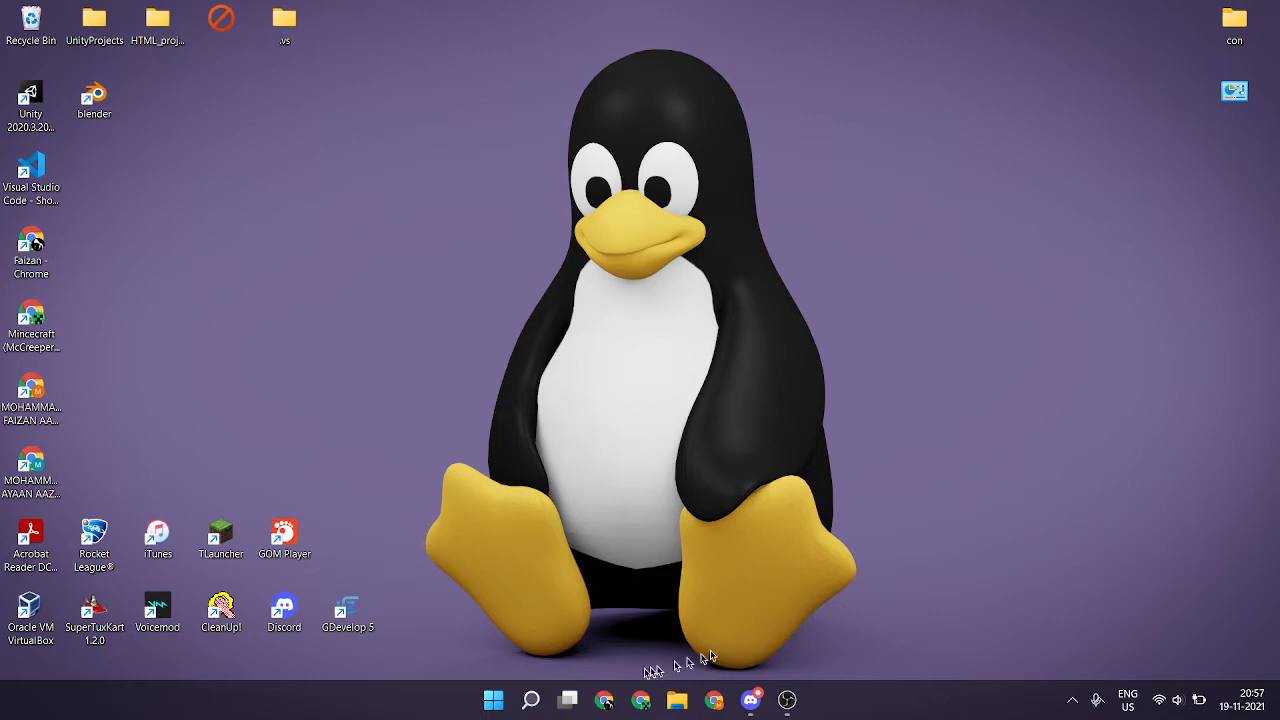
Switch to Chrome, cancel the pending save of WindowFX-sd-setup.exe and close the WindowFX download tab
click(612, 699)
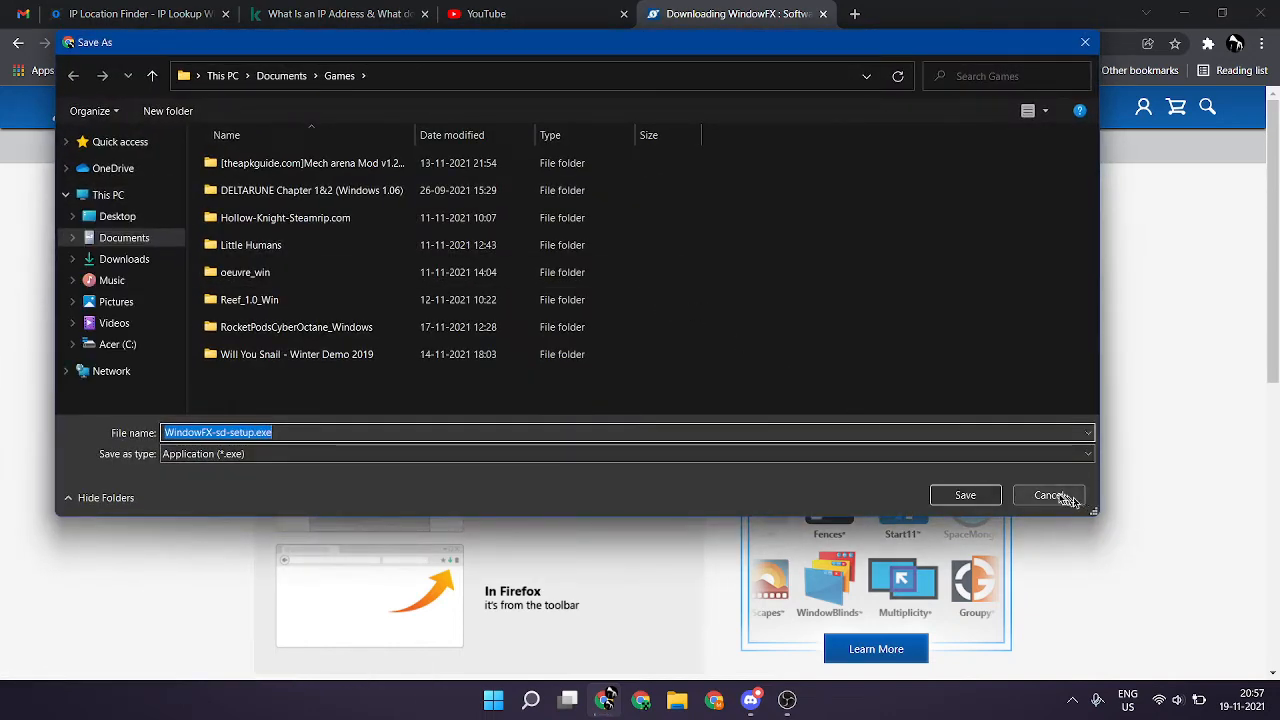
click(1050, 496)
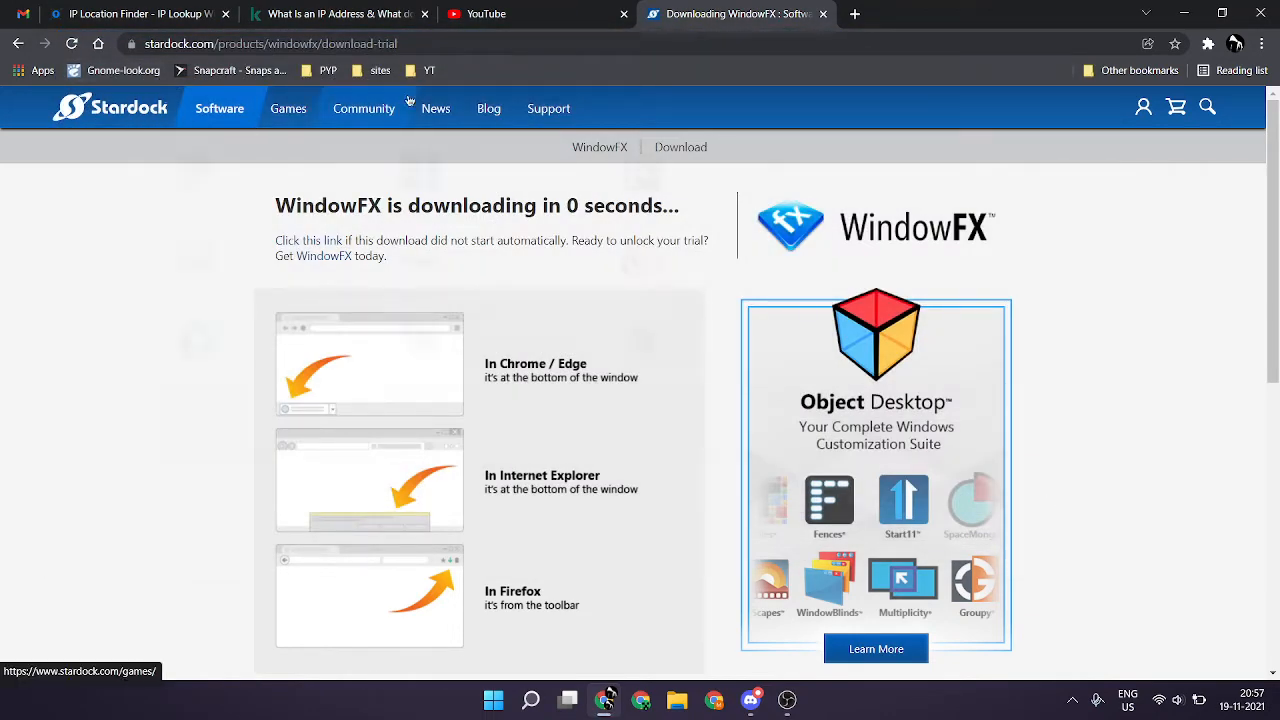
click(823, 14)
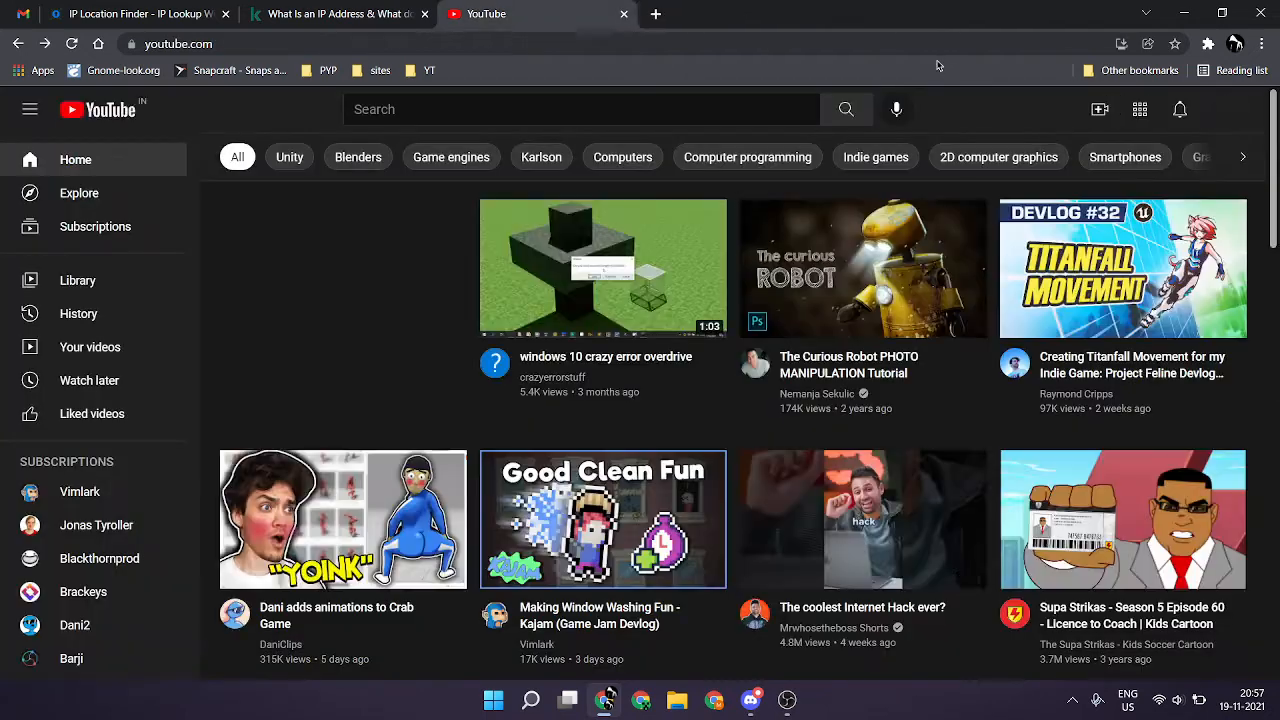
Search Google for "Windwofx" in a new tab and open Stardock's WindowFX product page
key(ctrl+t)
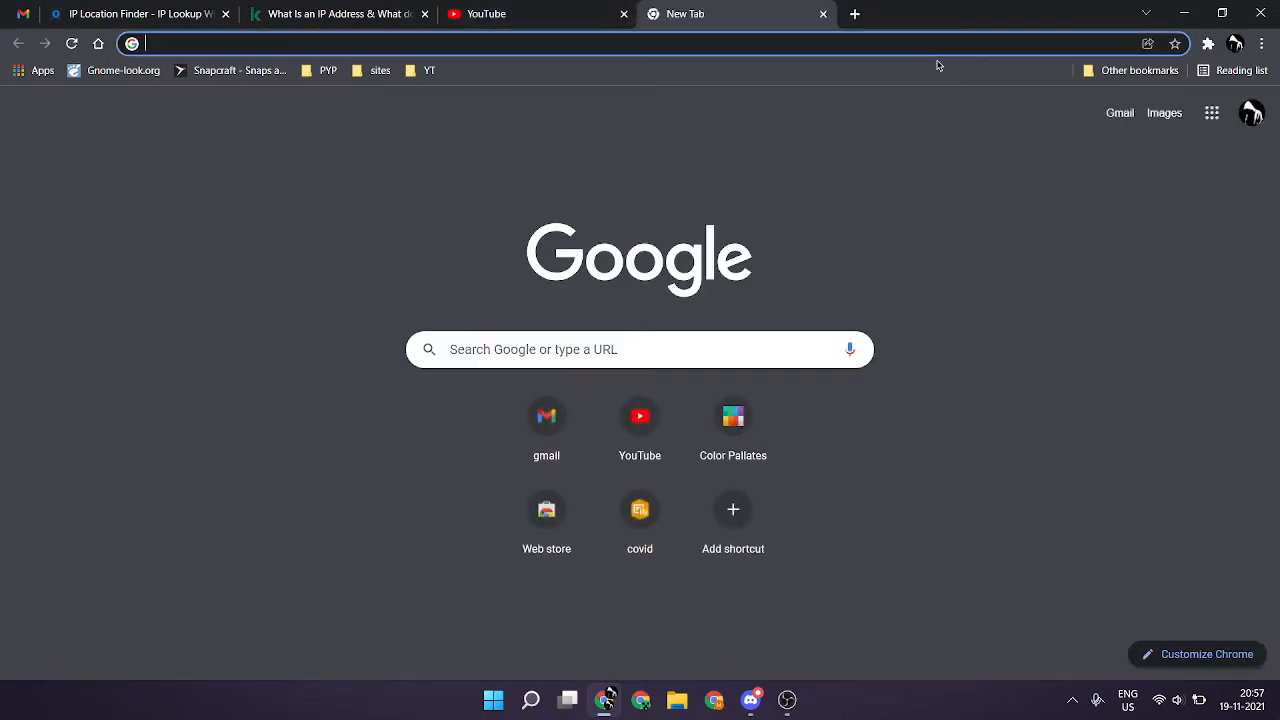
text(Windwo)
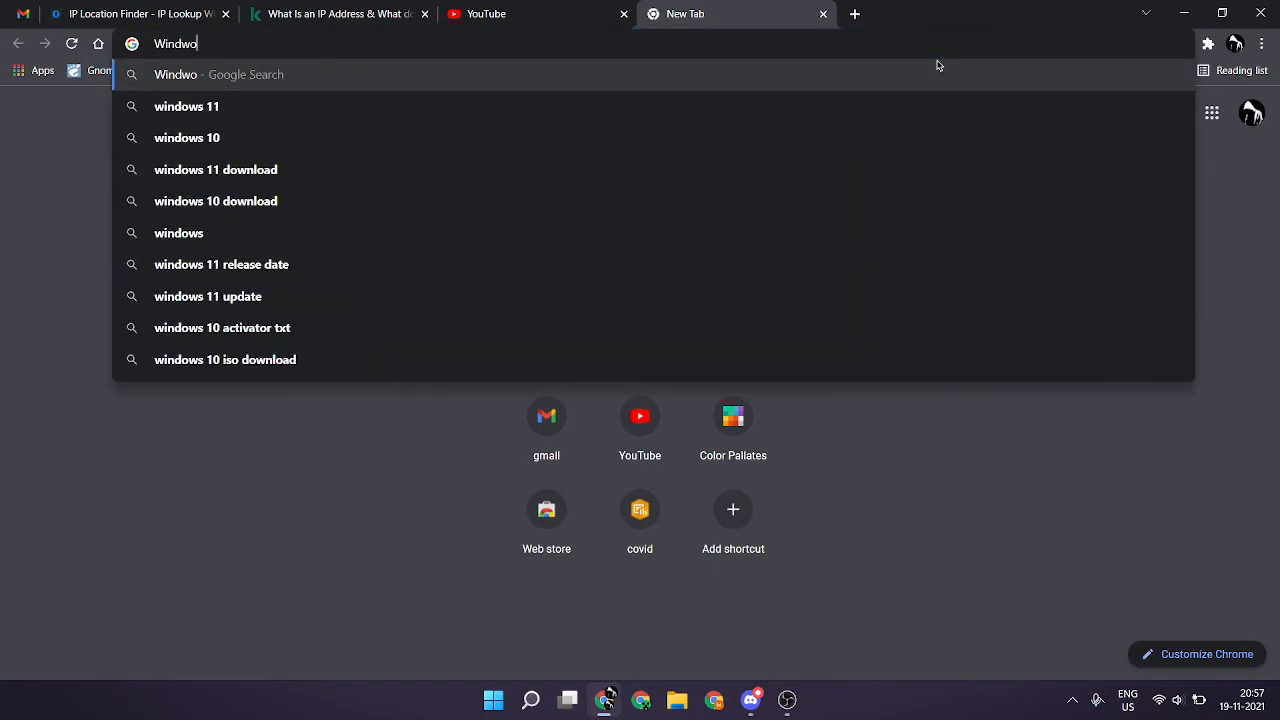
text(fx)
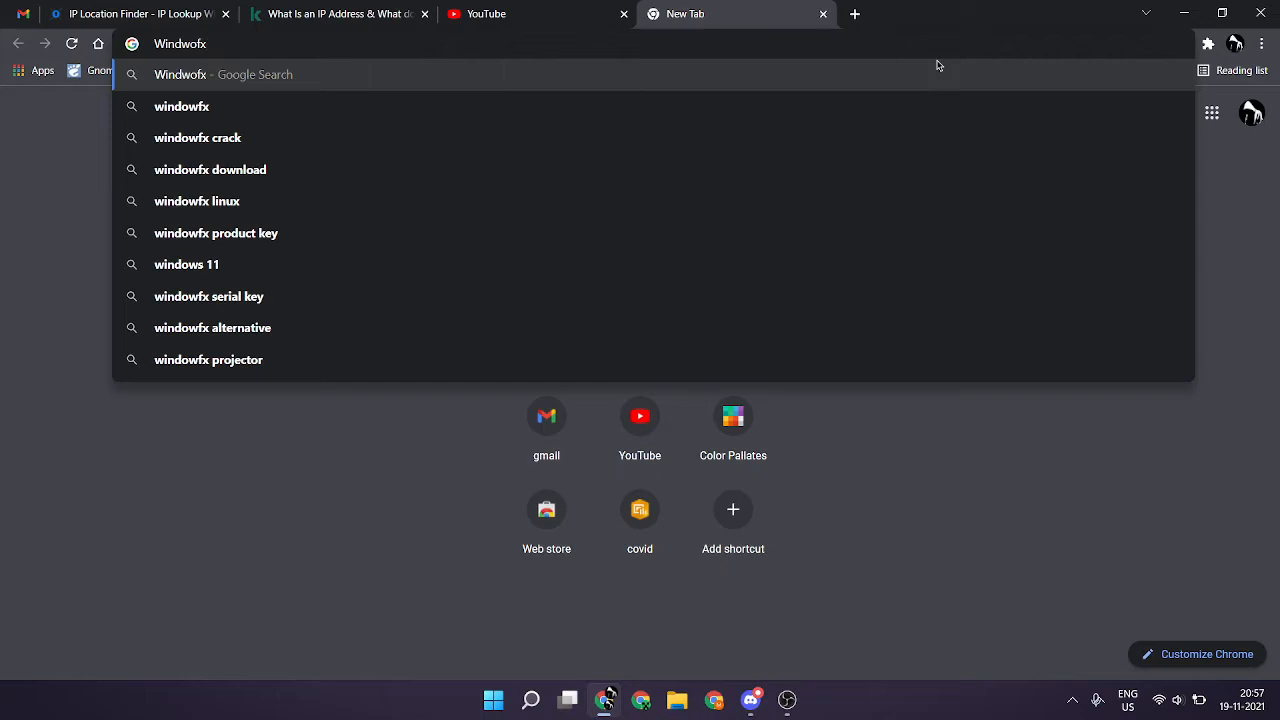
key(Return)
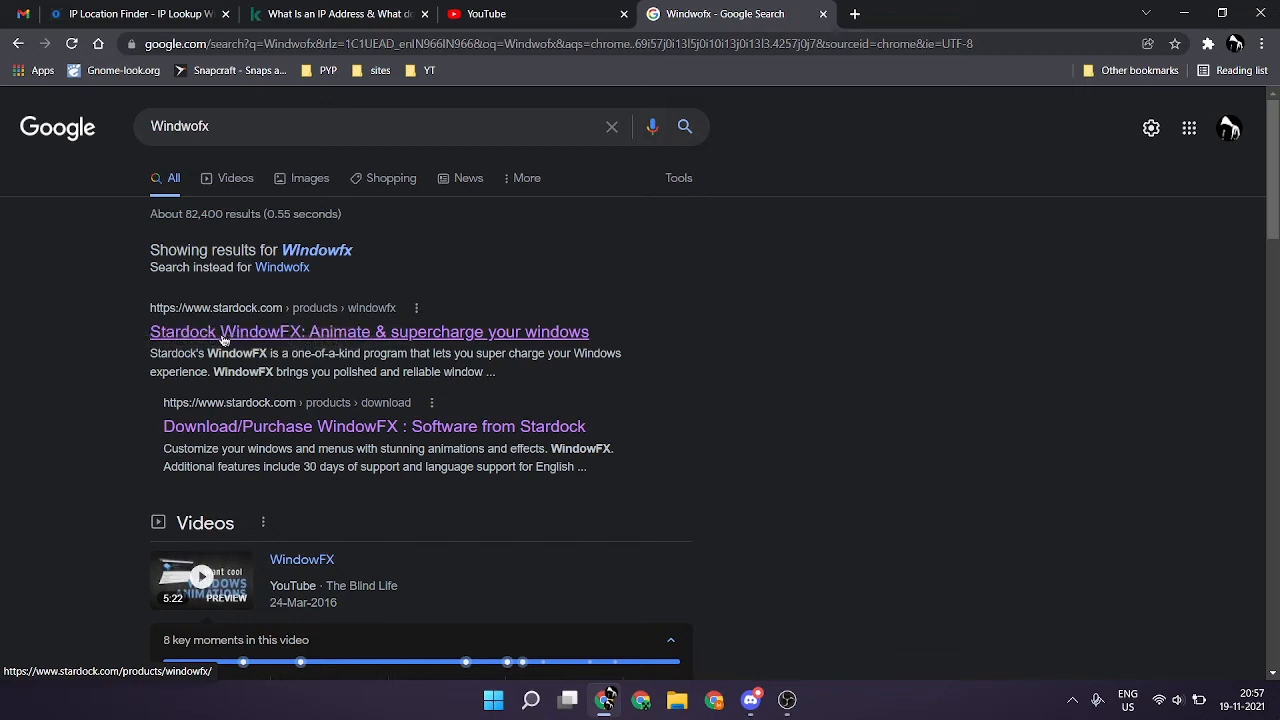
click(302, 335)
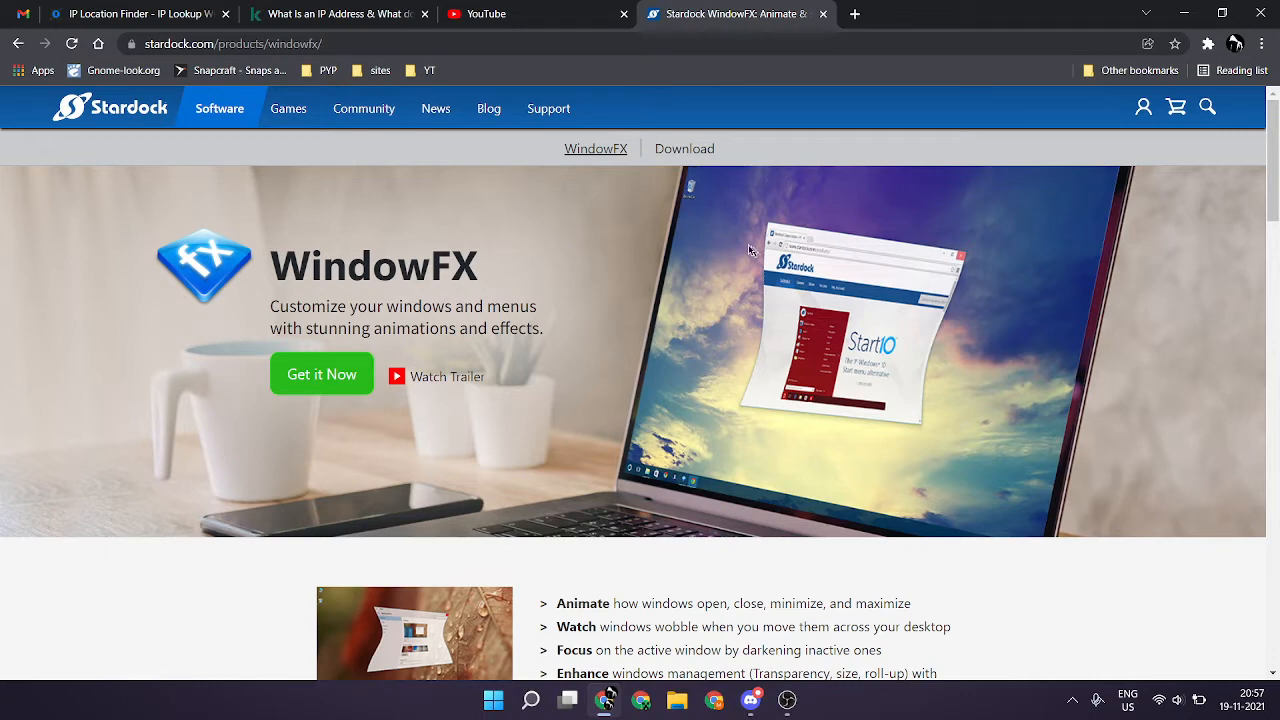
Skim the WindowFX feature overview and open the product's Download page
scroll(680, 235, down, 3)
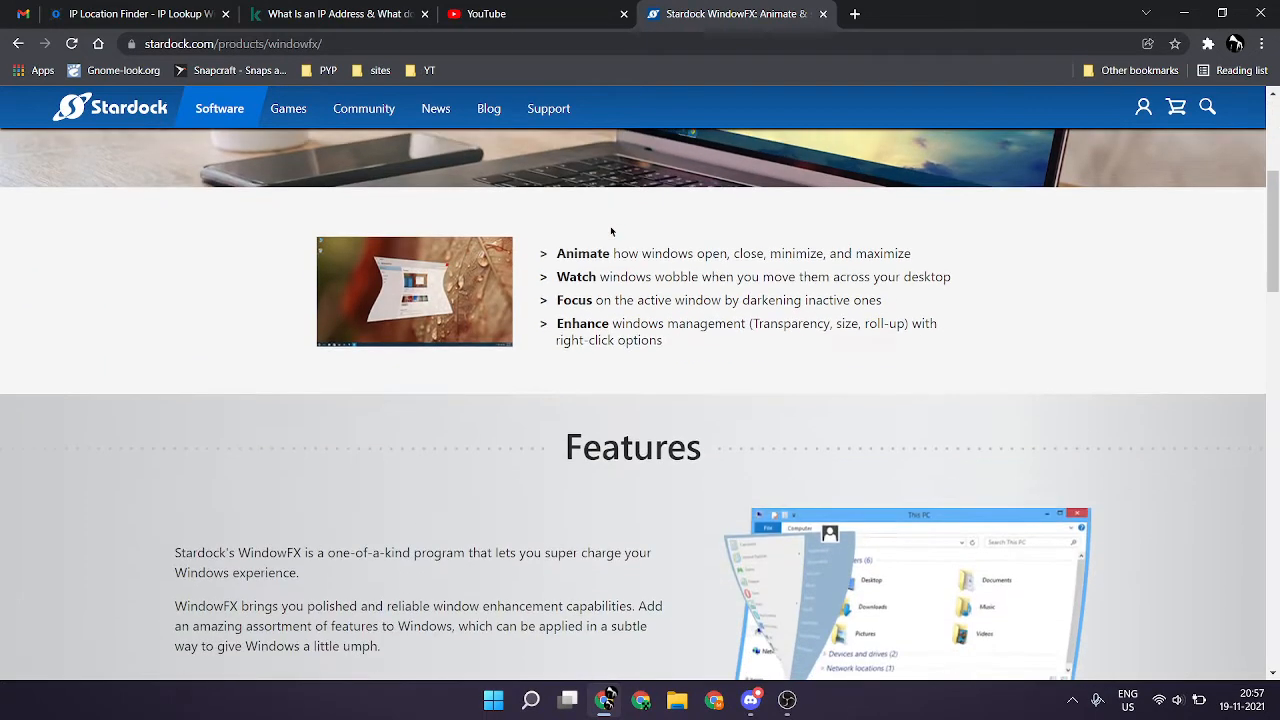
scroll(663, 242, down, 2)
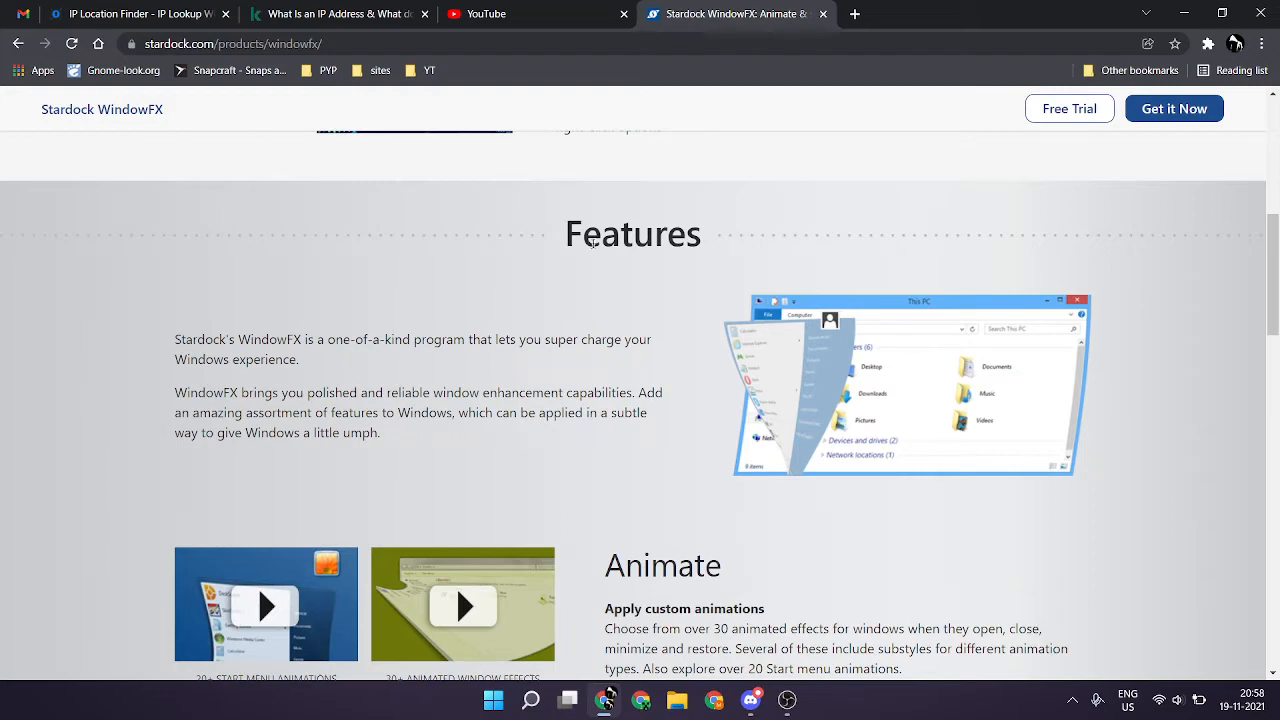
scroll(1000, 228, up, 5)
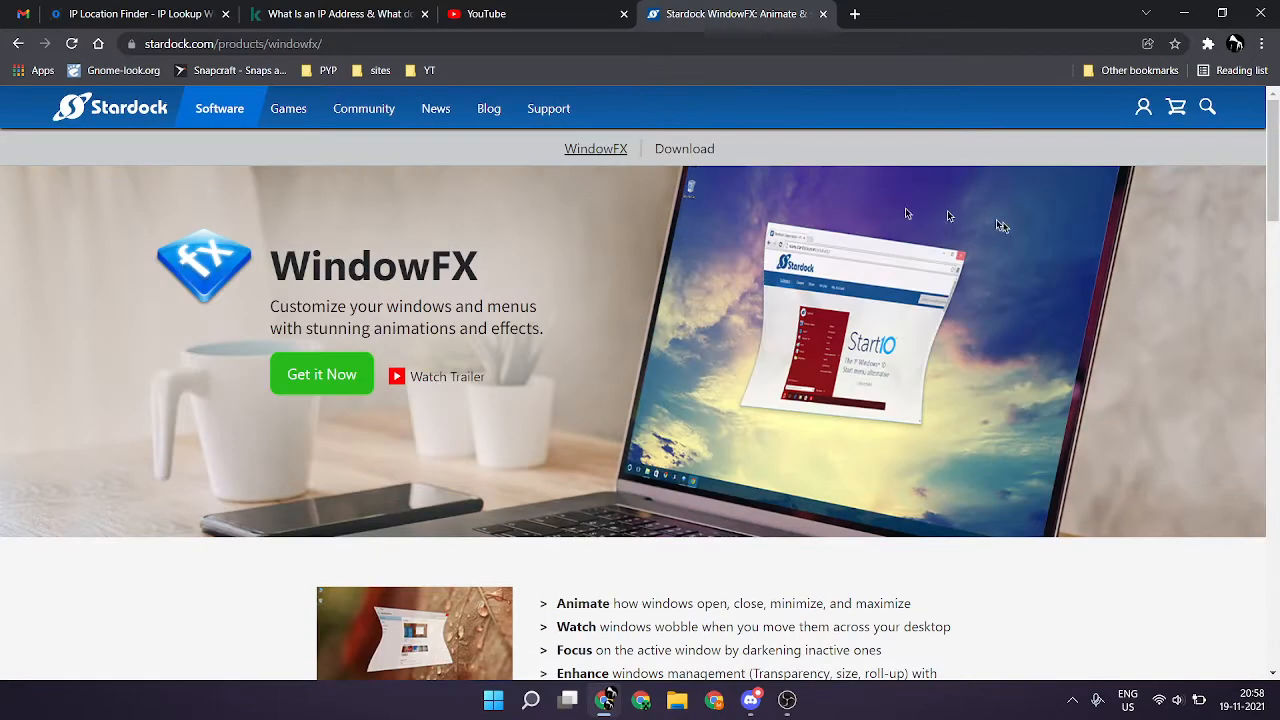
click(690, 150)
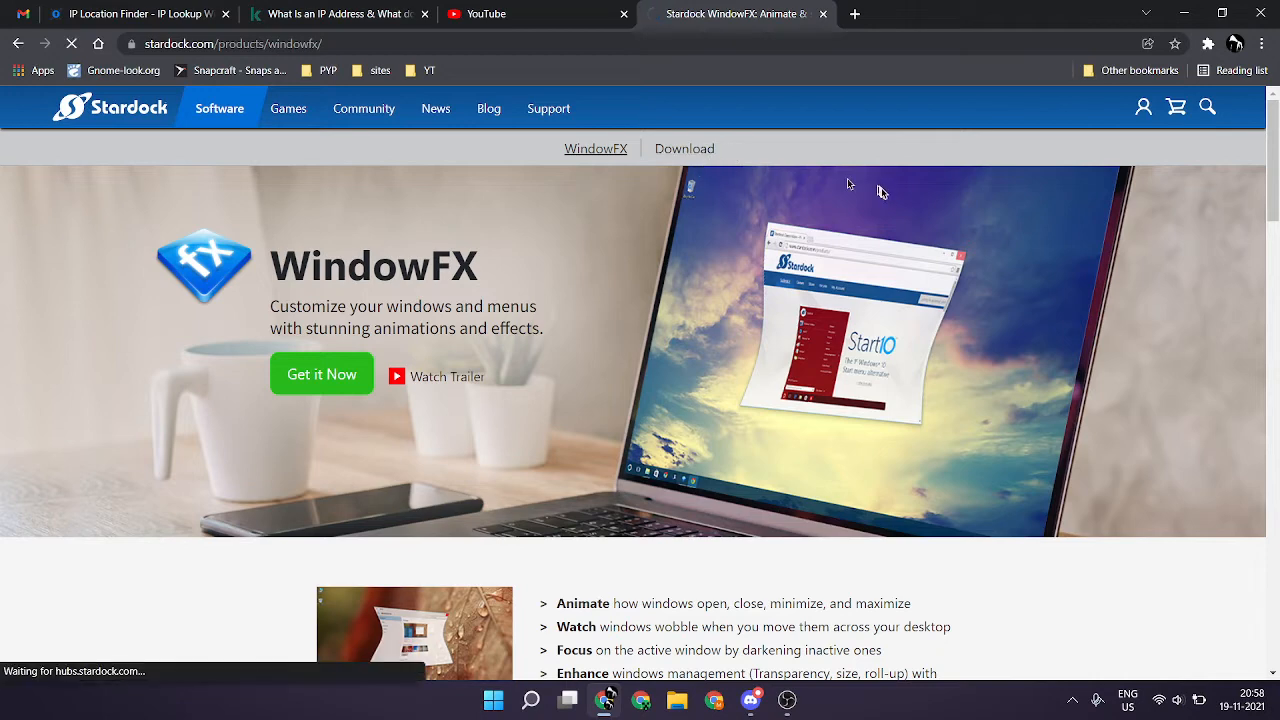
Review the WindowFX purchase details and system requirements, and request the free 30-day trial download
scroll(941, 263, down, 3)
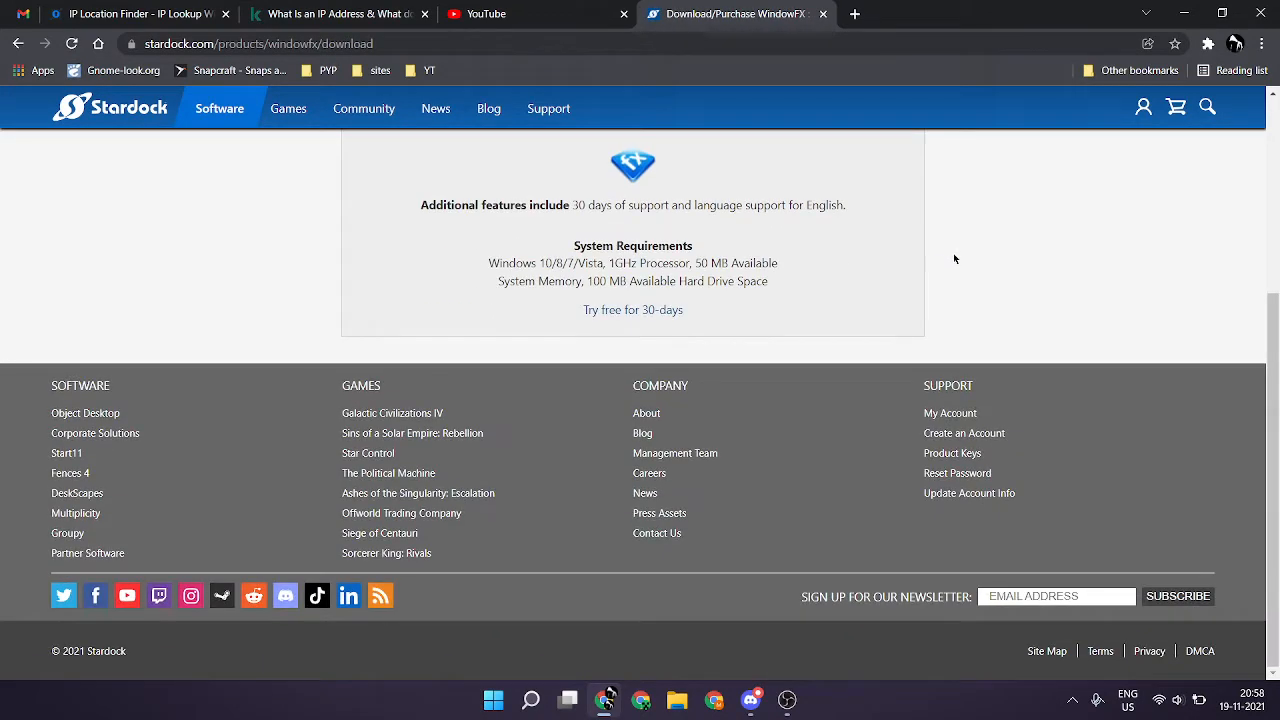
scroll(954, 259, up, 3)
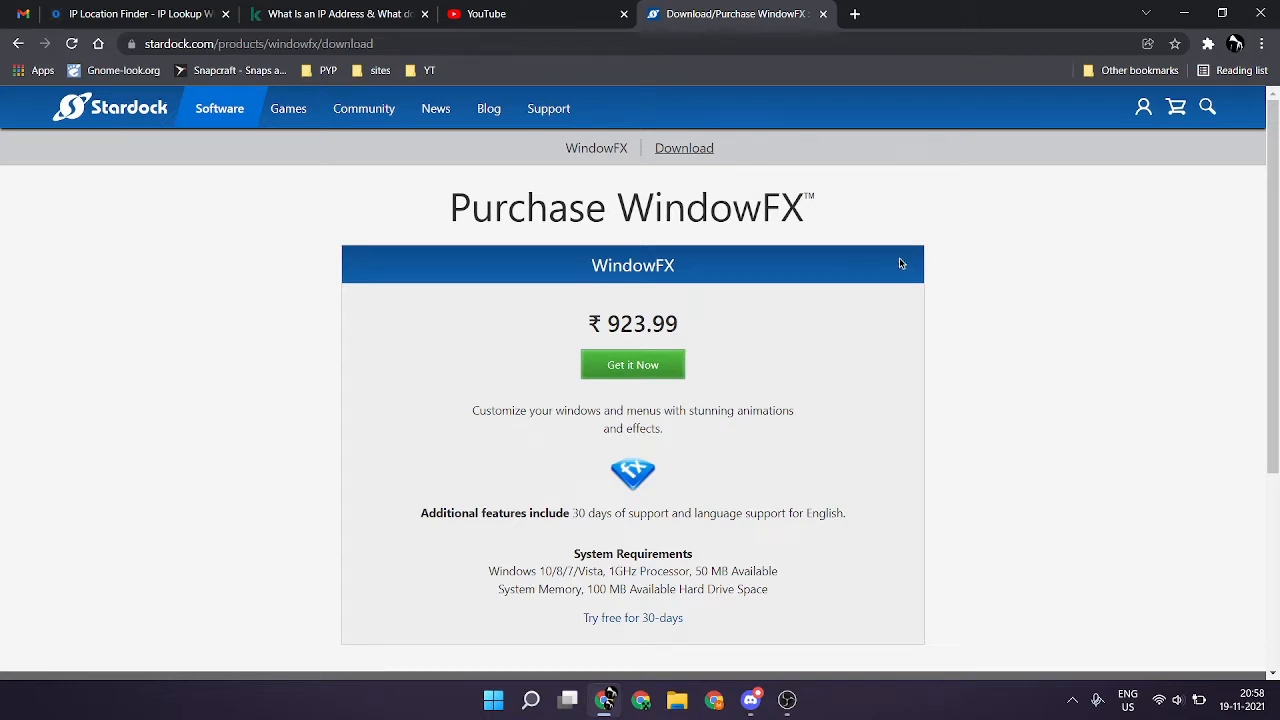
scroll(923, 260, down, 2)
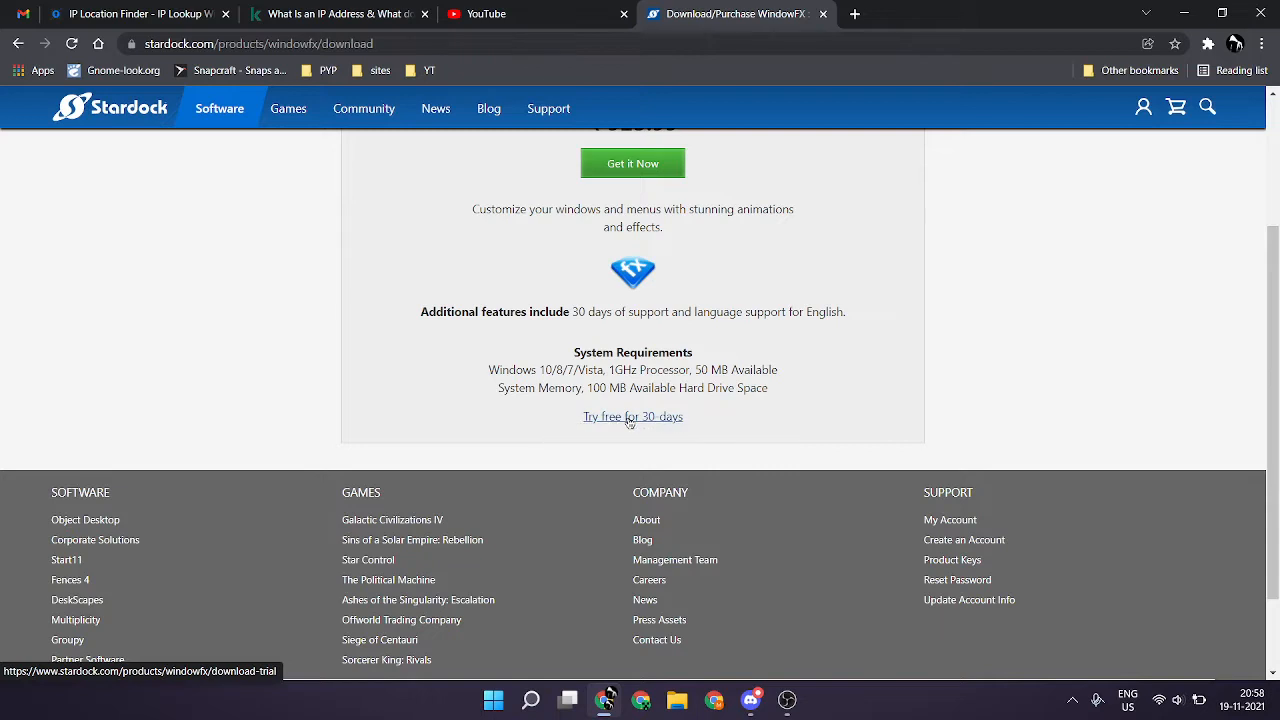
click(629, 418)
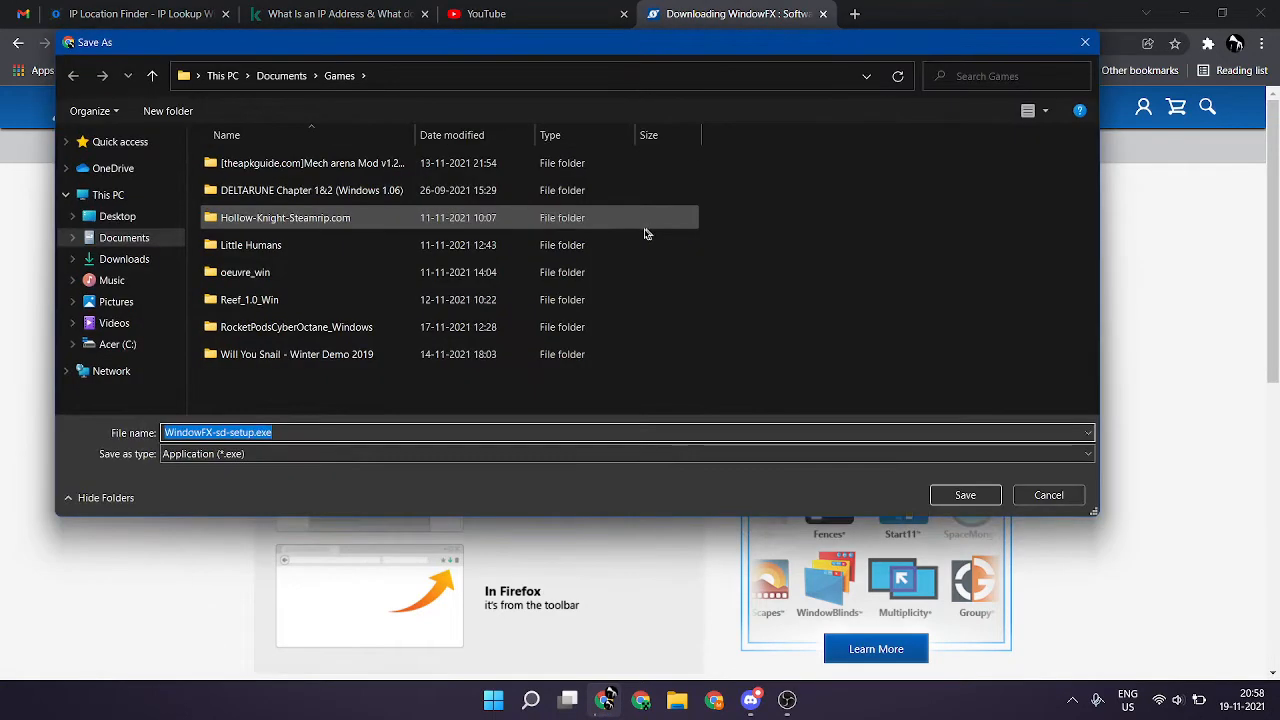
Choose the Downloads folder for WindowFX-sd-setup.exe, then cancel the save and close Chrome
click(124, 259)
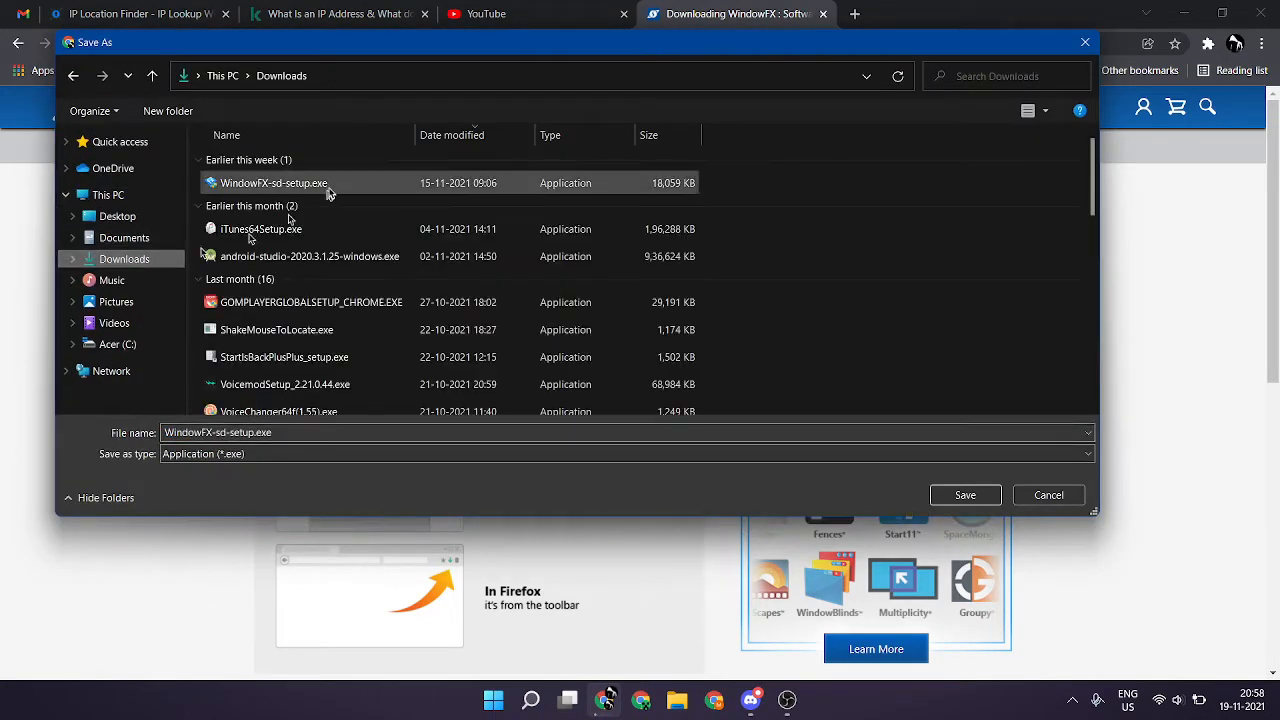
drag(298, 192, 330, 200)
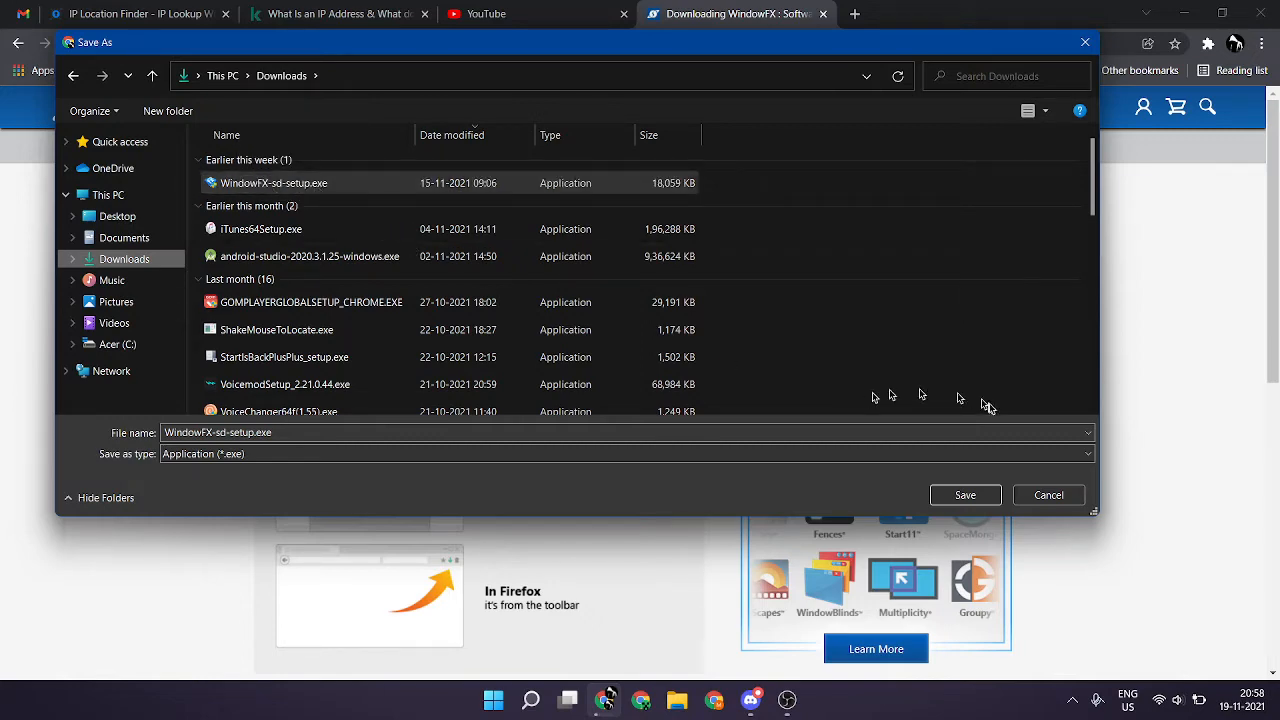
click(1062, 500)
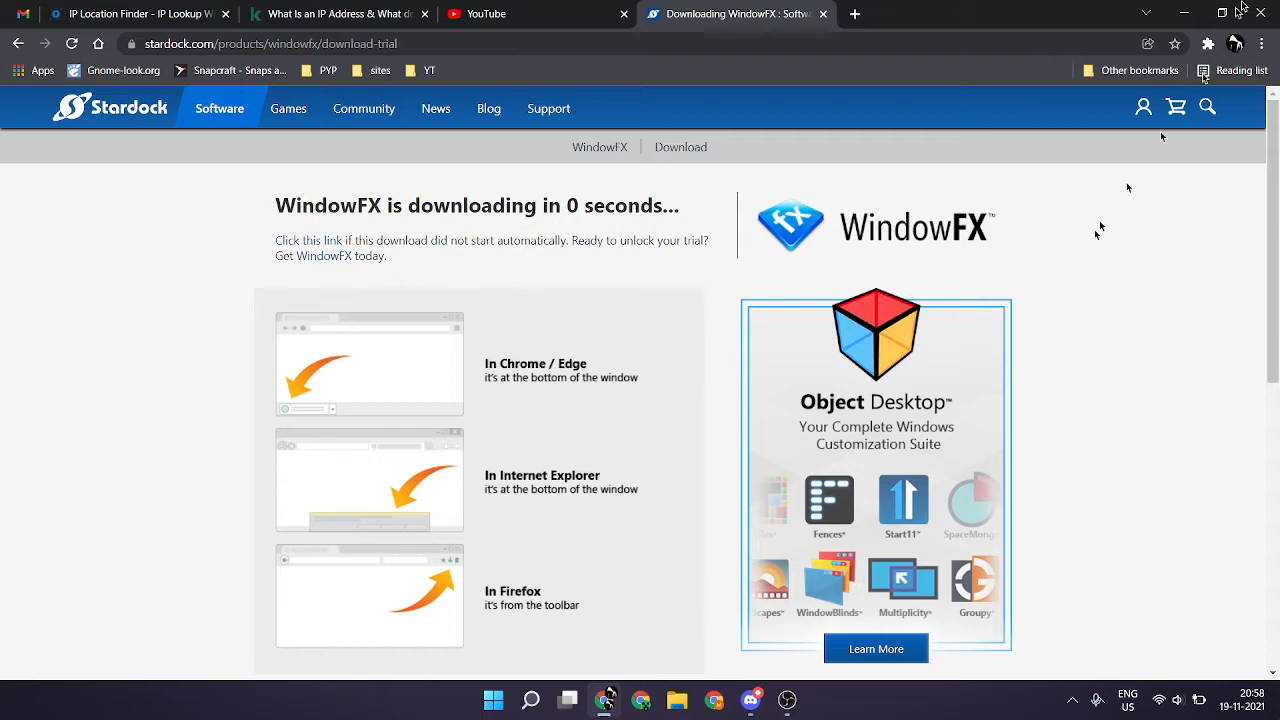
click(1260, 12)
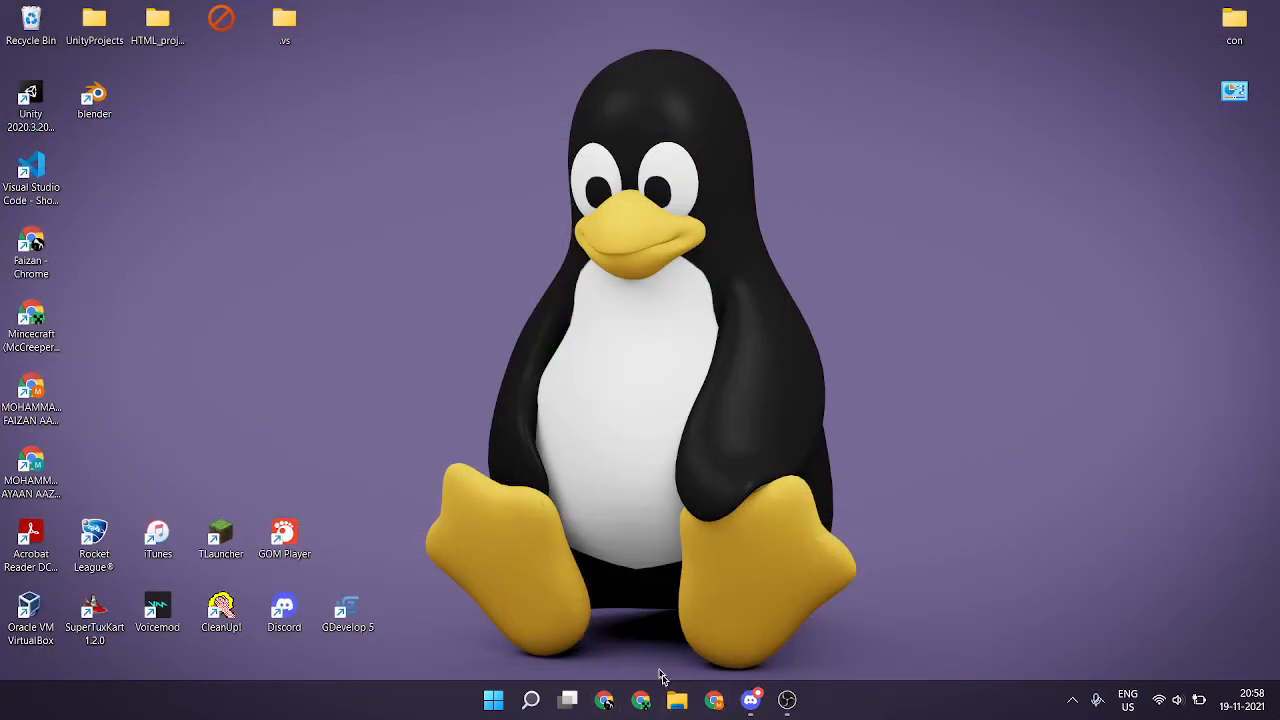
Open the Downloads folder in File Explorer and launch WindowFX-sd-setup.exe
click(674, 698)
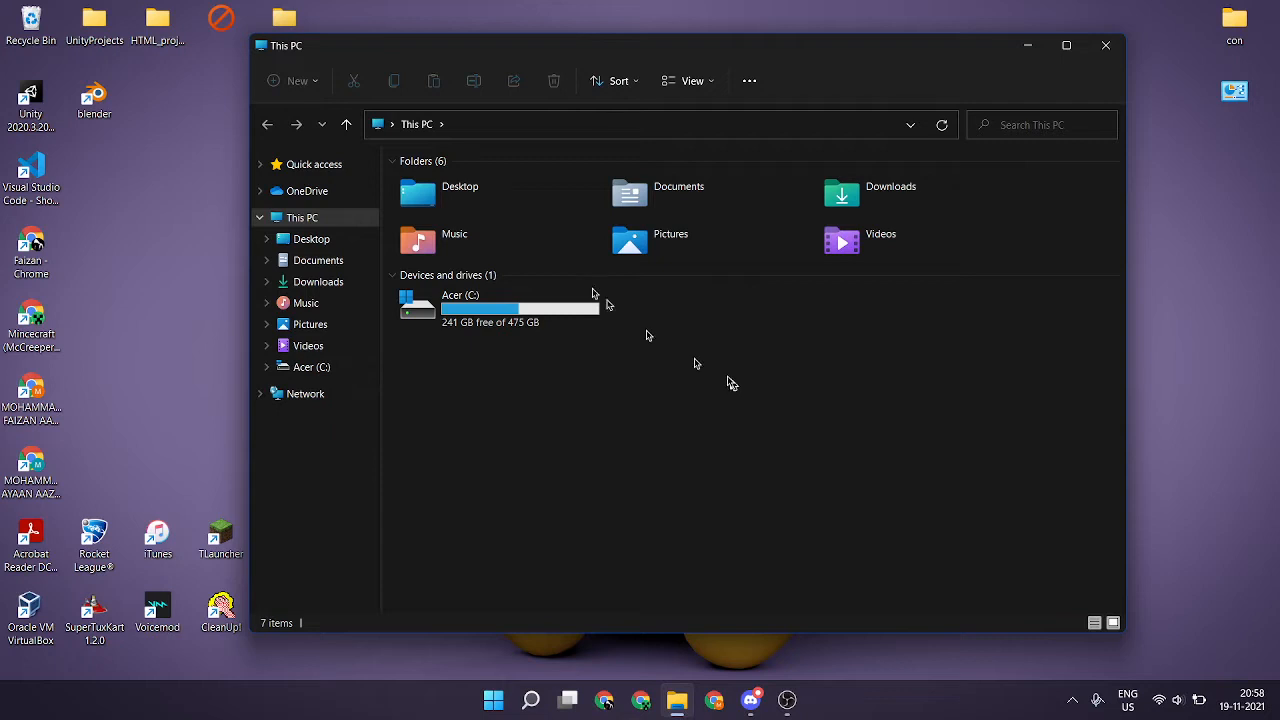
click(303, 281)
click(467, 212)
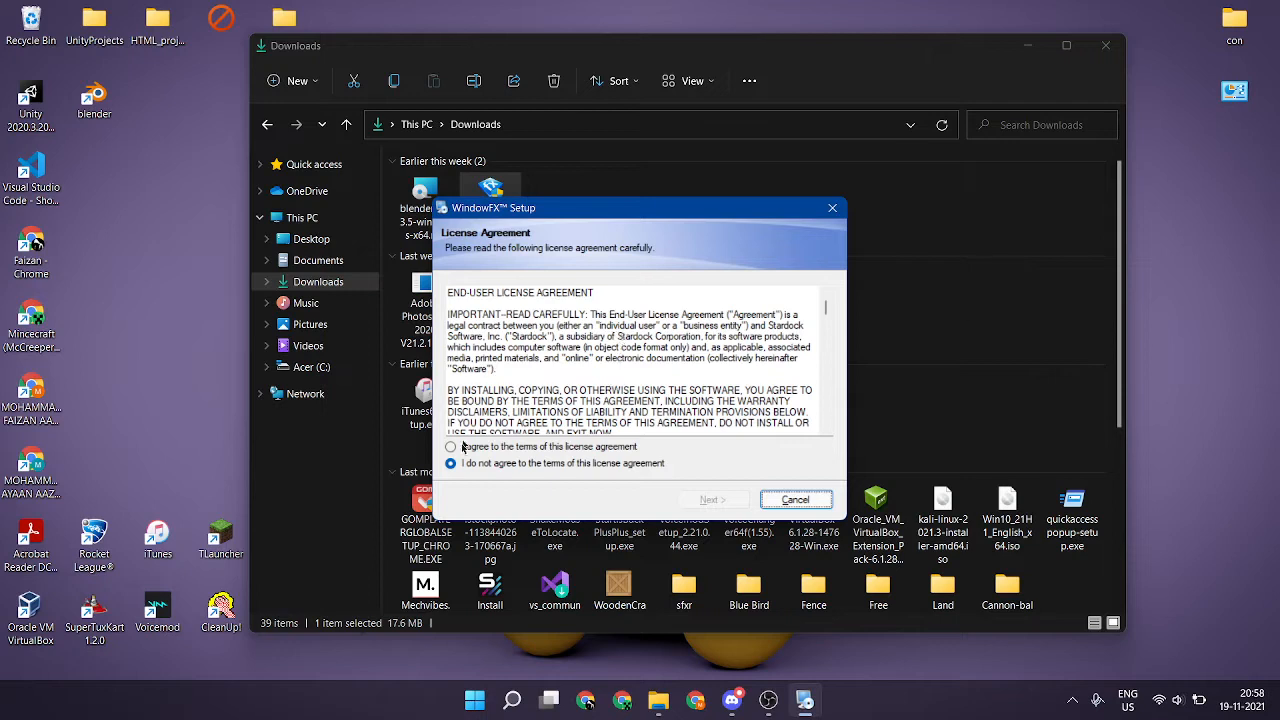
Install WindowFX in the preset folder, accepting the license agreement and opting out of the additional Start10 installation
click(452, 447)
click(742, 501)
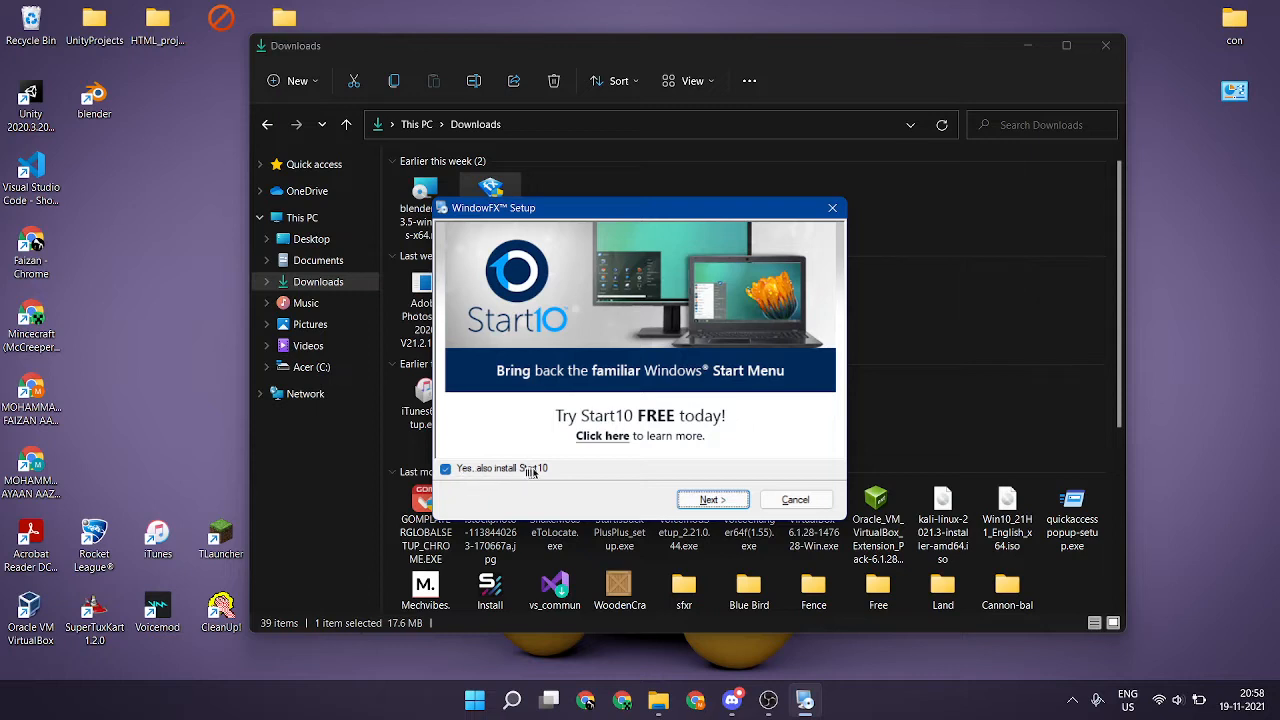
click(446, 471)
click(722, 501)
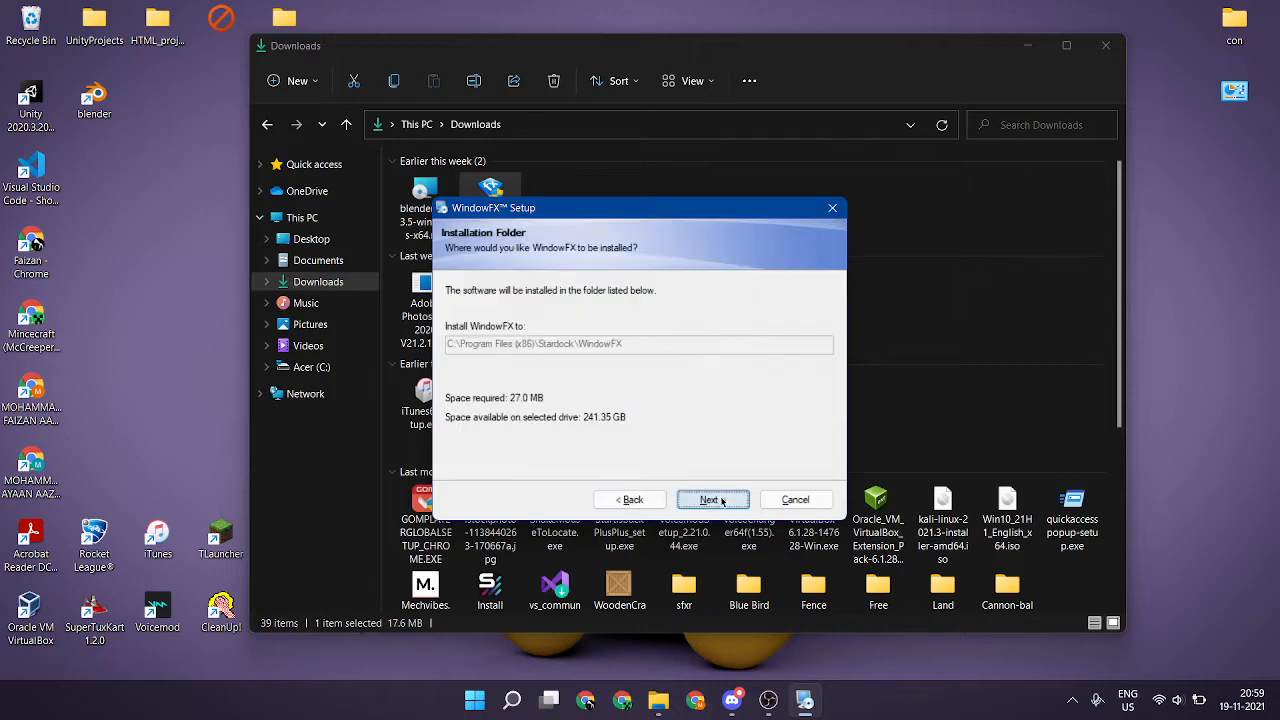
click(711, 500)
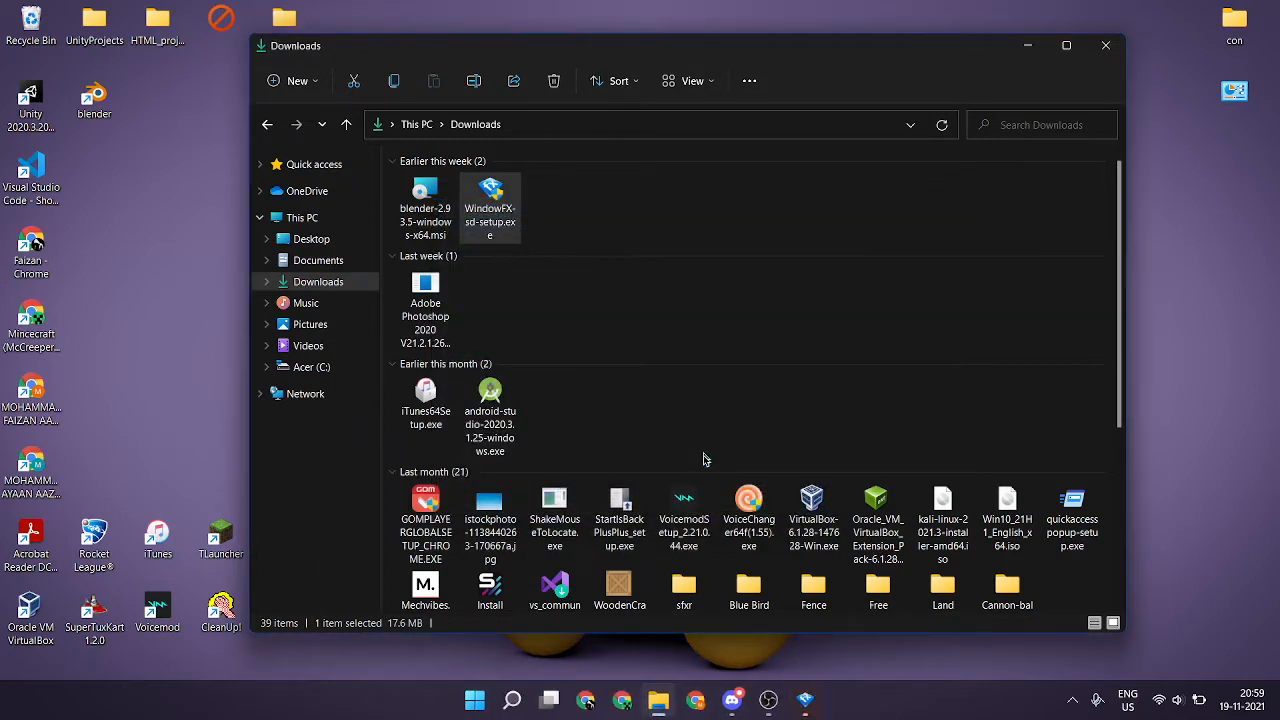
Bring up the WindowFX configuration window and activate the 30-day trial with the prefilled e-mail address
click(805, 699)
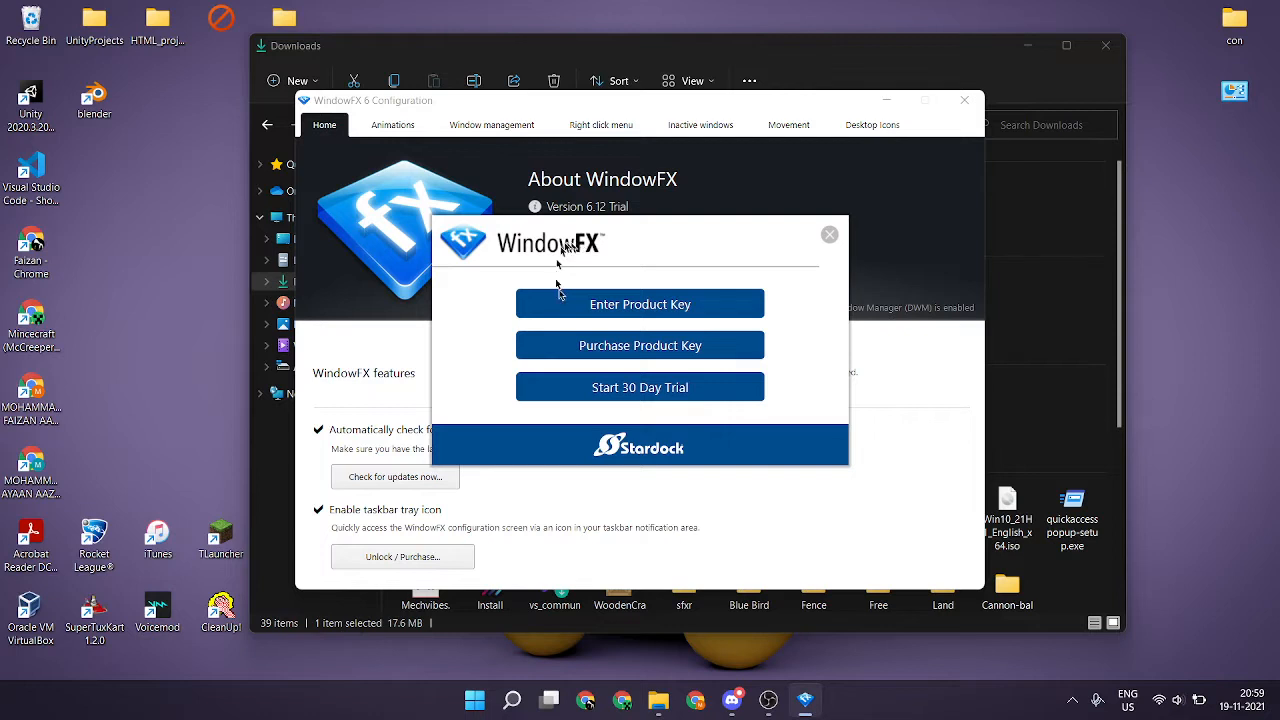
click(649, 390)
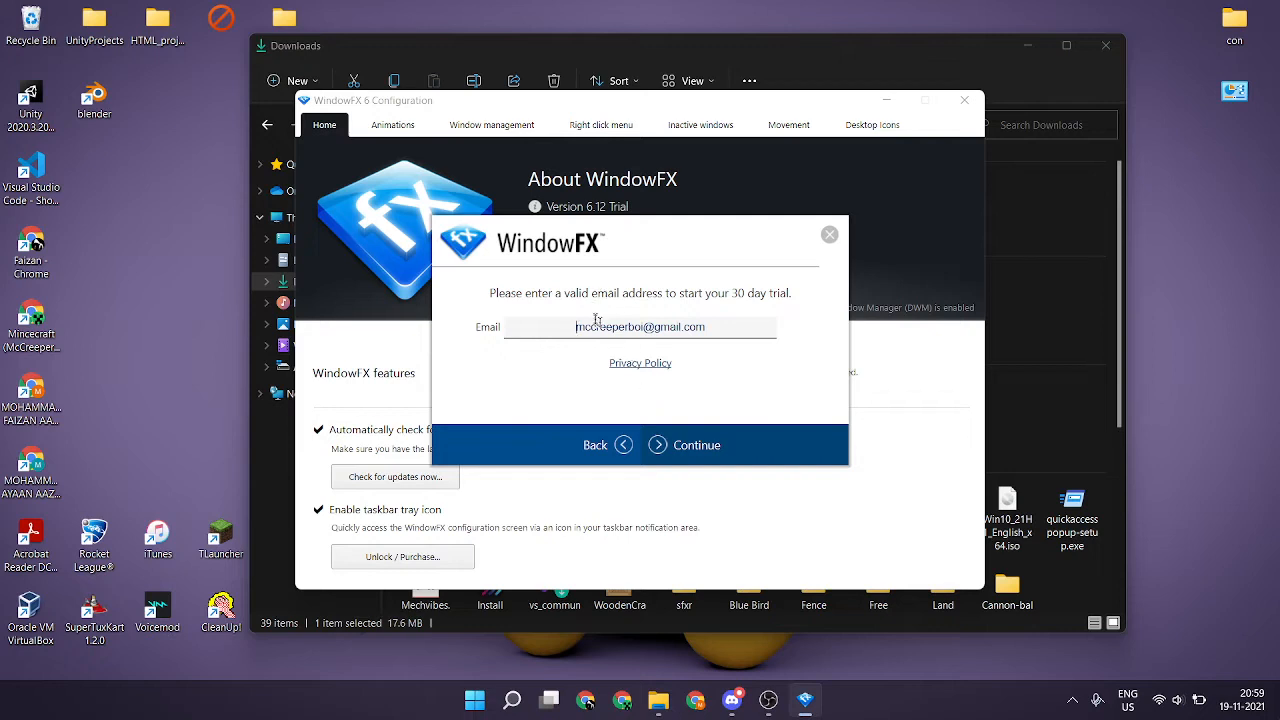
drag(574, 327, 722, 328)
click(731, 335)
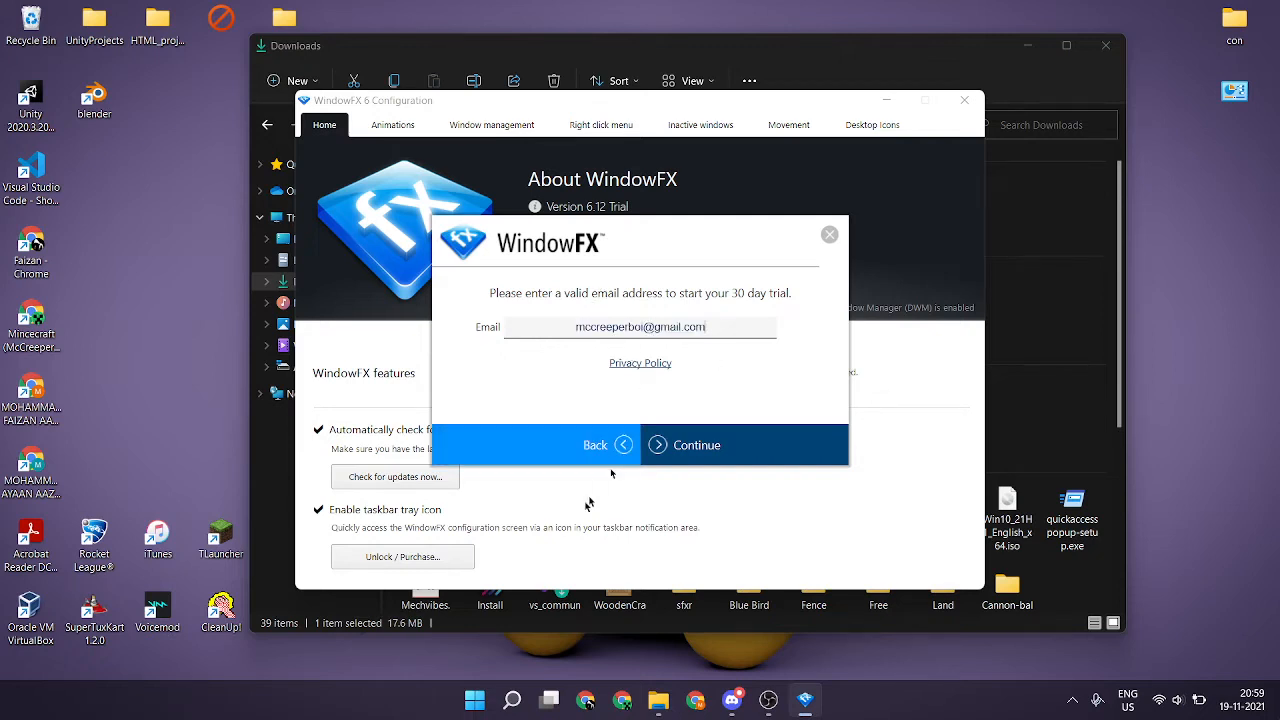
click(676, 449)
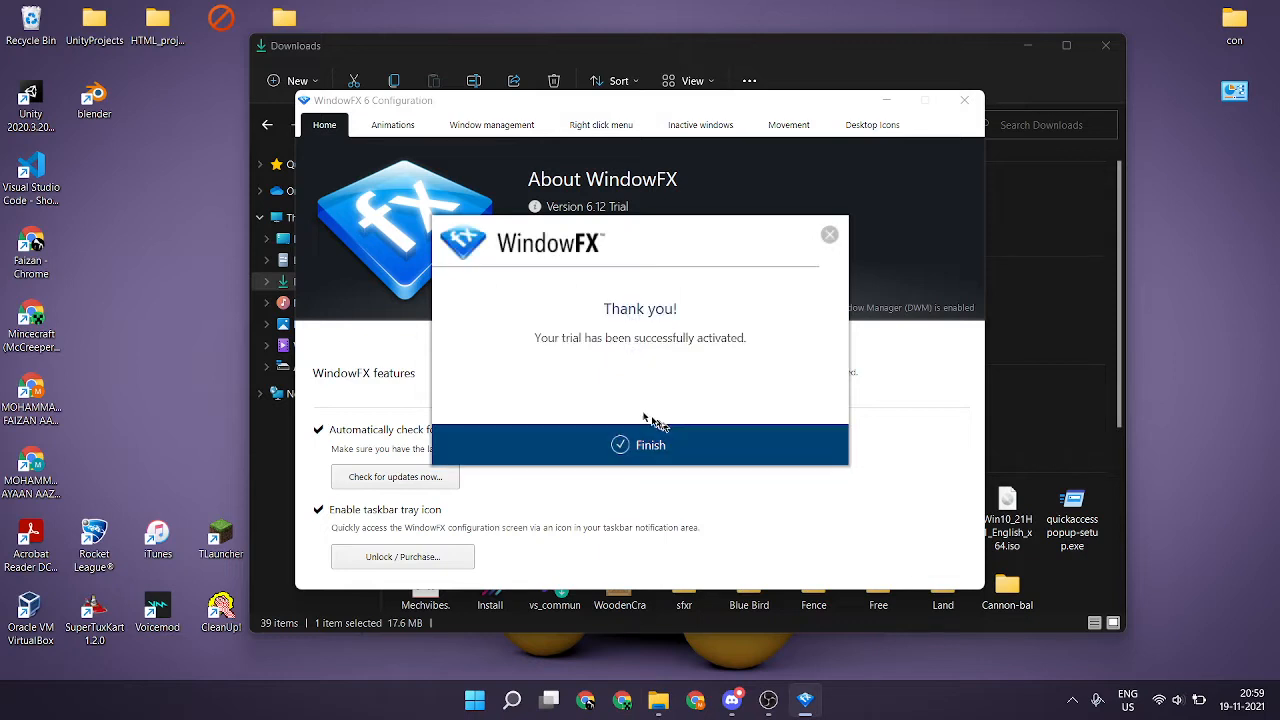
click(652, 452)
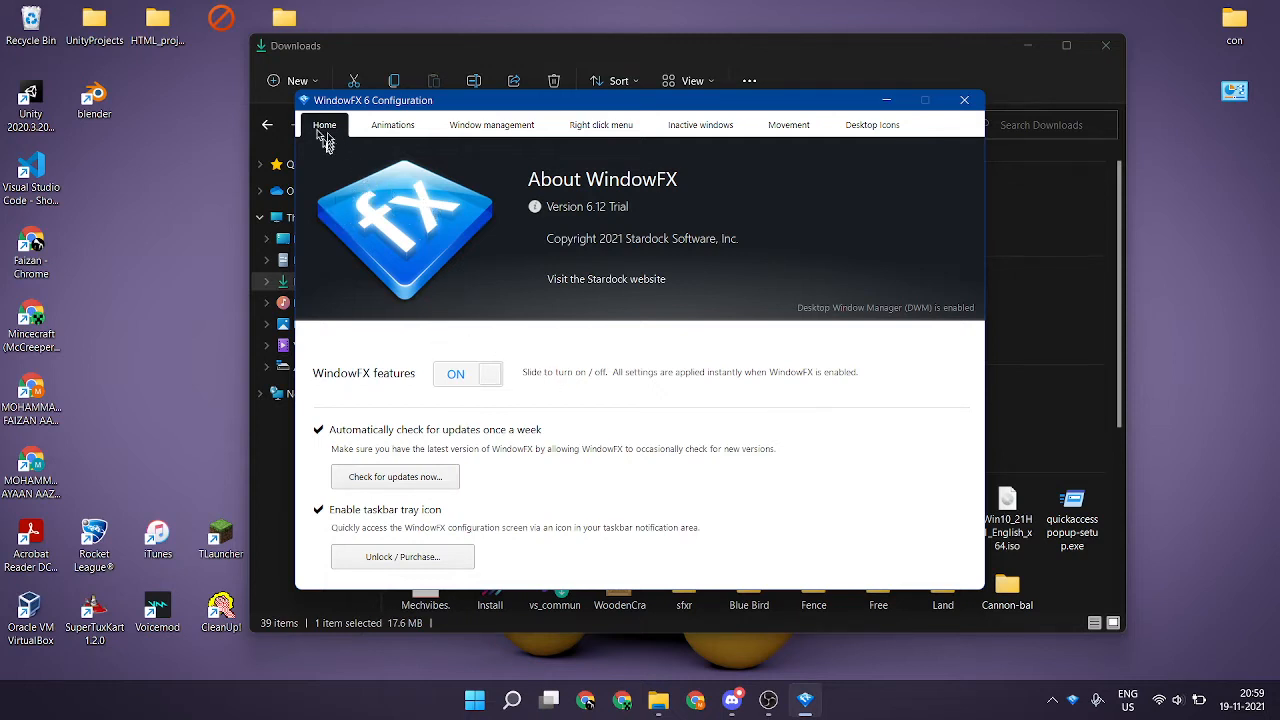
Look through the window-opening effects in the WindowFX animation settings and close the Downloads folder window
click(399, 125)
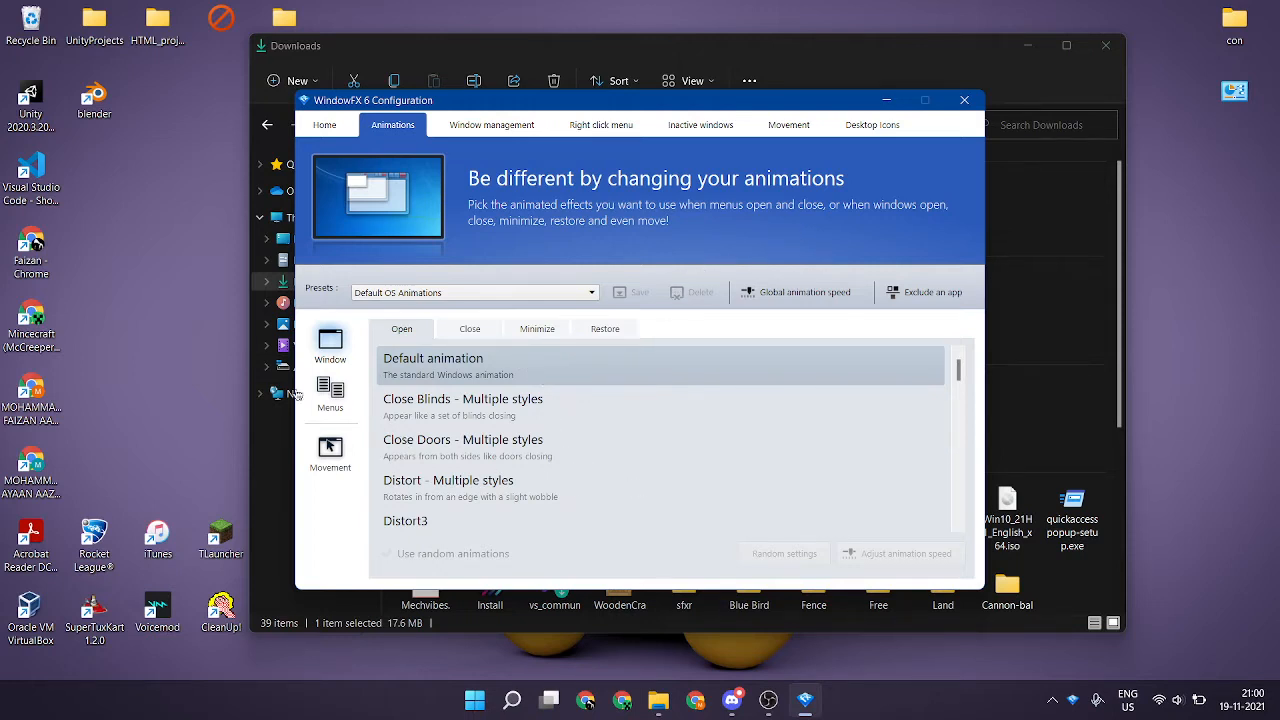
scroll(540, 400, down, 1)
scroll(540, 400, up, 1)
scroll(440, 395, down, 7)
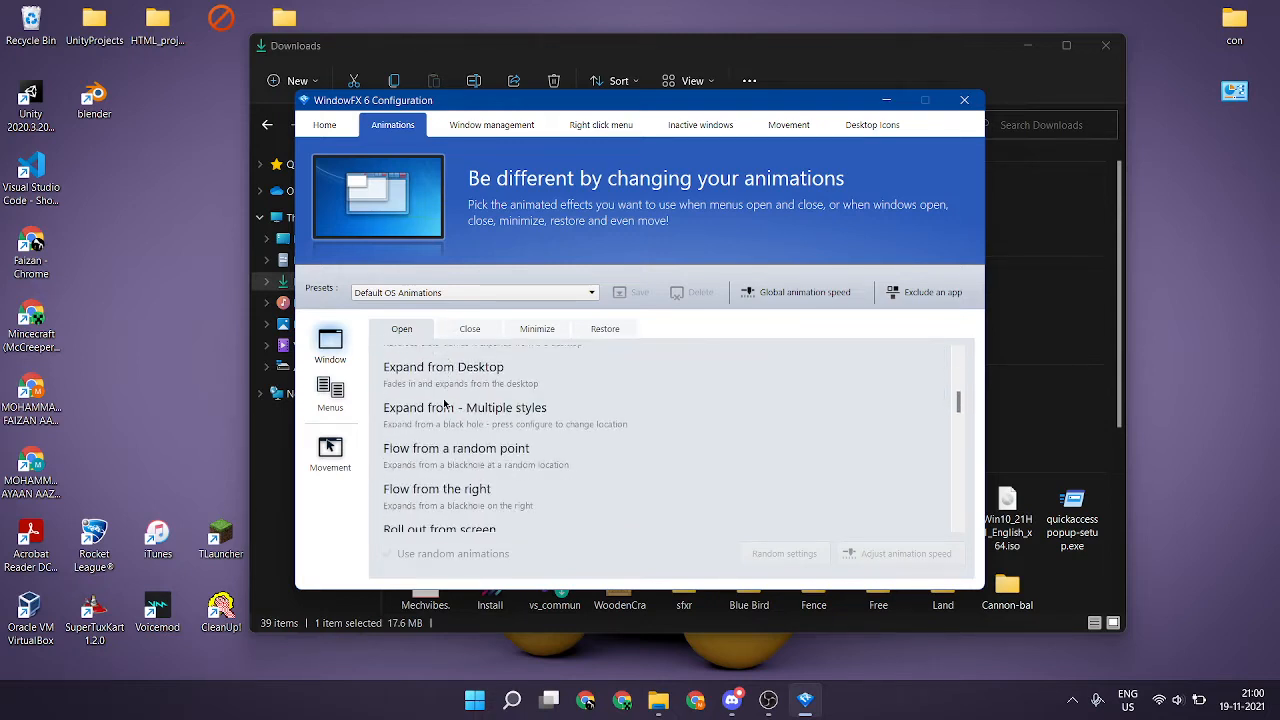
scroll(445, 403, down, 10)
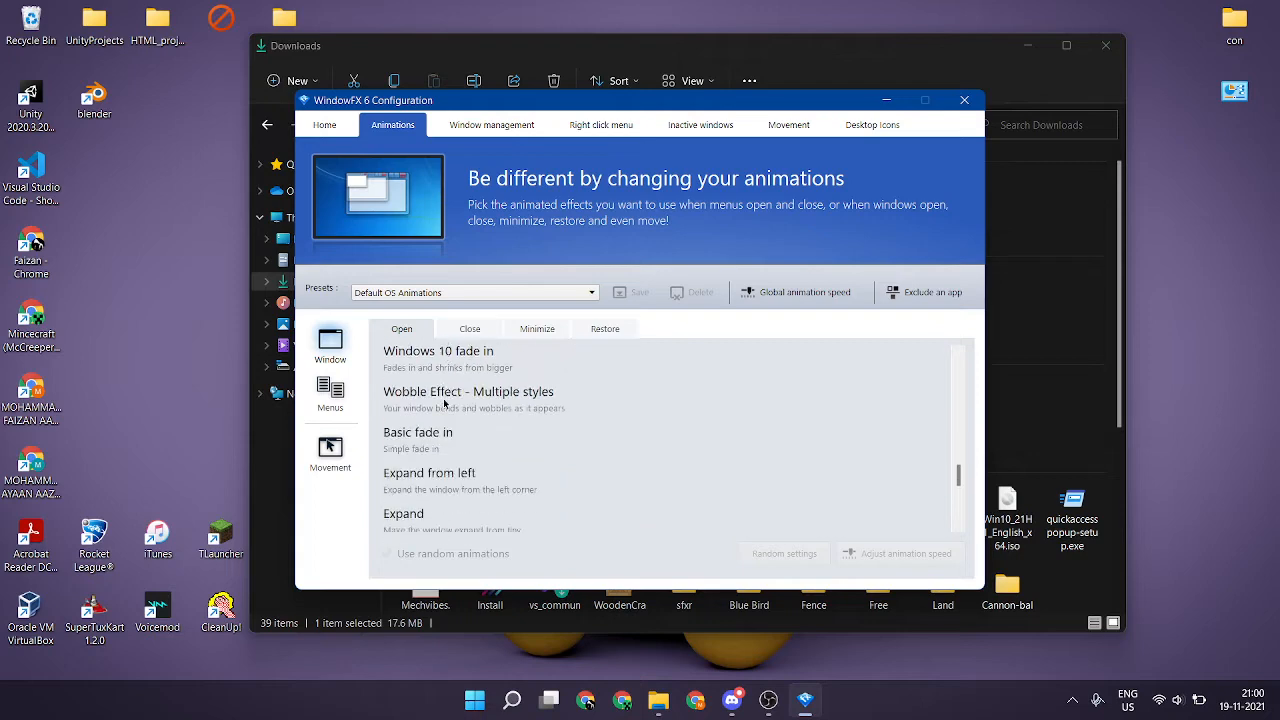
scroll(445, 403, up, 15)
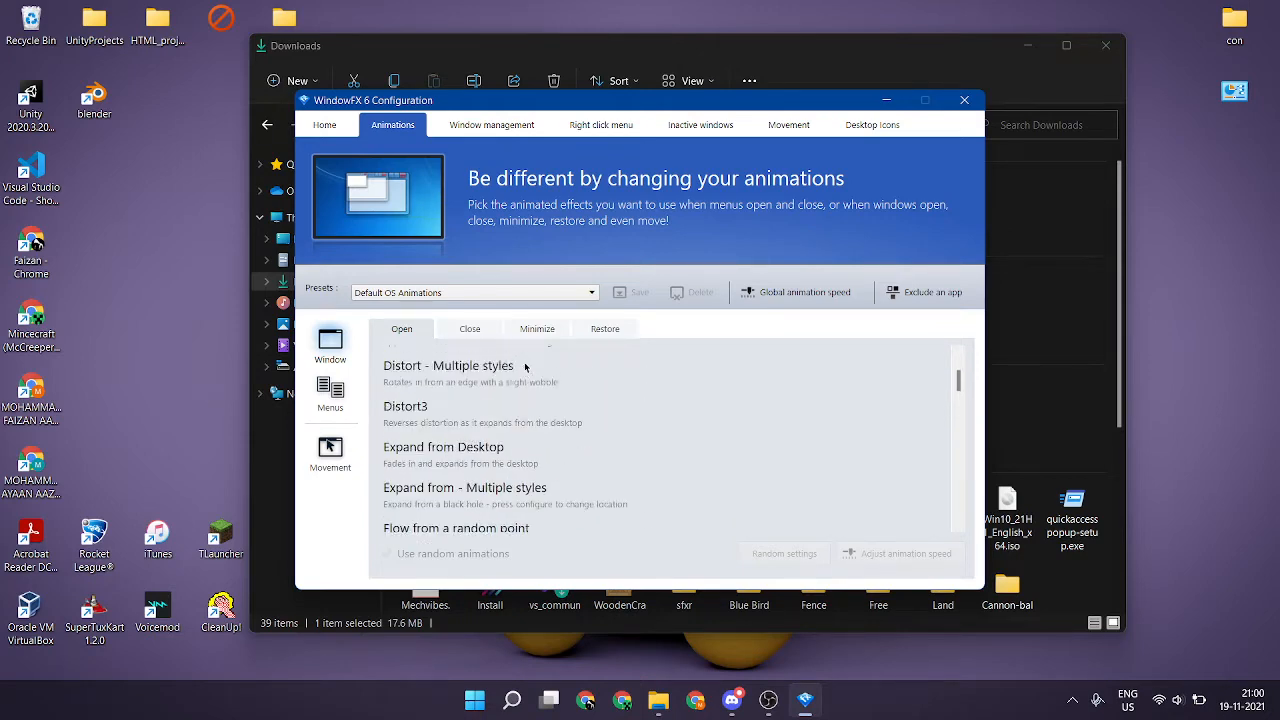
click(1105, 45)
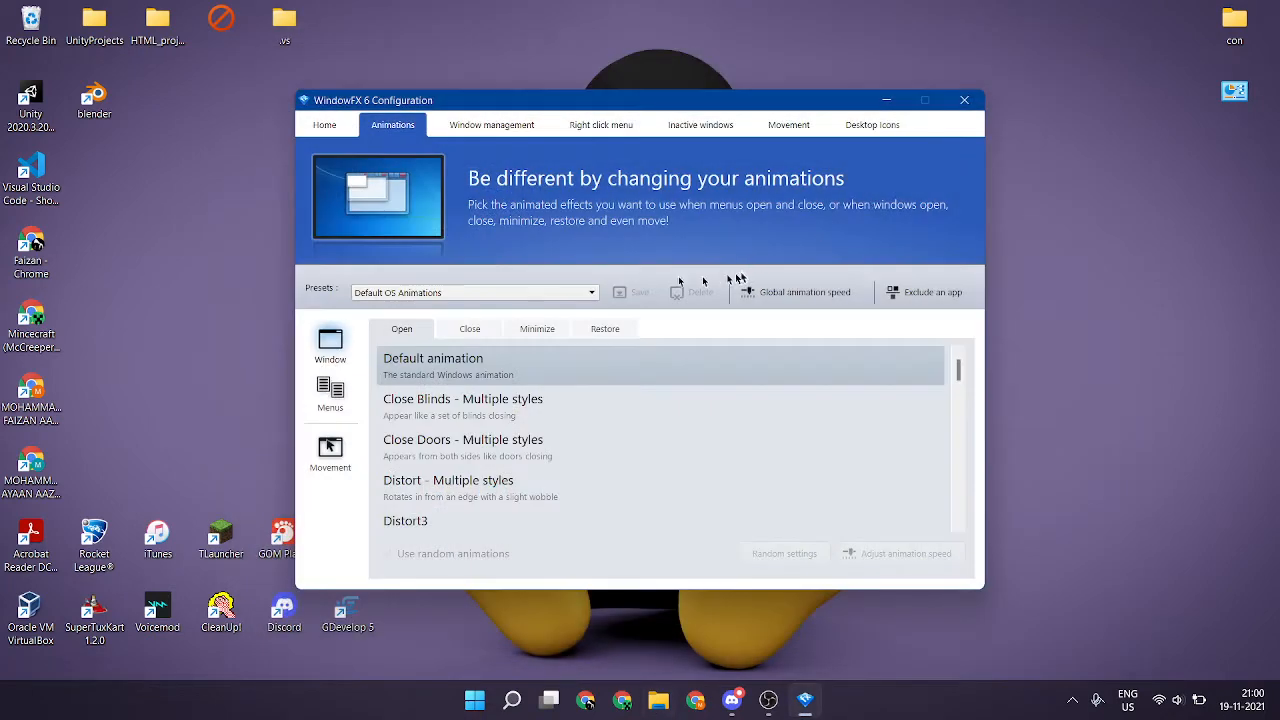
Set the window-opening animation to Close Doors - Multiple styles and preview the effect several times
scroll(560, 420, down, 2)
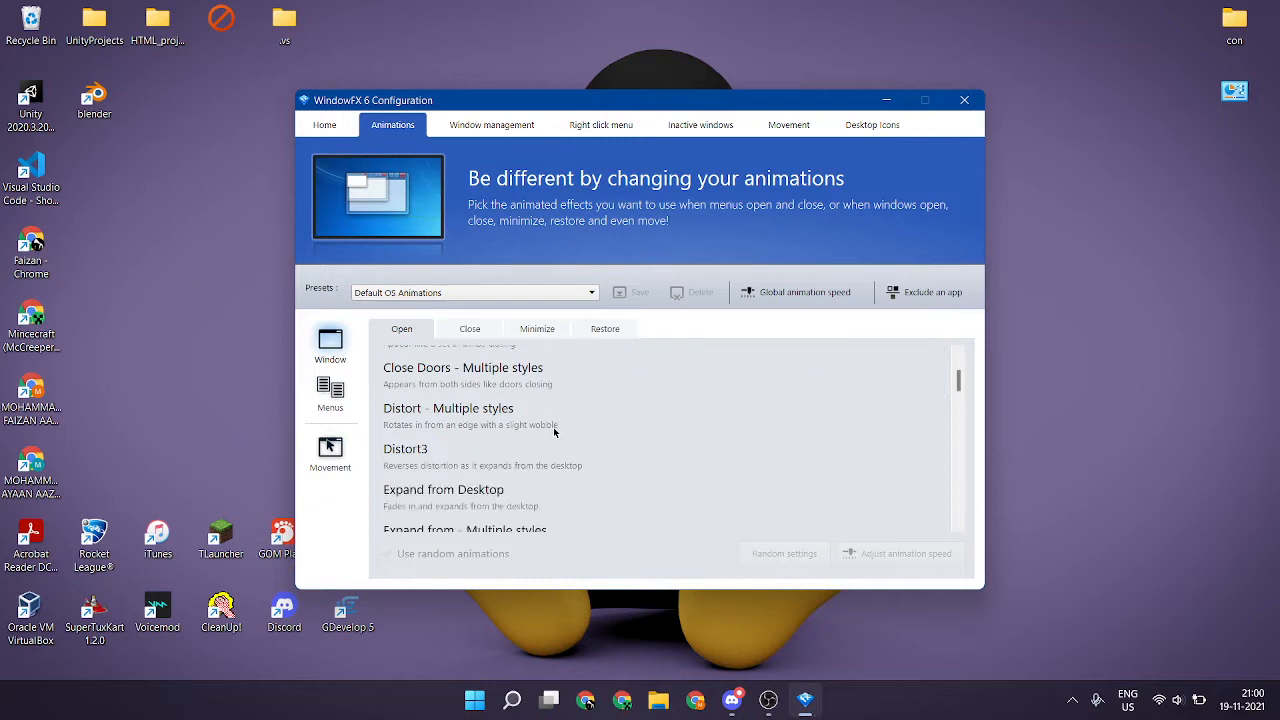
click(519, 437)
click(551, 379)
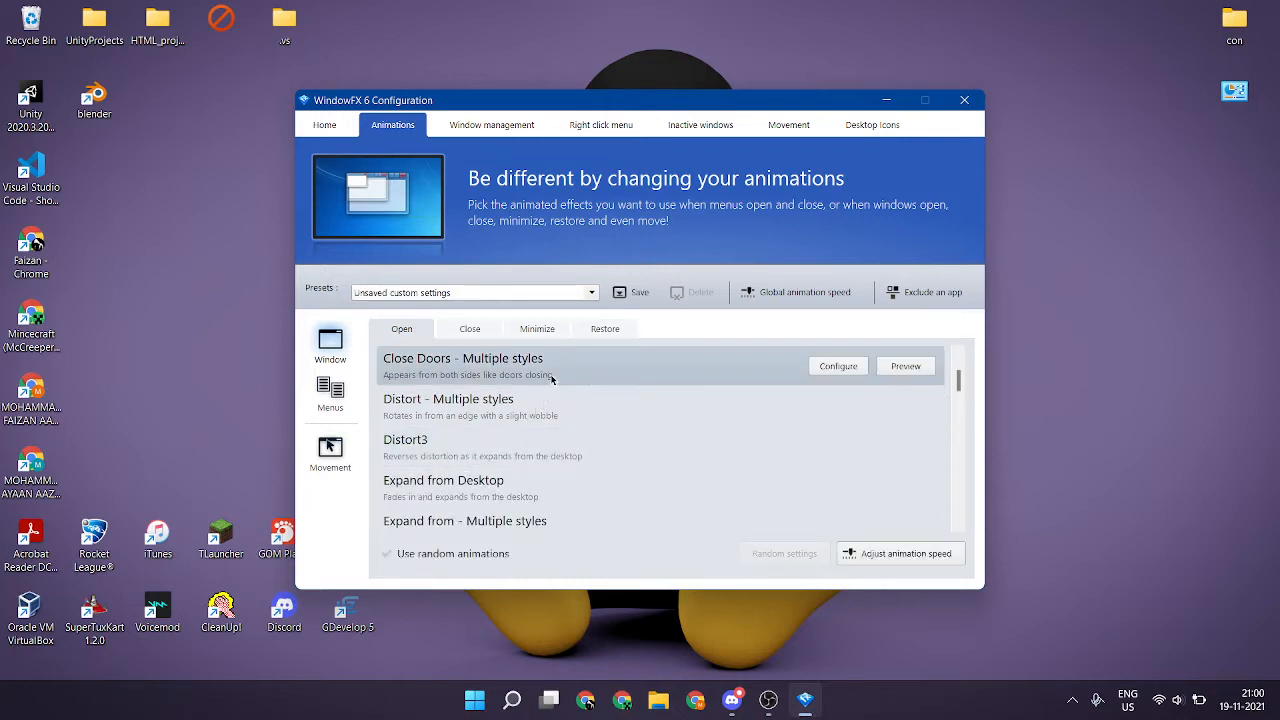
click(915, 366)
click(896, 367)
click(896, 368)
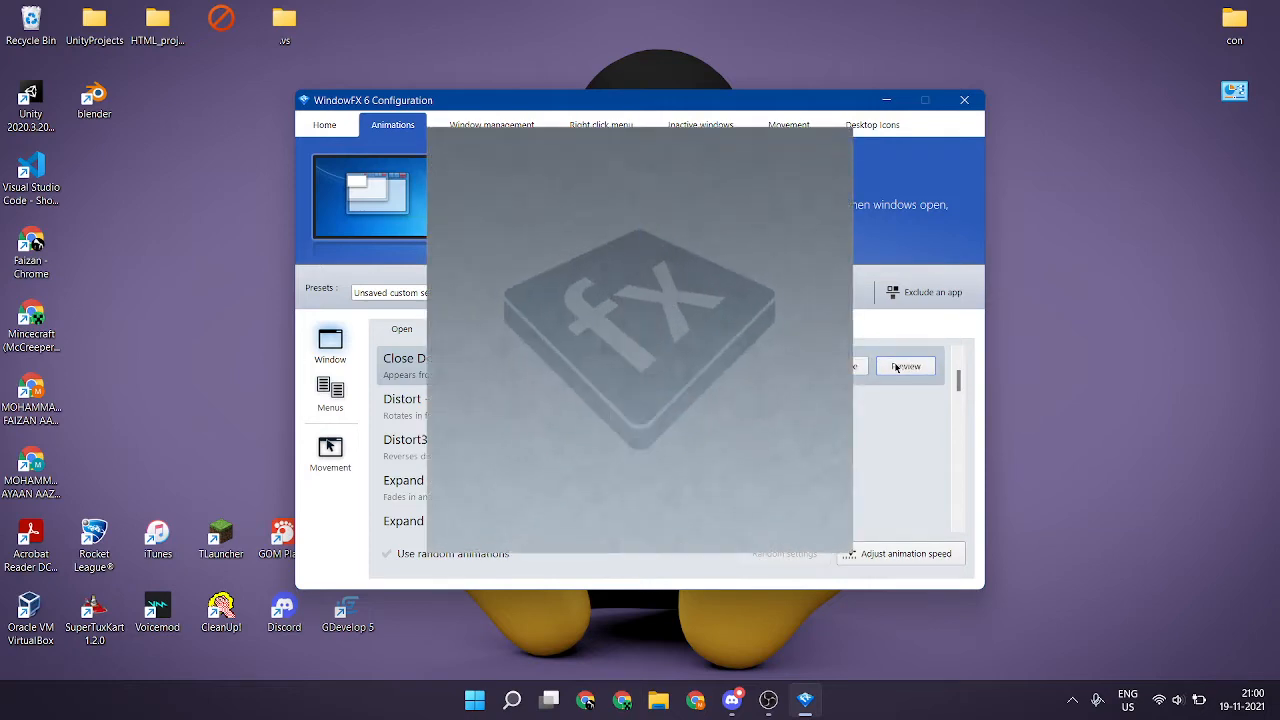
click(897, 368)
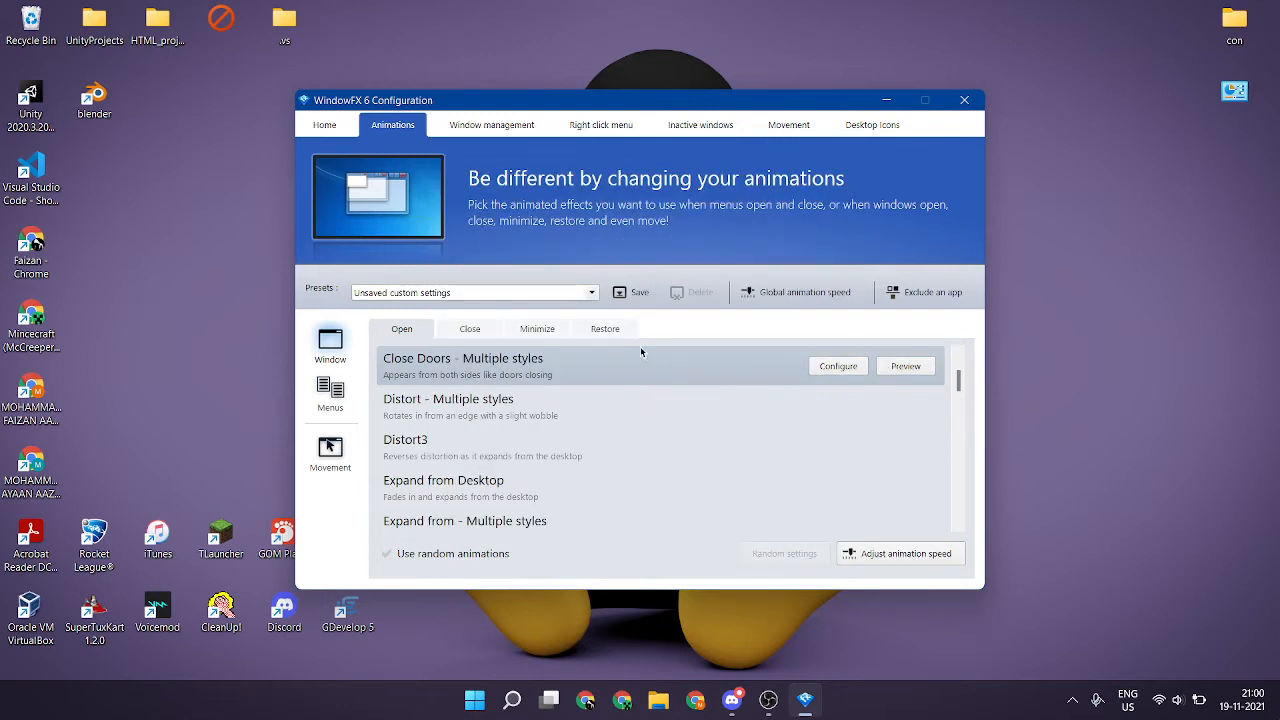
Save the current animation settings as a preset named with the owner's first name
click(624, 294)
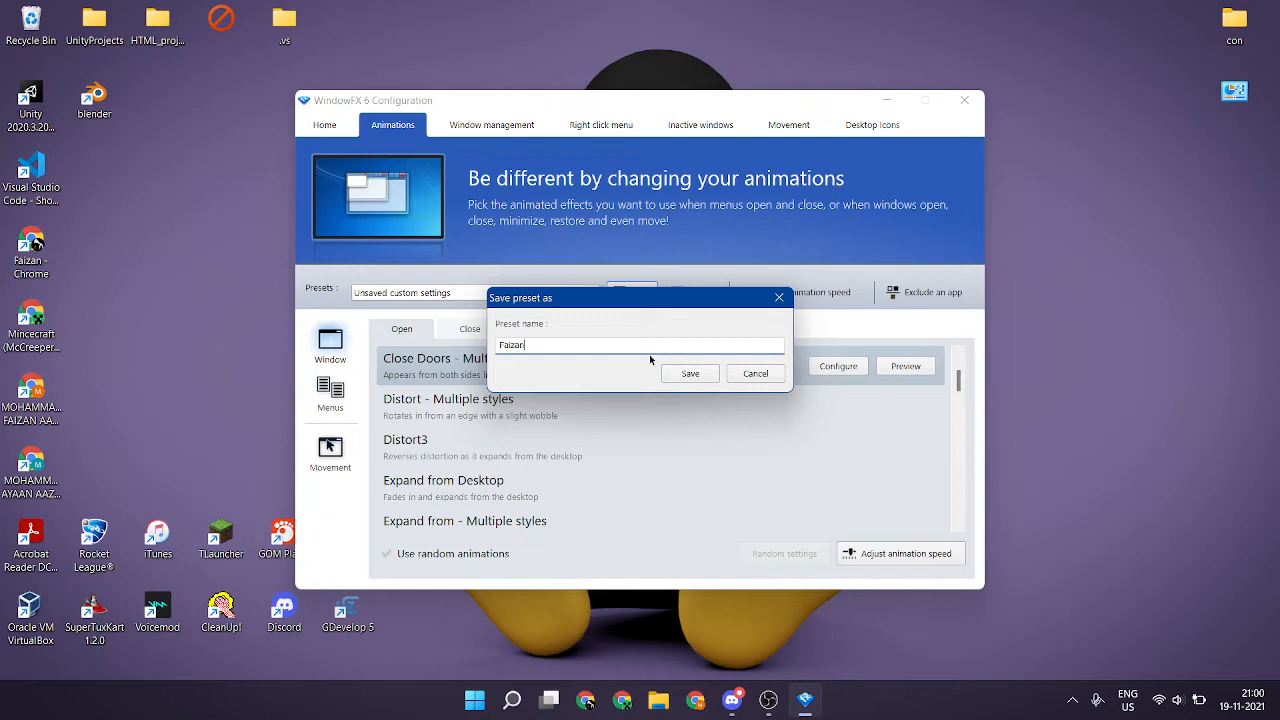
text(Faizan)
click(689, 373)
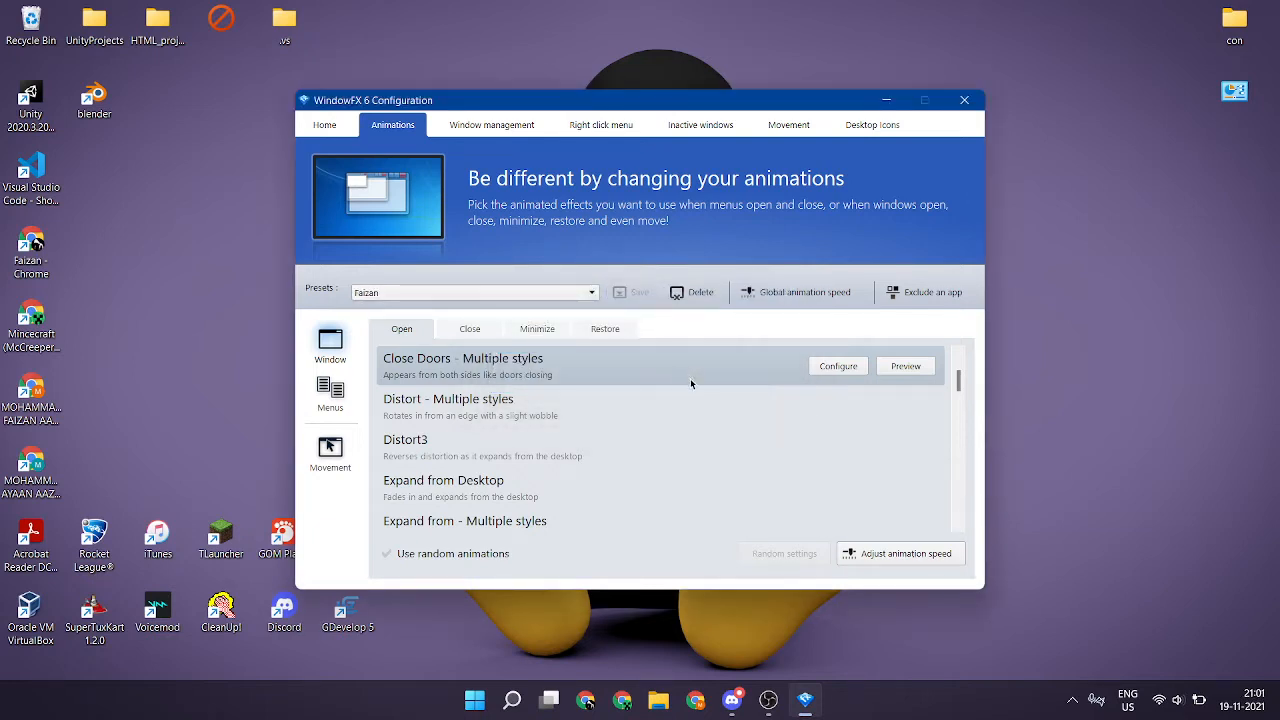
Test the Close Doors opening animation by repeatedly opening and closing a File Explorer window
click(659, 704)
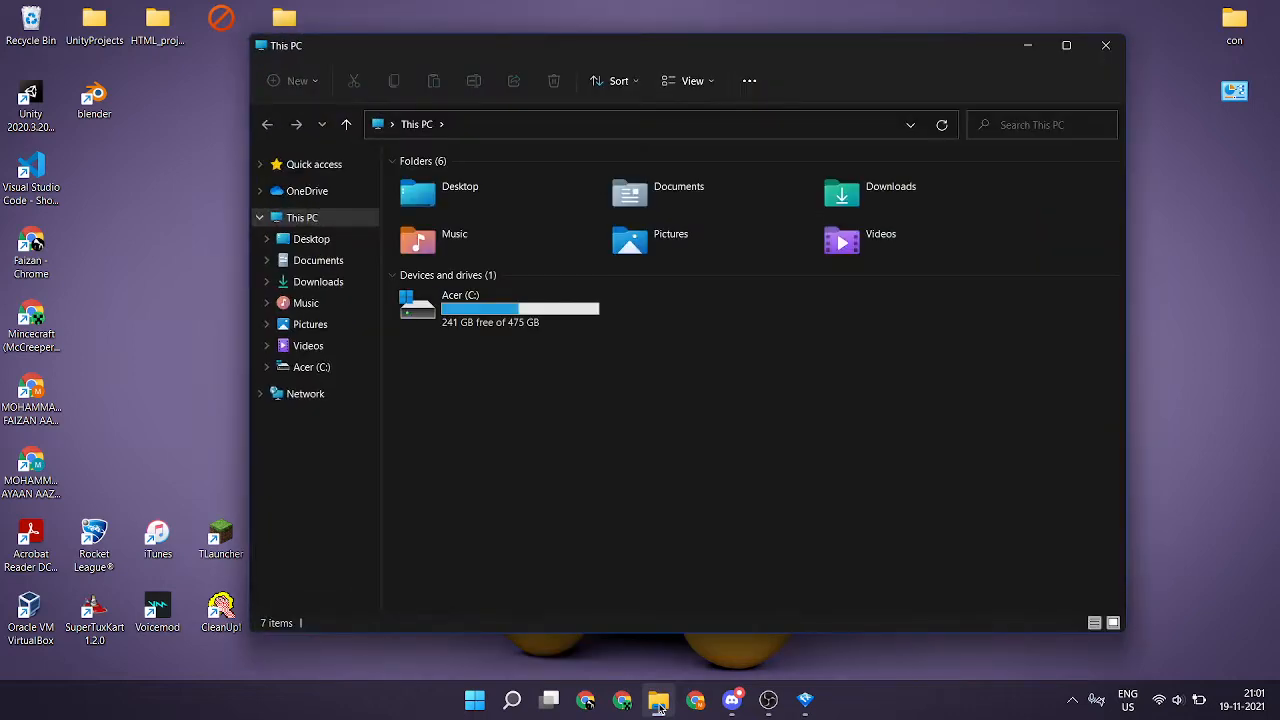
click(1106, 45)
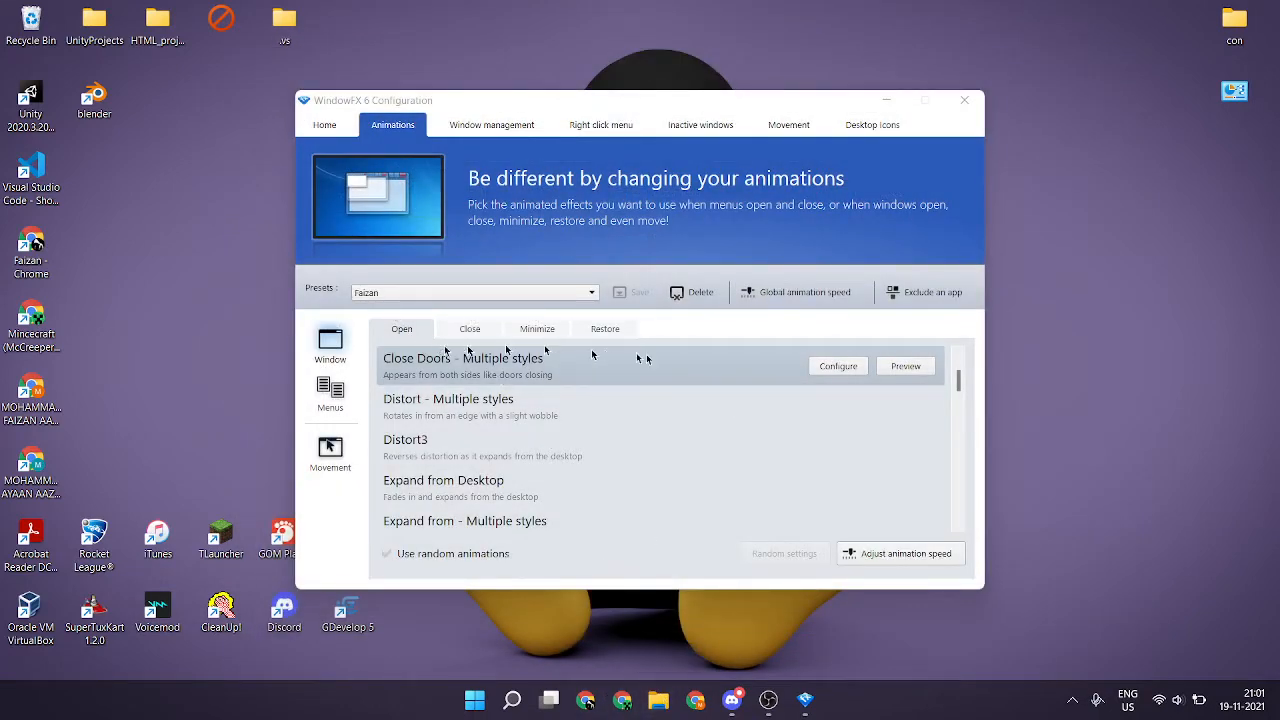
click(886, 368)
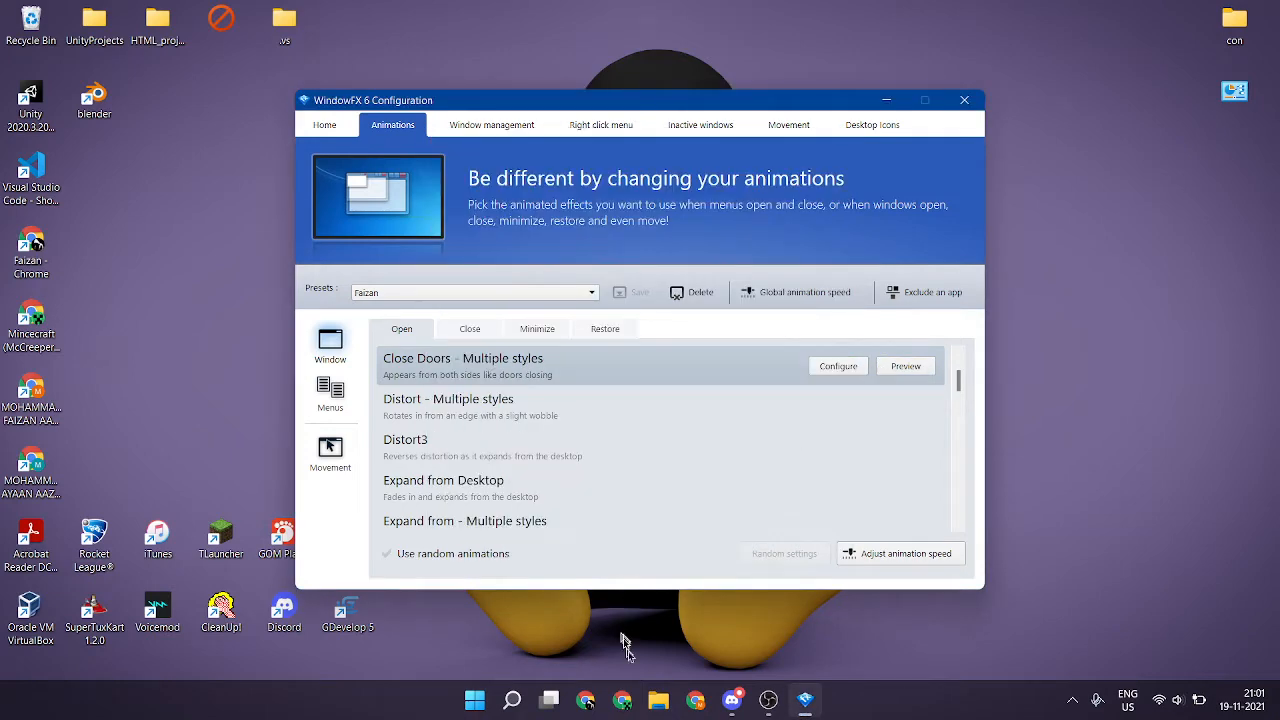
click(652, 697)
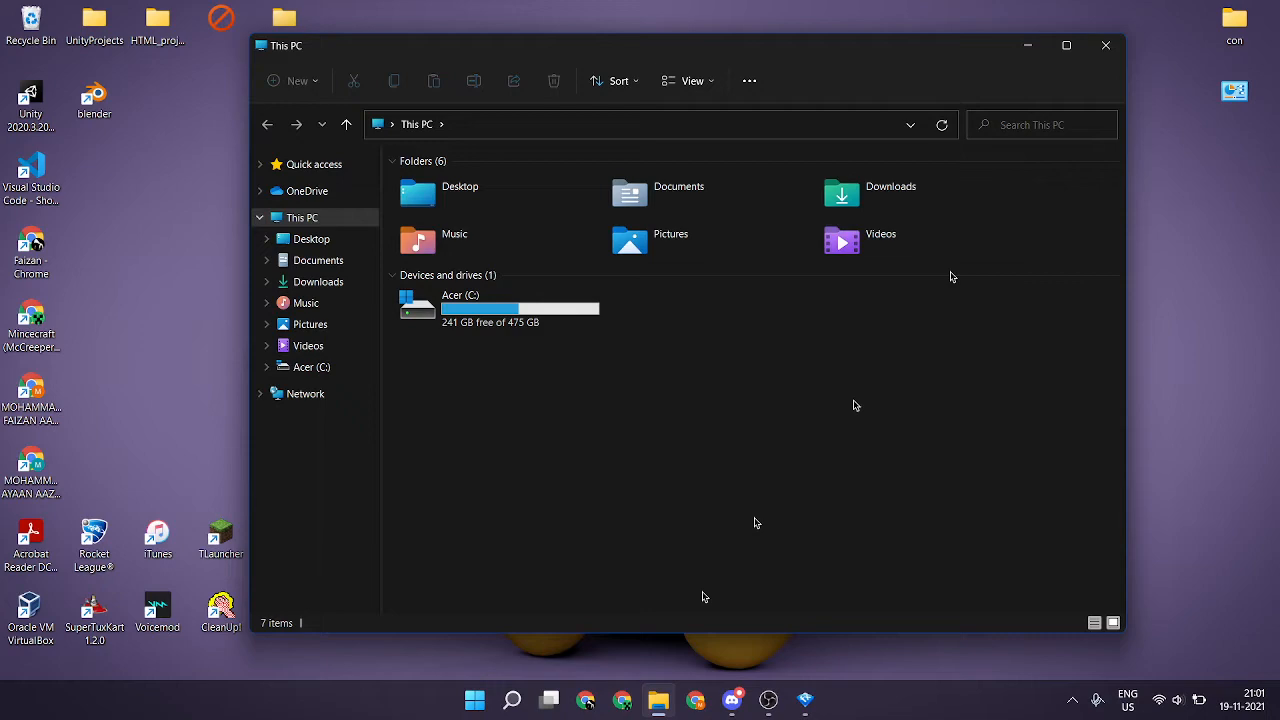
click(1105, 45)
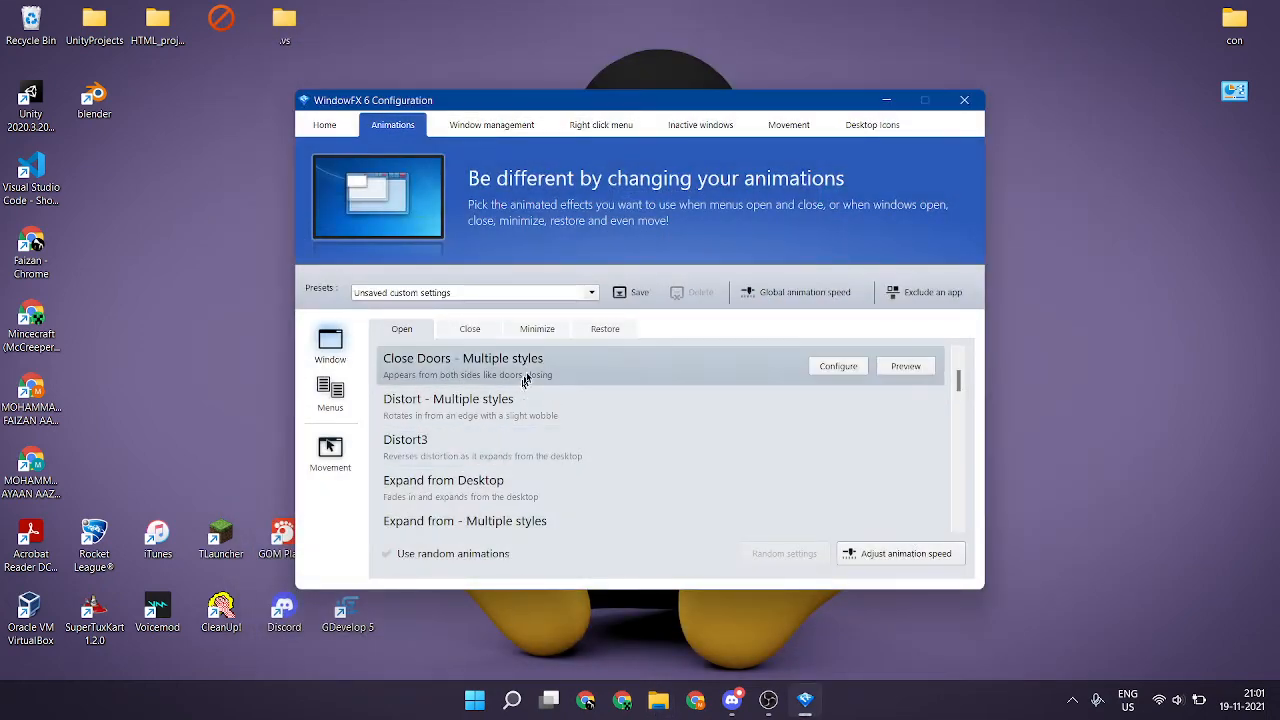
click(666, 706)
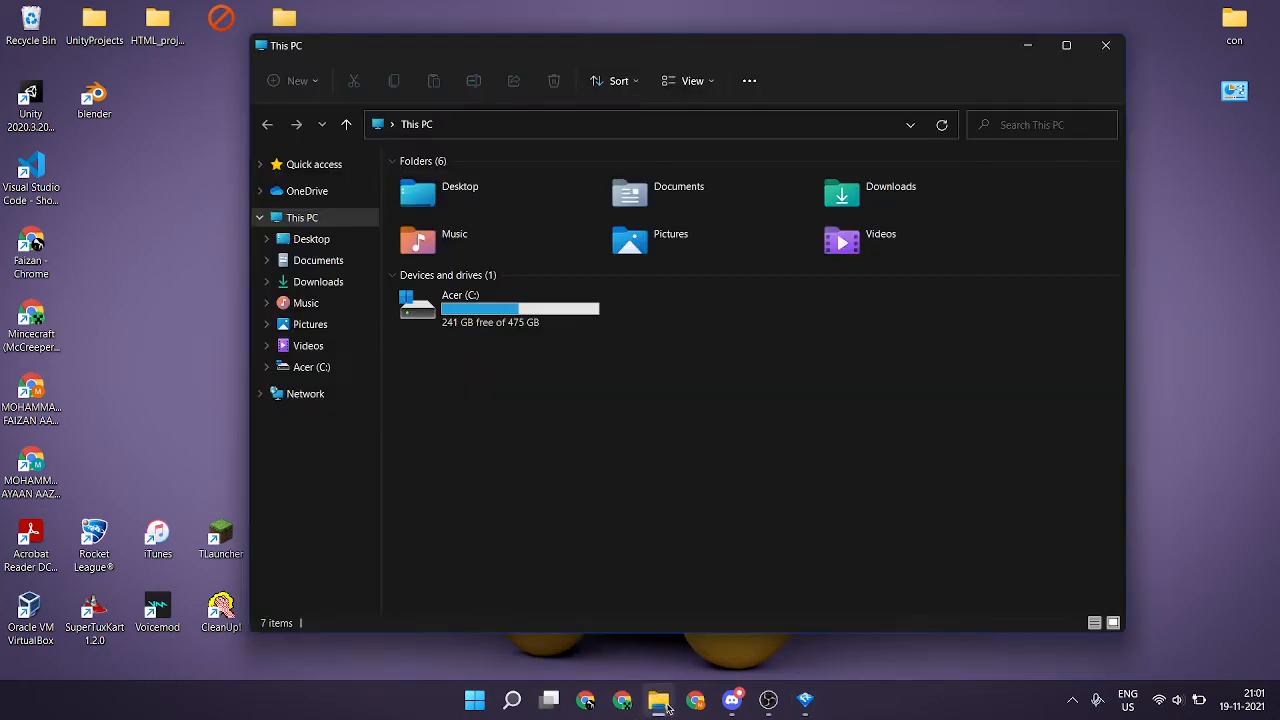
click(1105, 45)
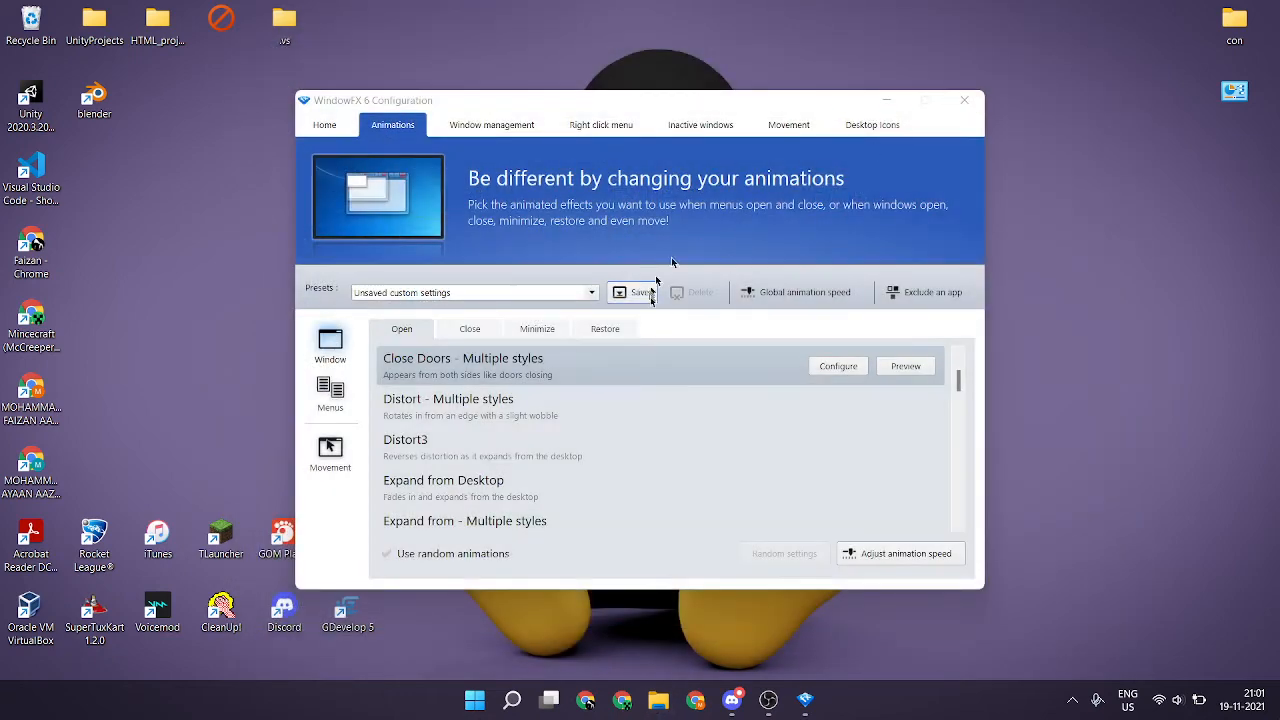
Save the unsaved custom animation settings again under the same first-name preset
click(640, 292)
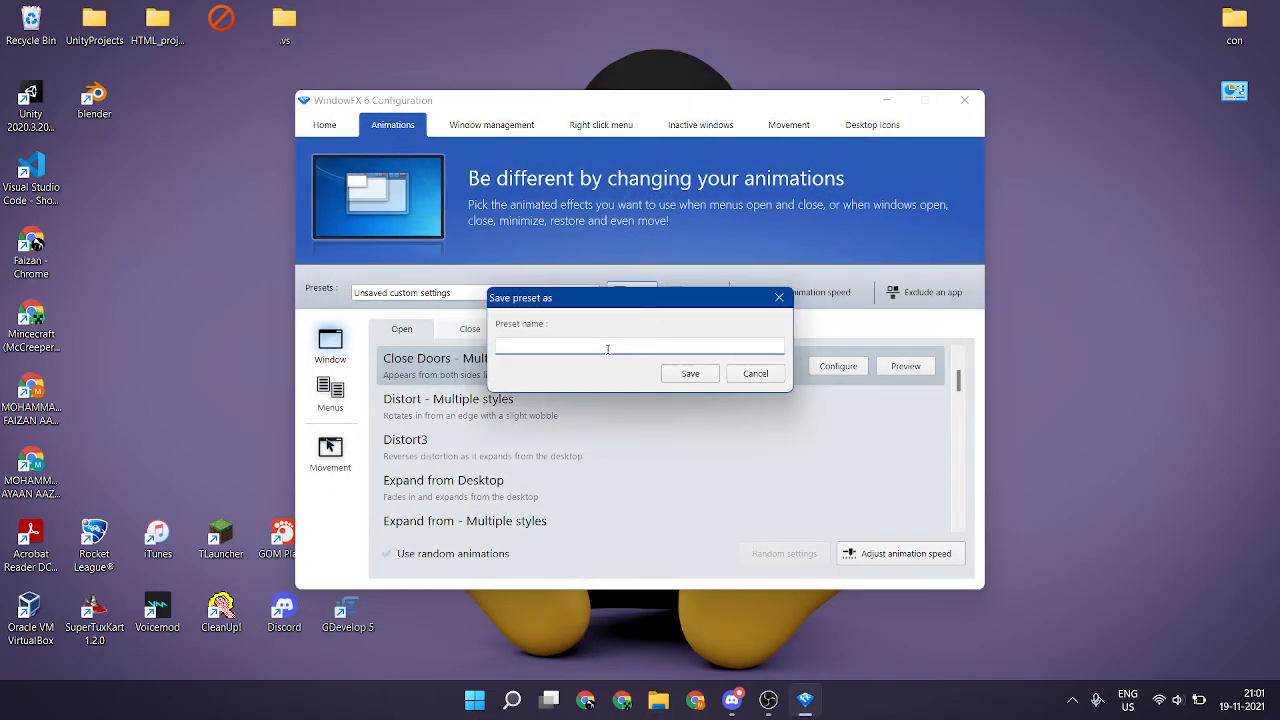
drag(619, 301, 654, 298)
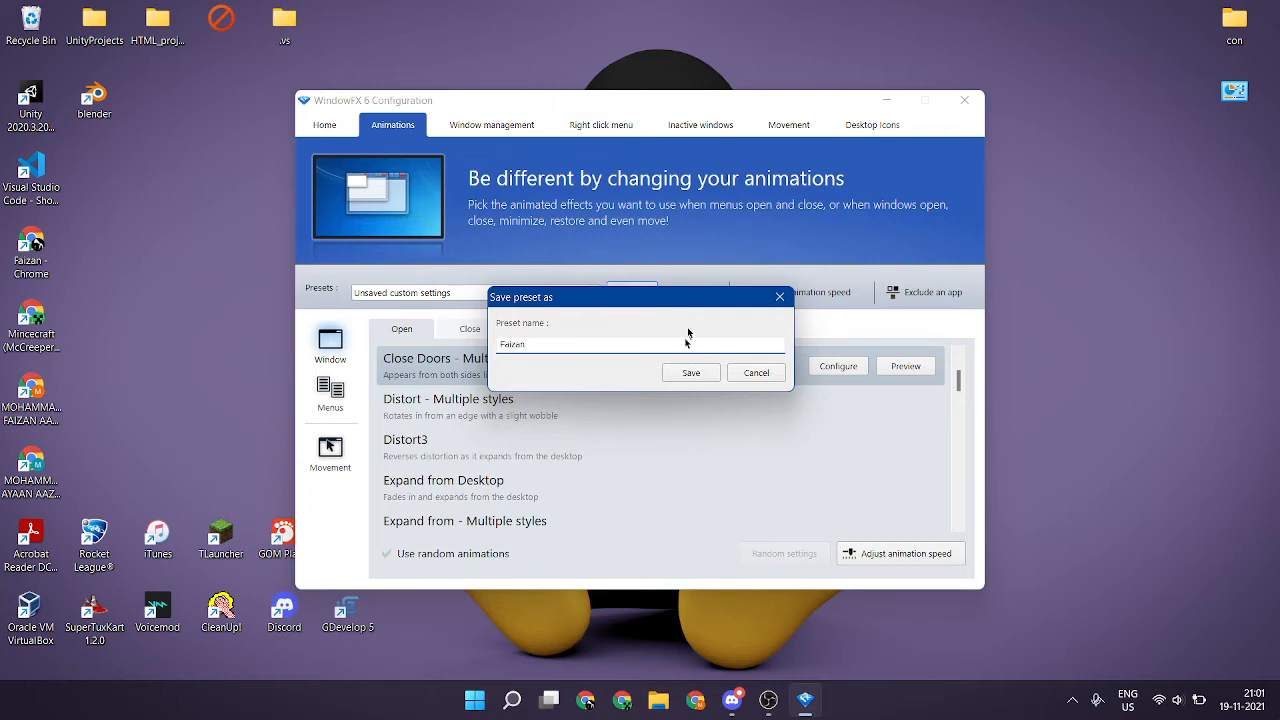
click(689, 374)
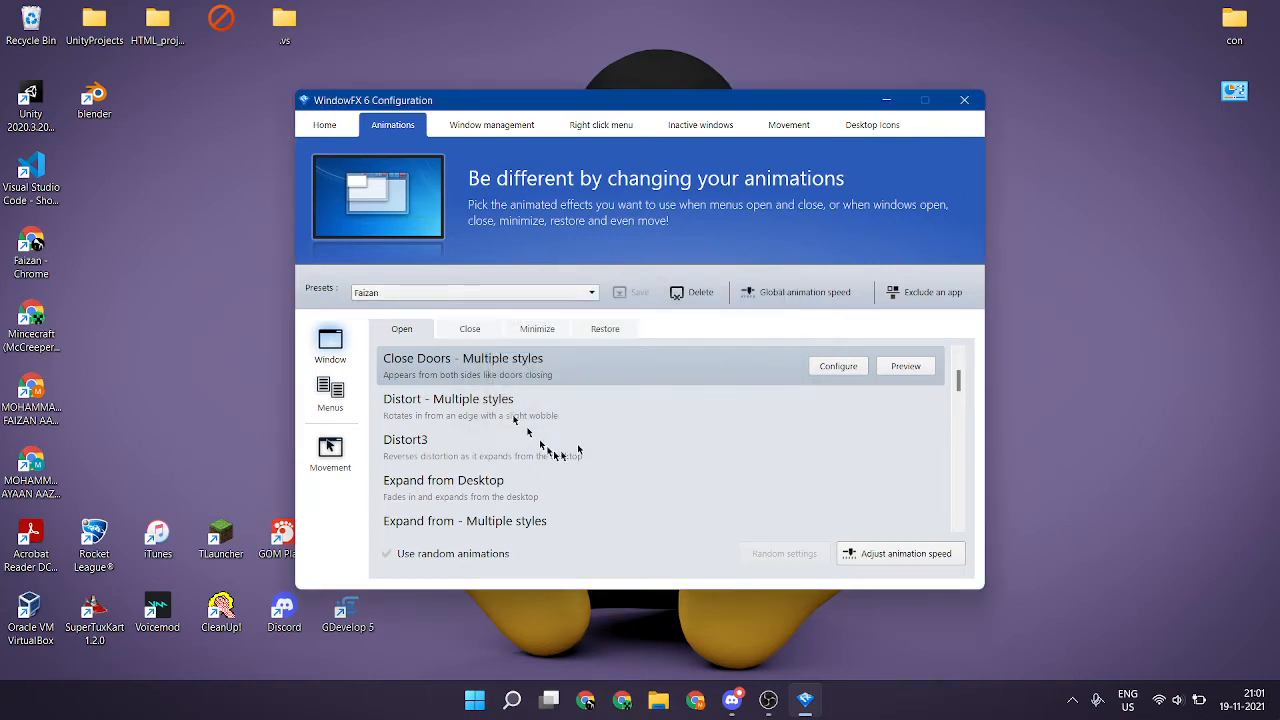
Open and close File Explorer three times to check how the saved preset animates its window
click(658, 700)
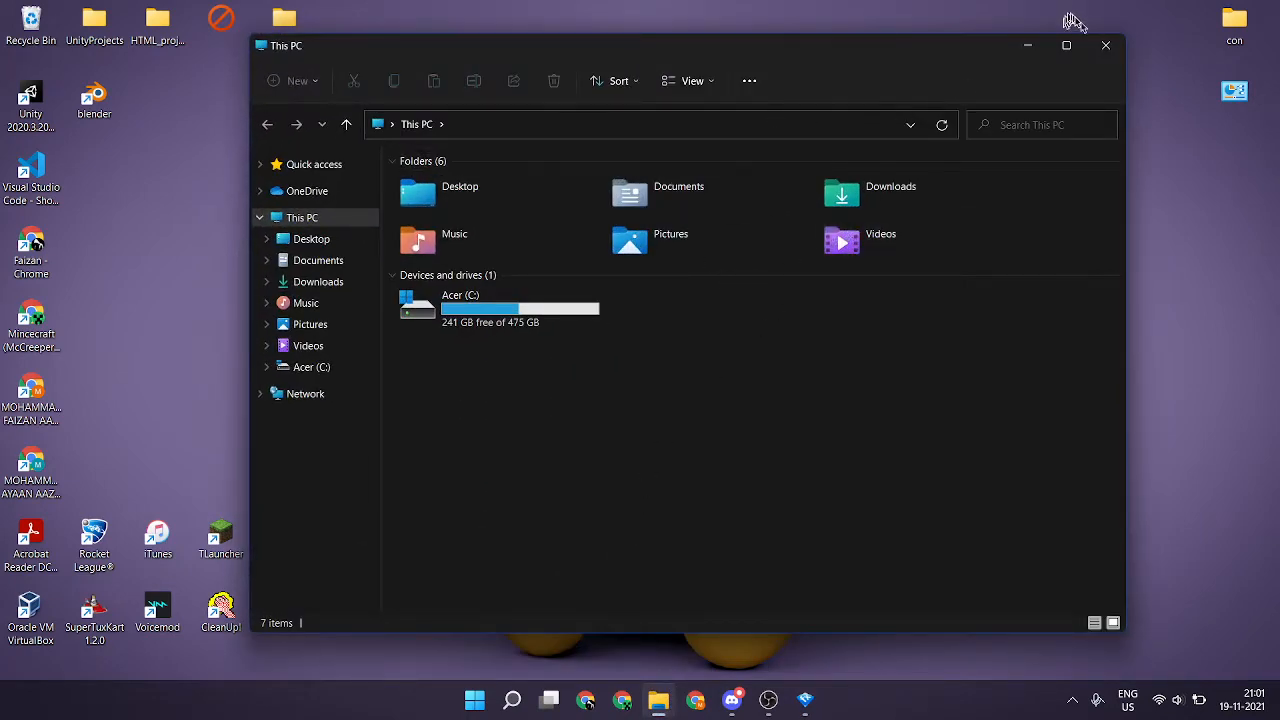
click(1106, 46)
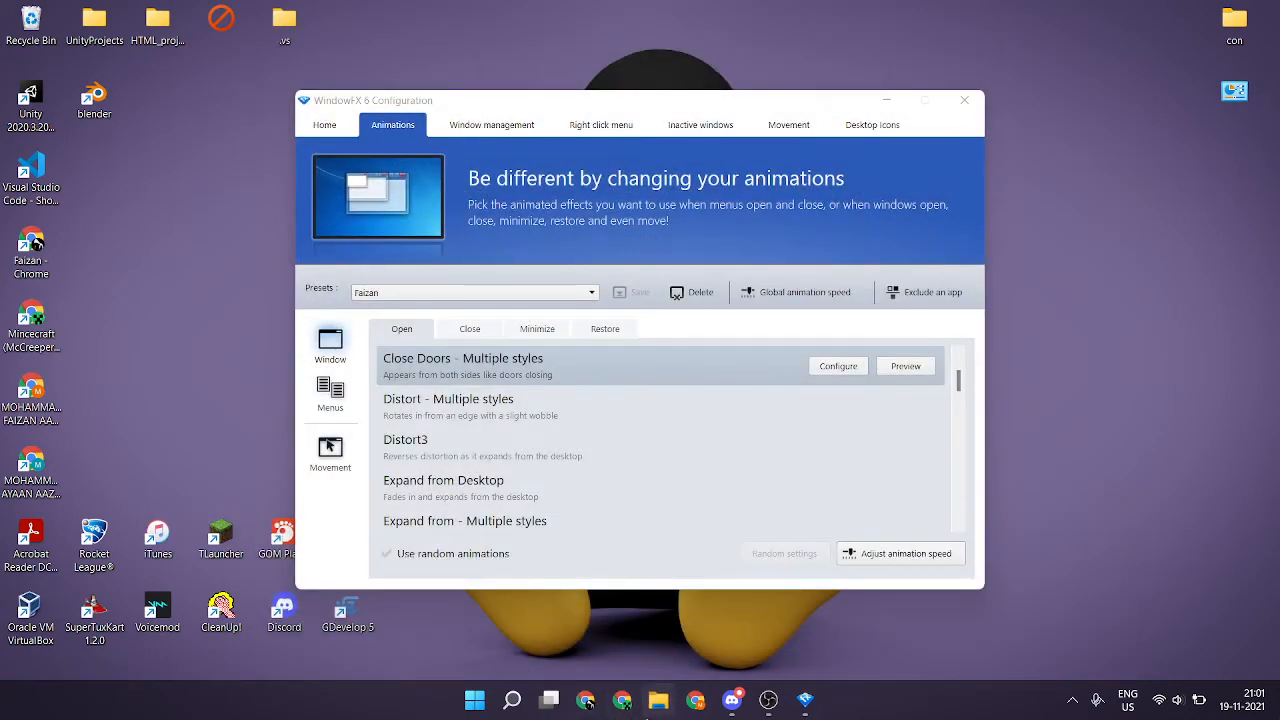
click(650, 710)
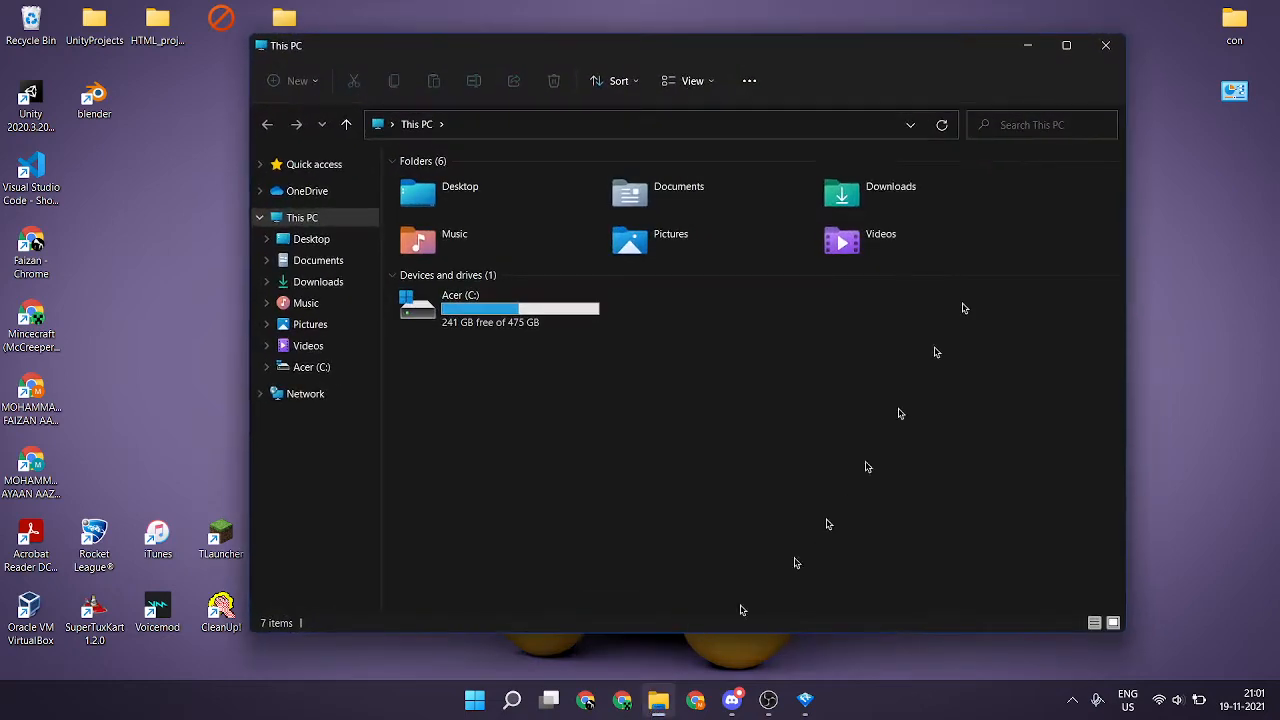
click(1107, 52)
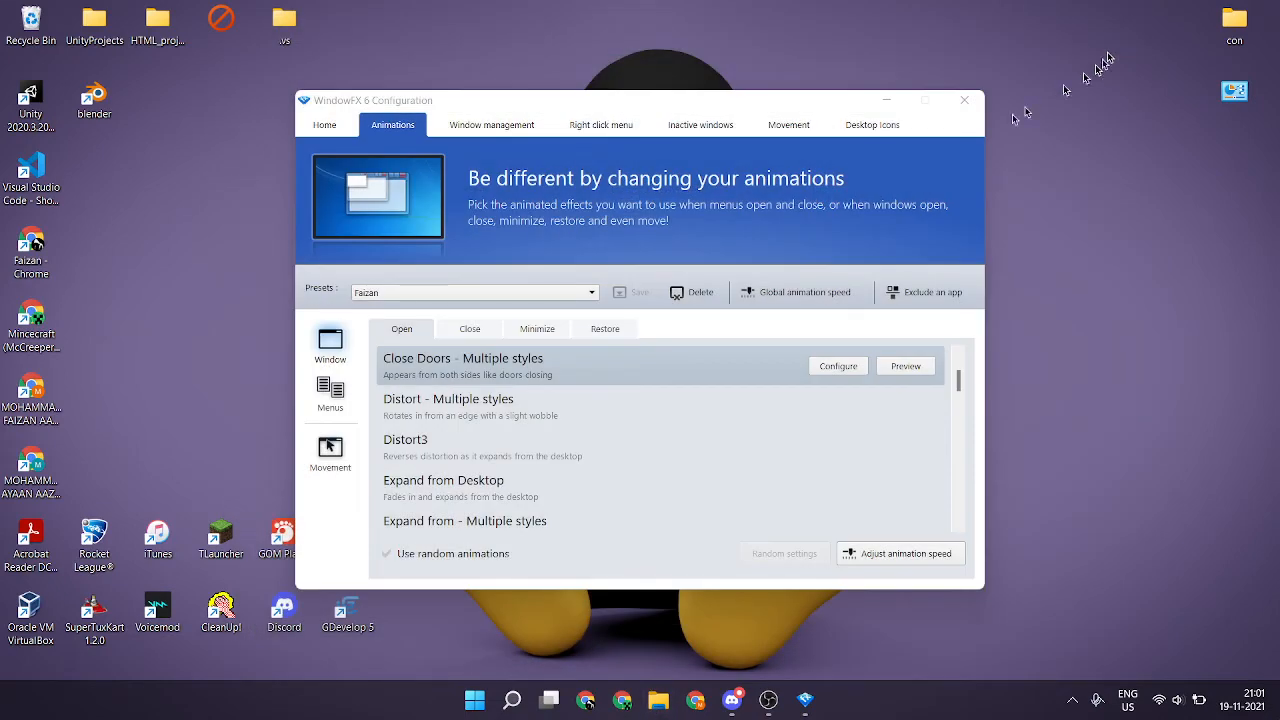
click(660, 700)
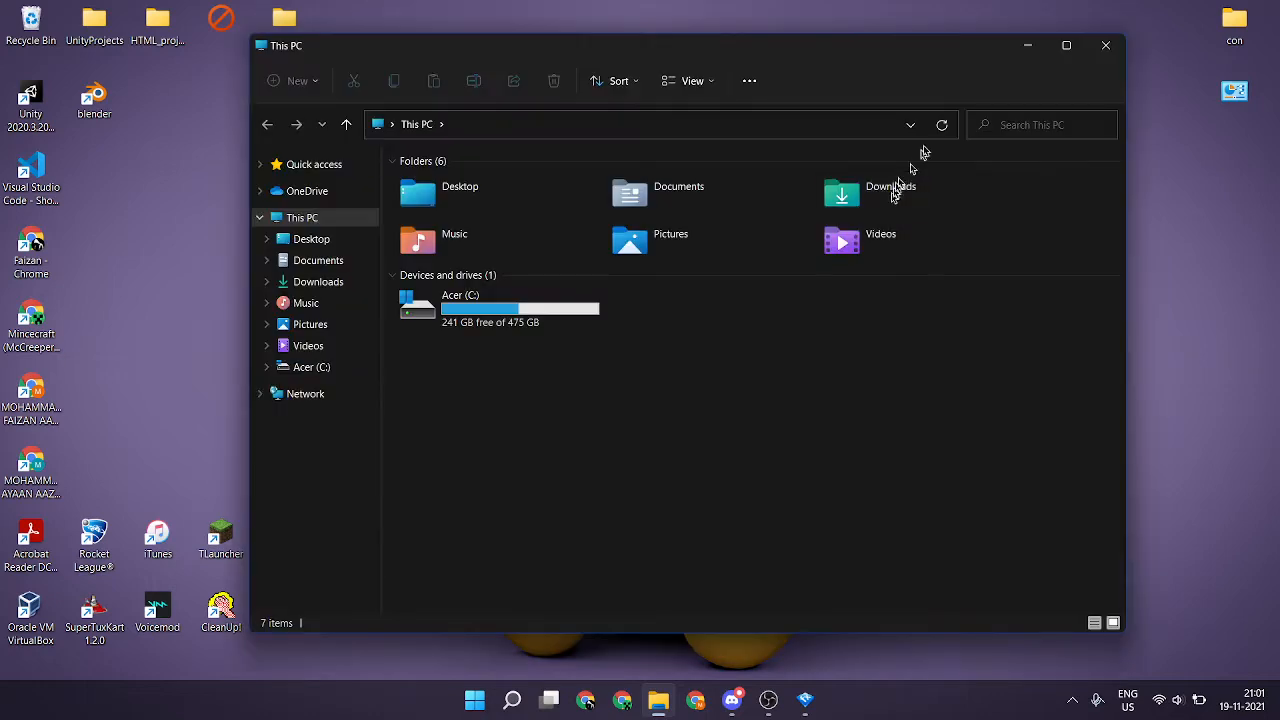
click(1105, 46)
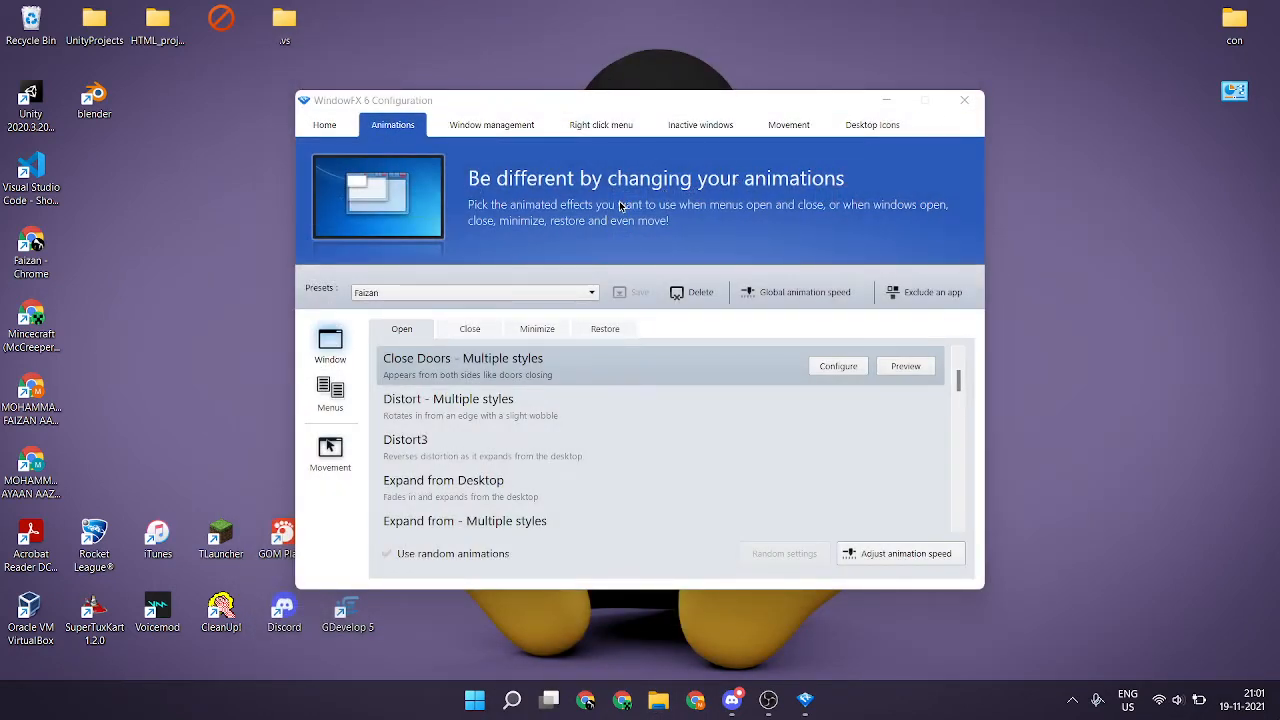
Set the window-closing animation to Burn away and preview the effect several times
click(473, 332)
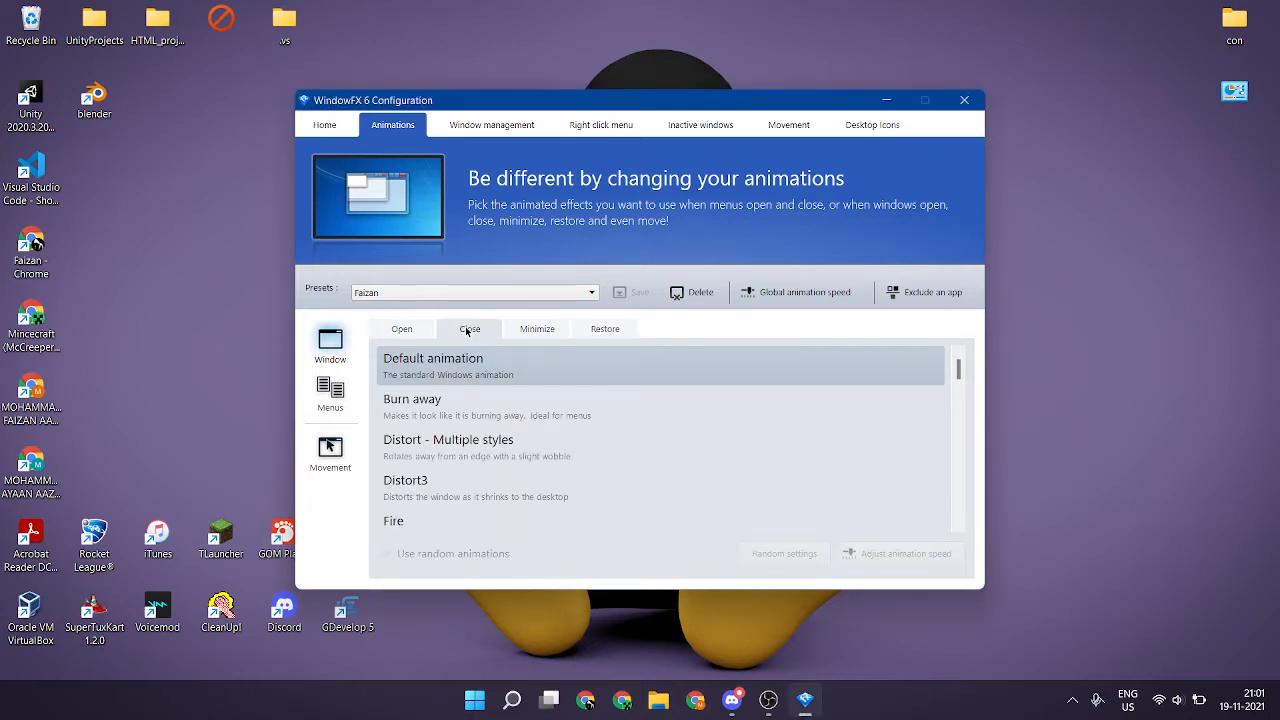
scroll(445, 385, down, 2)
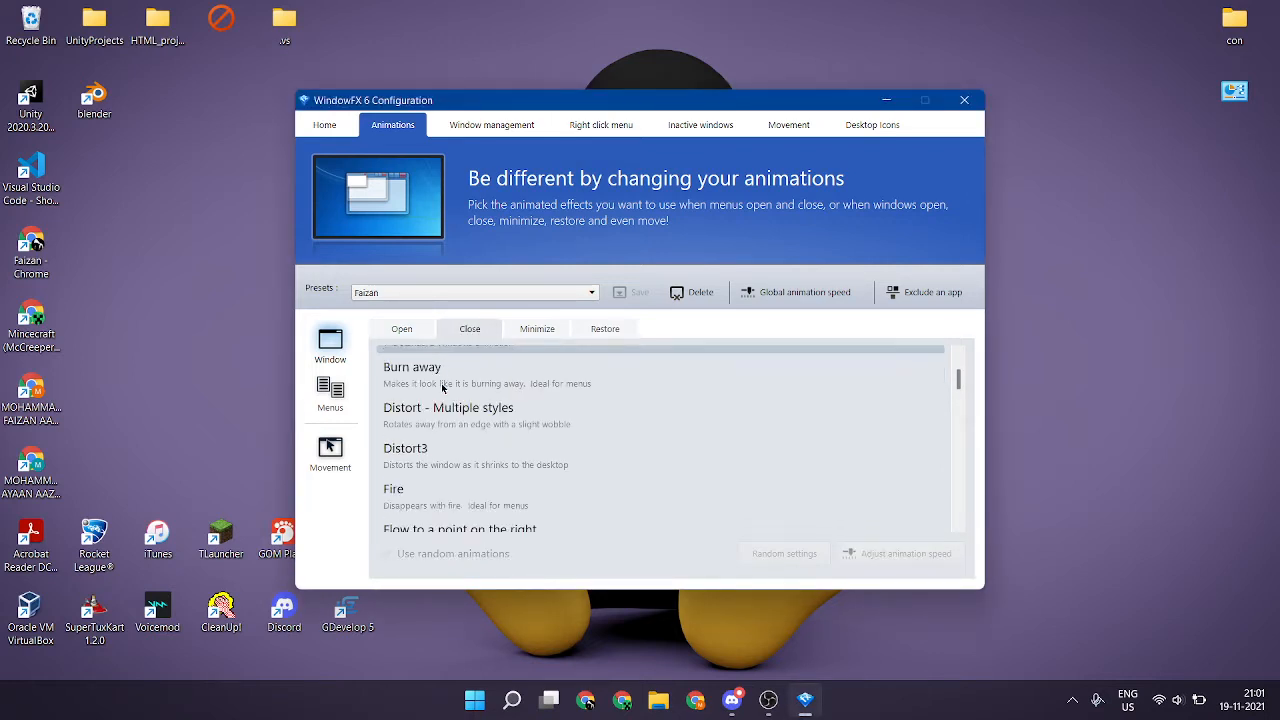
scroll(442, 388, down, 4)
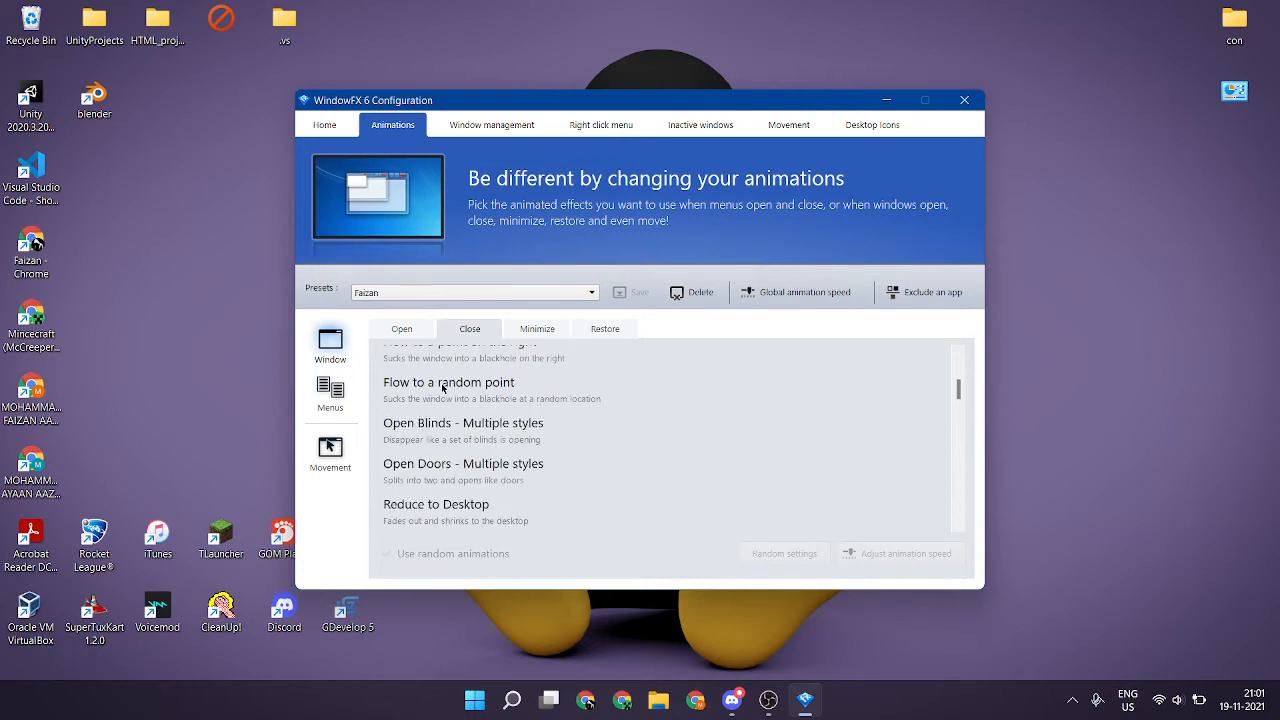
scroll(445, 395, up, 6)
click(444, 398)
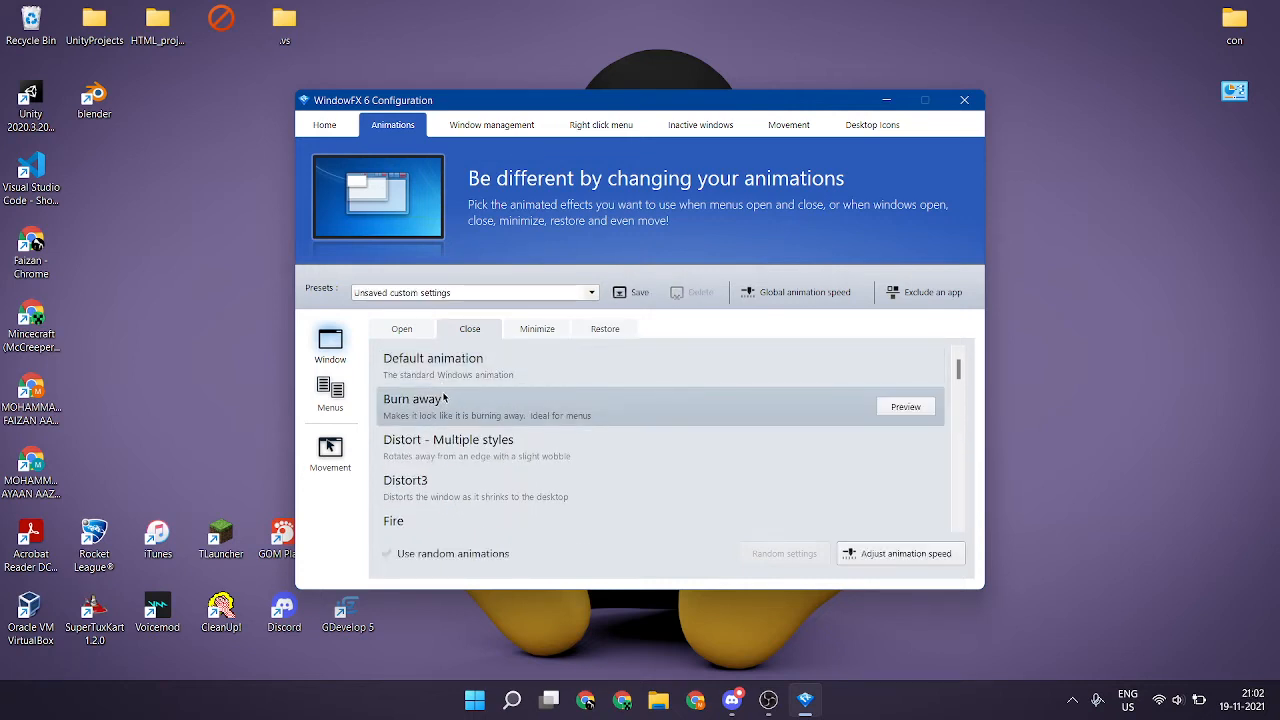
click(900, 408)
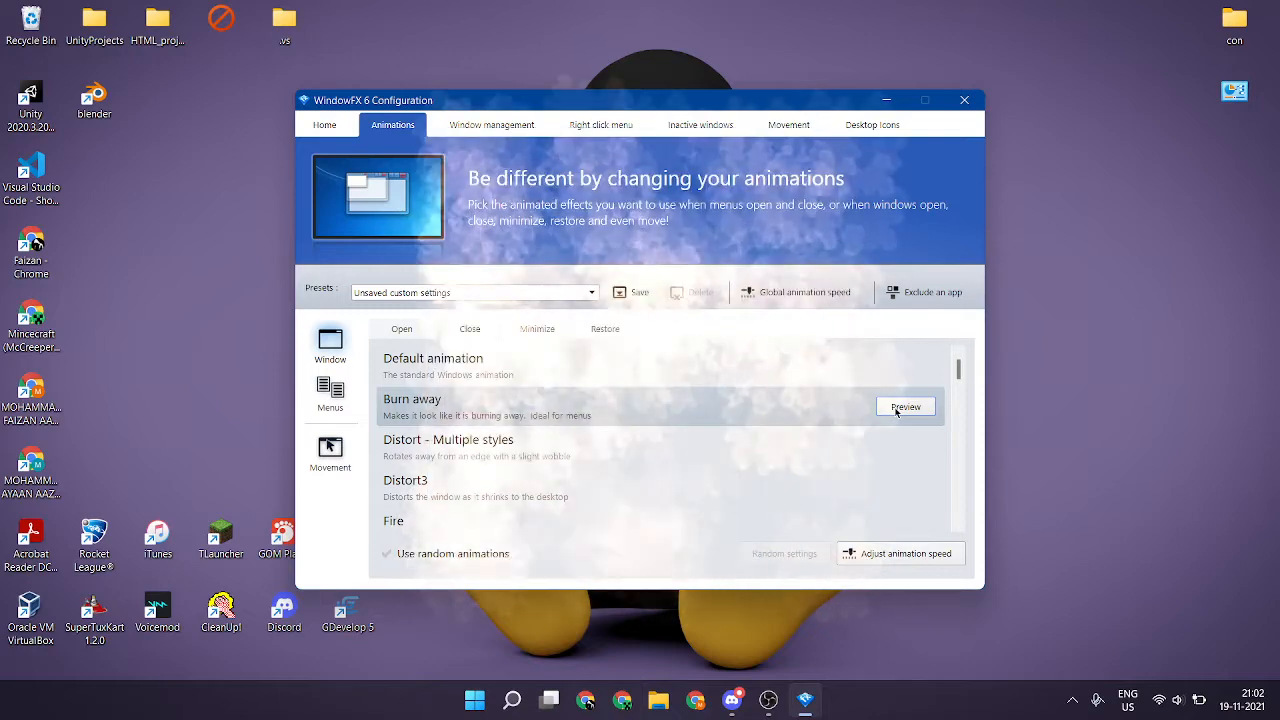
click(897, 409)
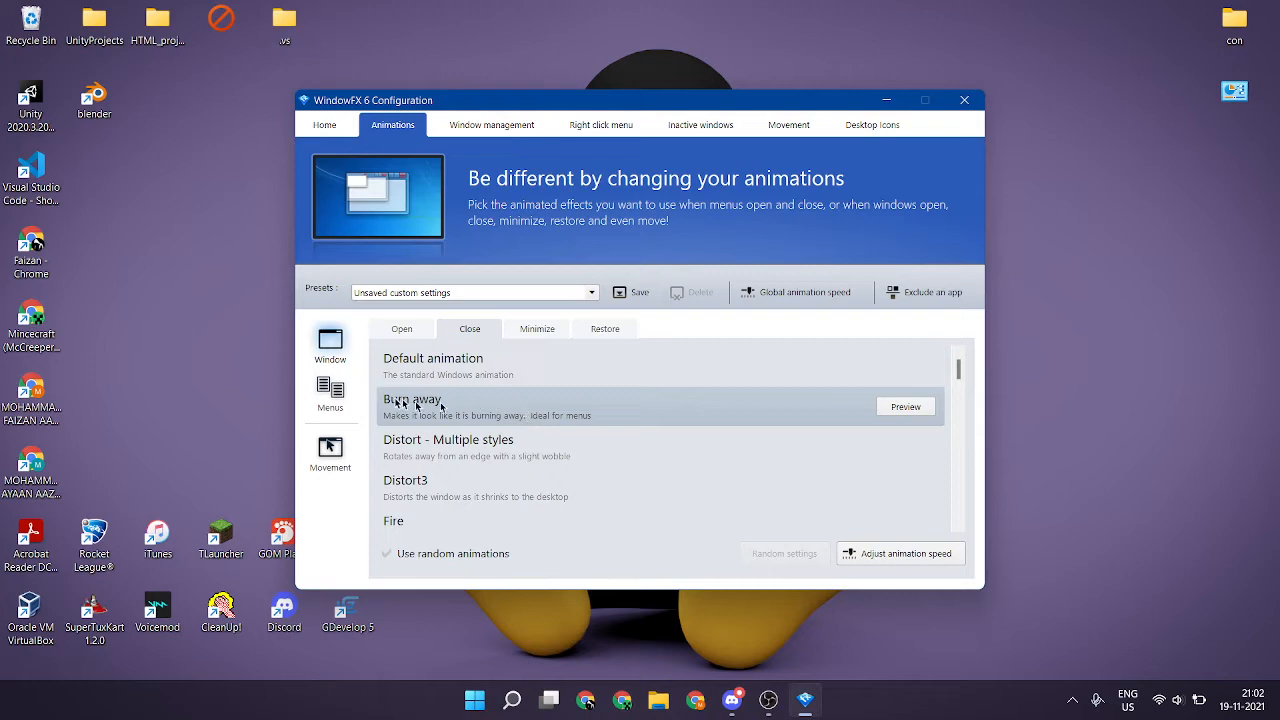
click(917, 408)
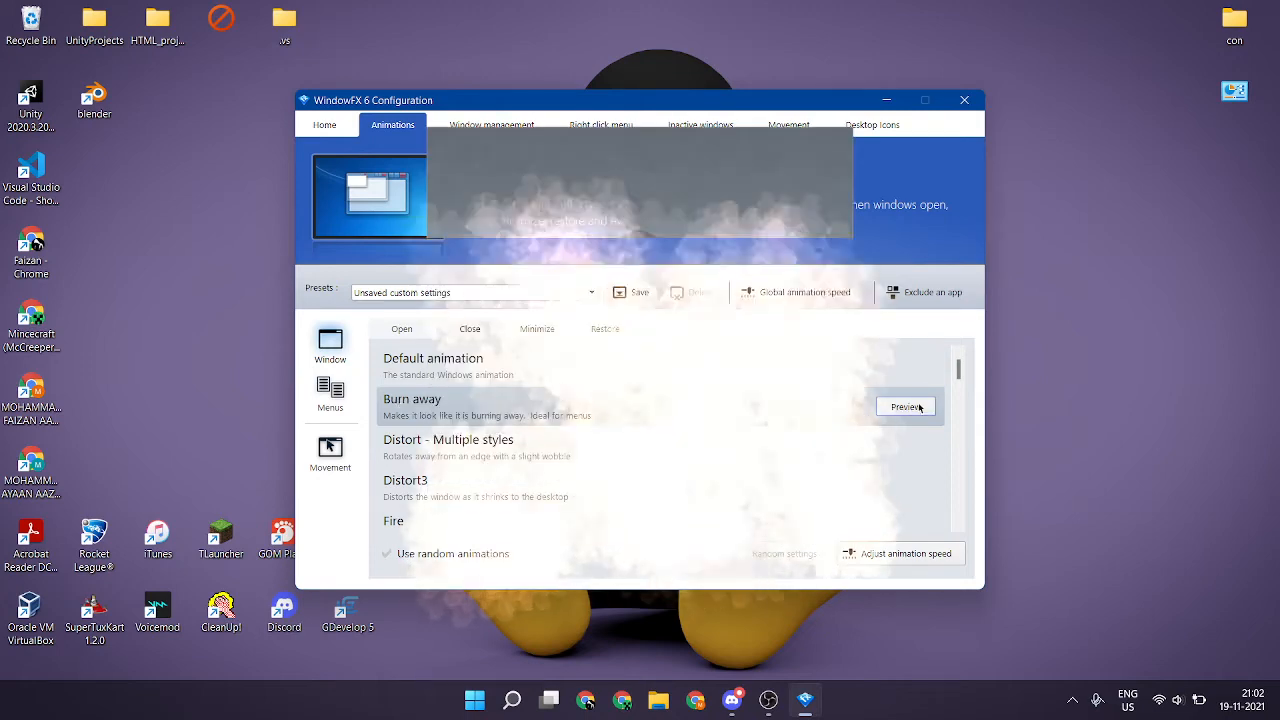
click(919, 407)
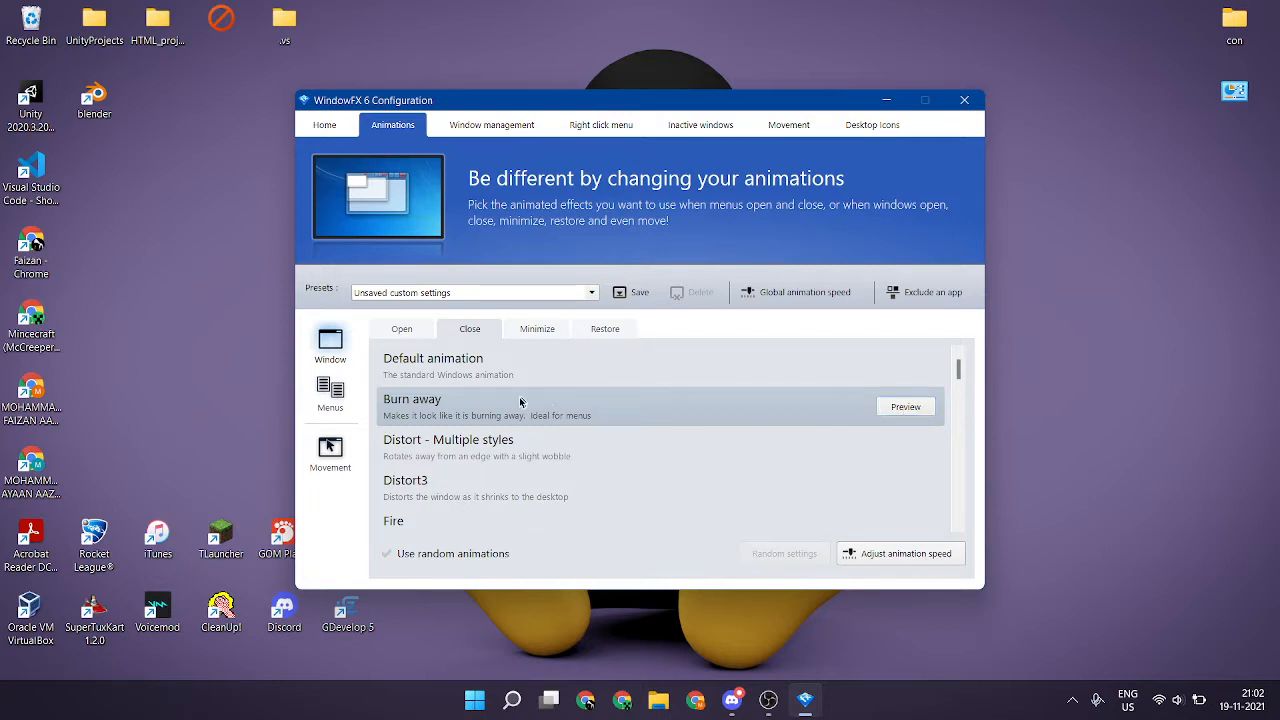
Save the Burn away closing effect to the first-name preset and test it by opening and closing File Explorer
click(632, 292)
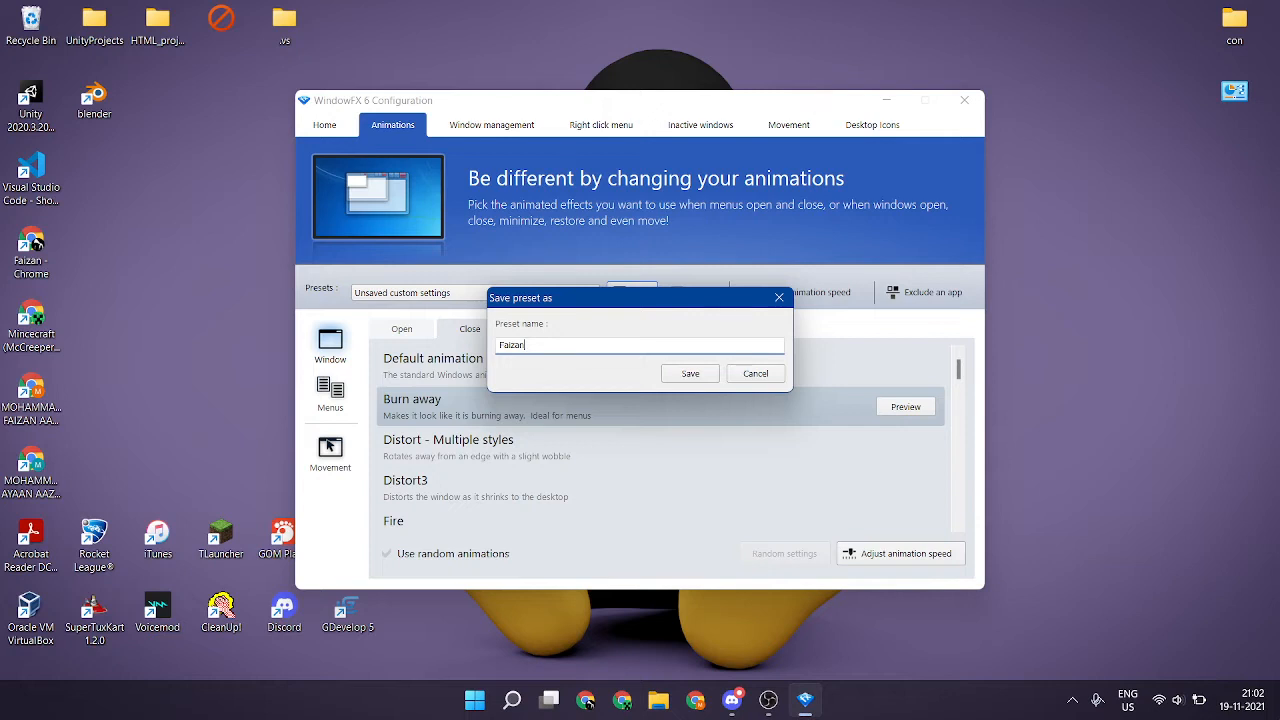
key(Return)
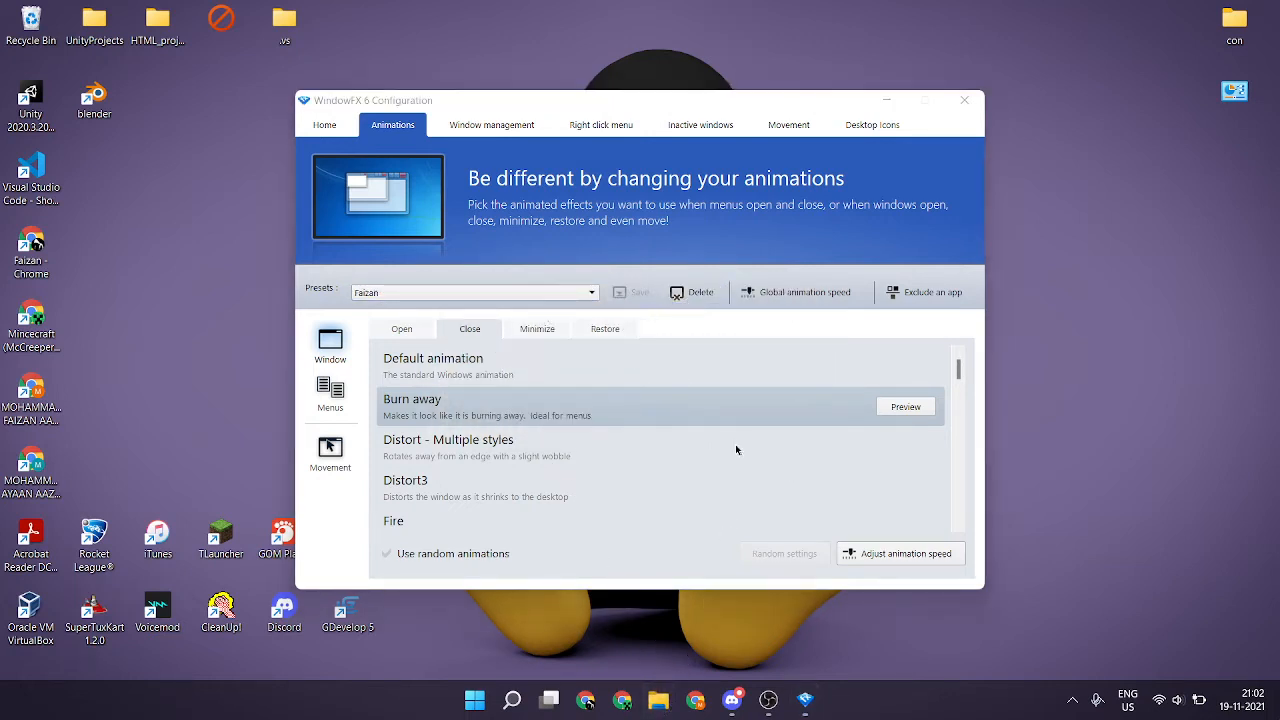
key(super+e)
click(1092, 50)
Look through the window-minimizing effects and choose Burn away as the minimize animation
click(538, 330)
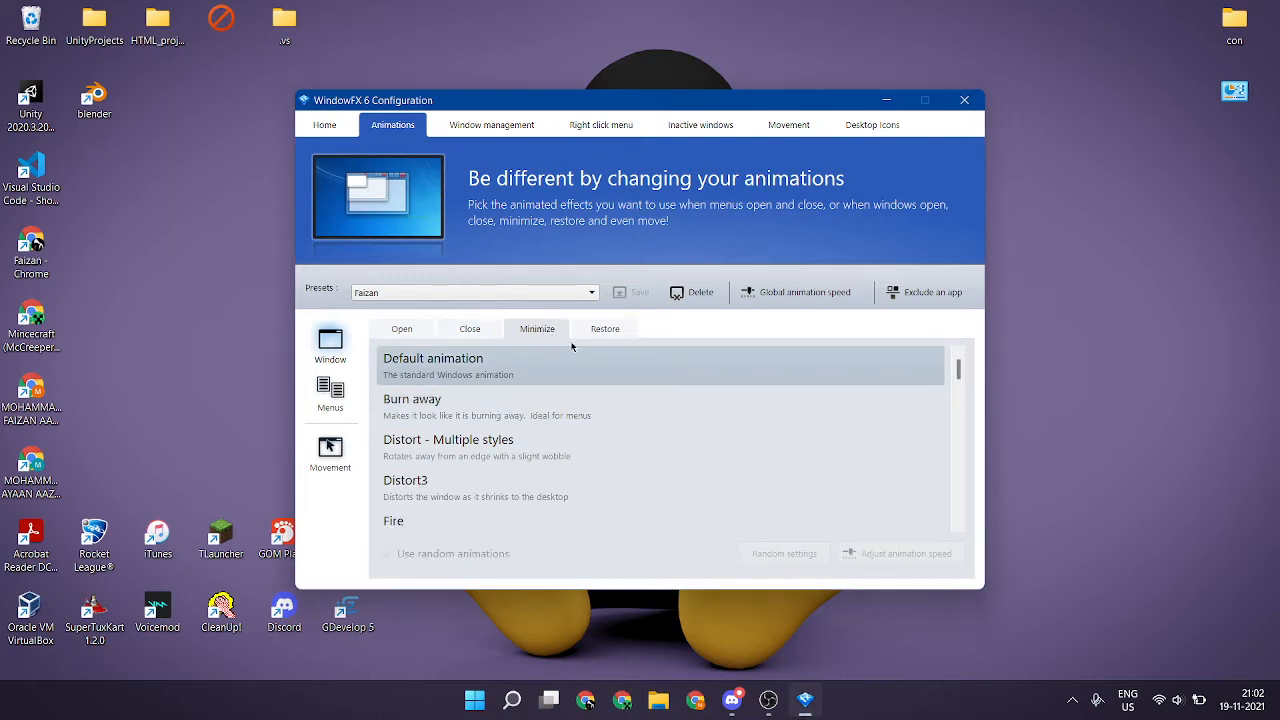
scroll(563, 420, down, 3)
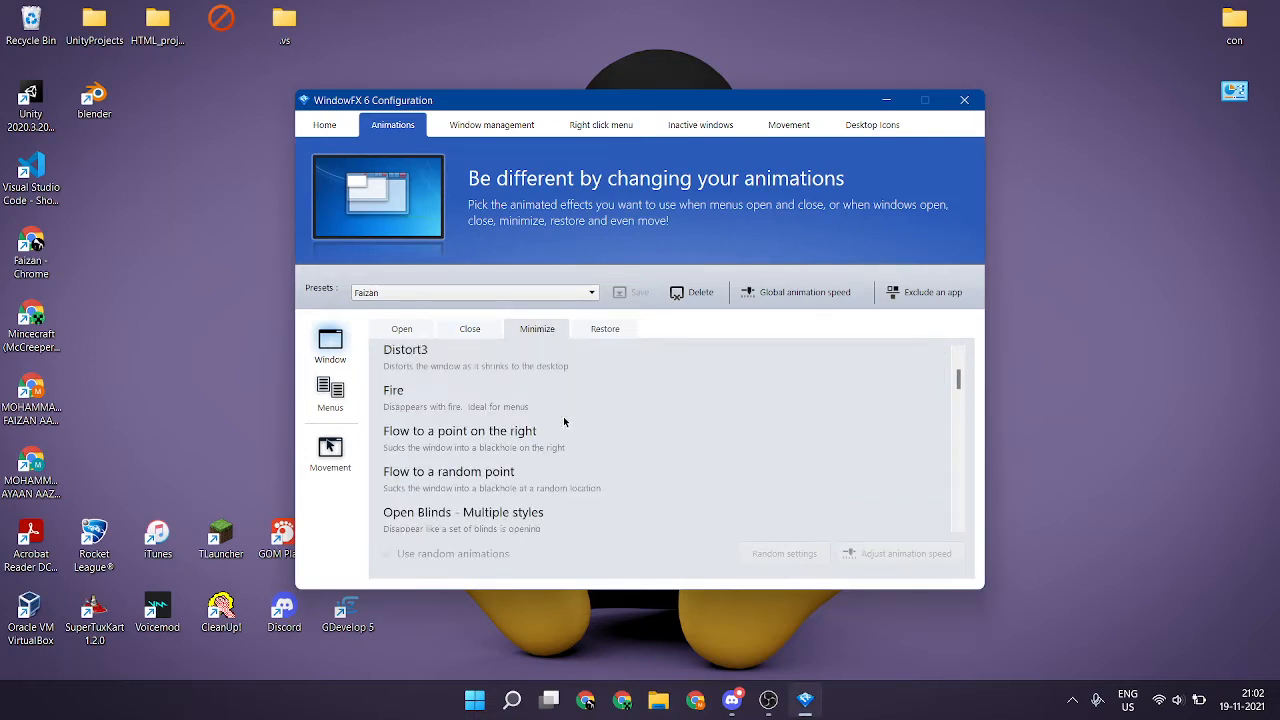
scroll(563, 420, up, 3)
click(481, 407)
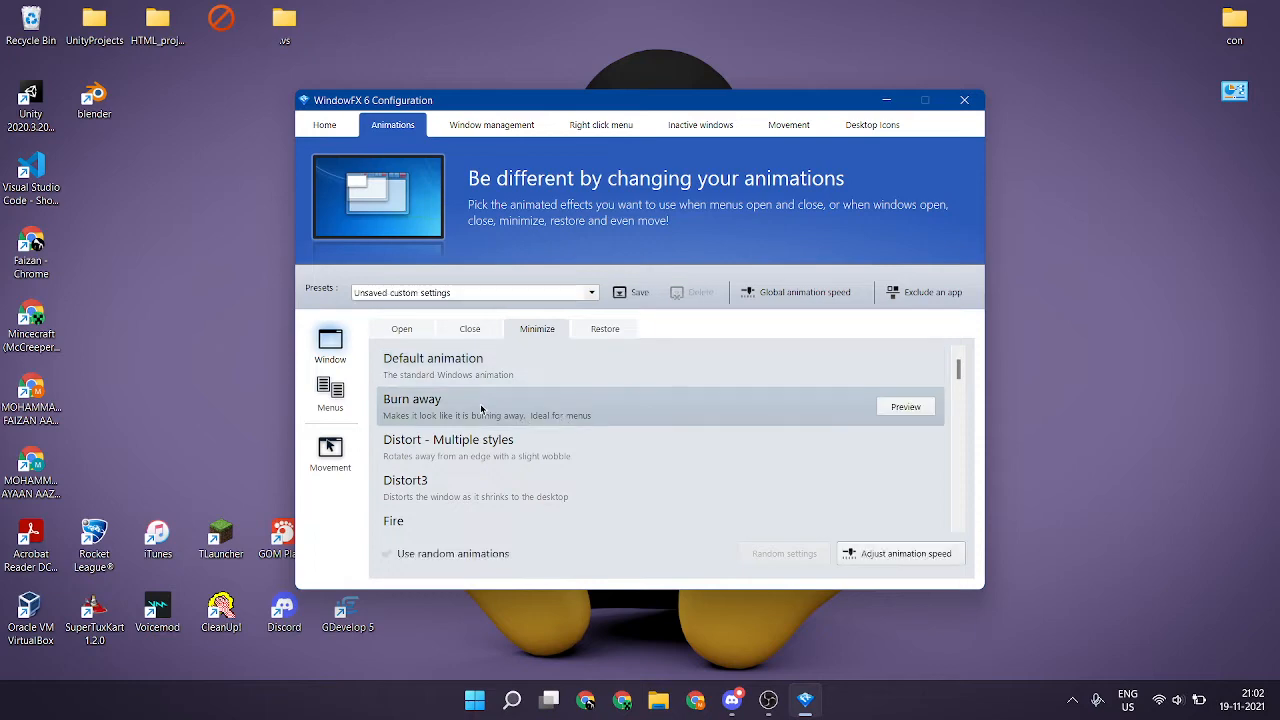
Try the Burn away, Distort - Multiple styles and Spin out effects for minimizing windows
click(908, 408)
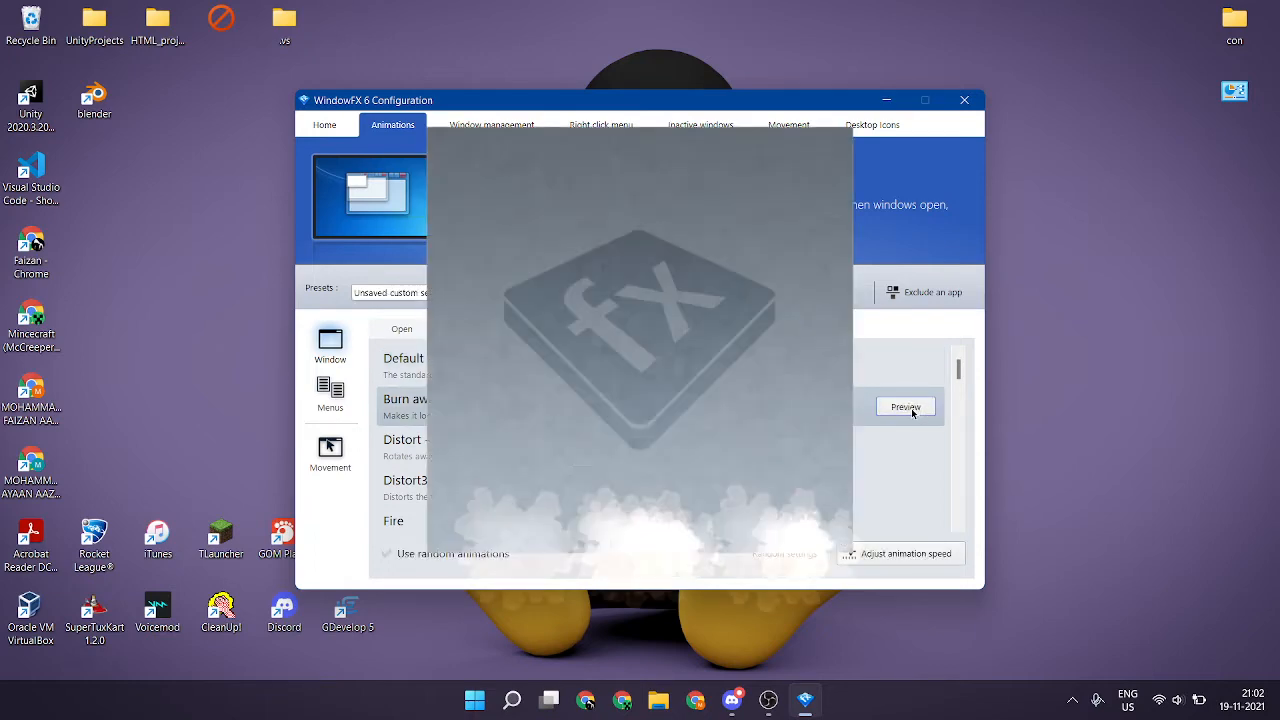
click(570, 440)
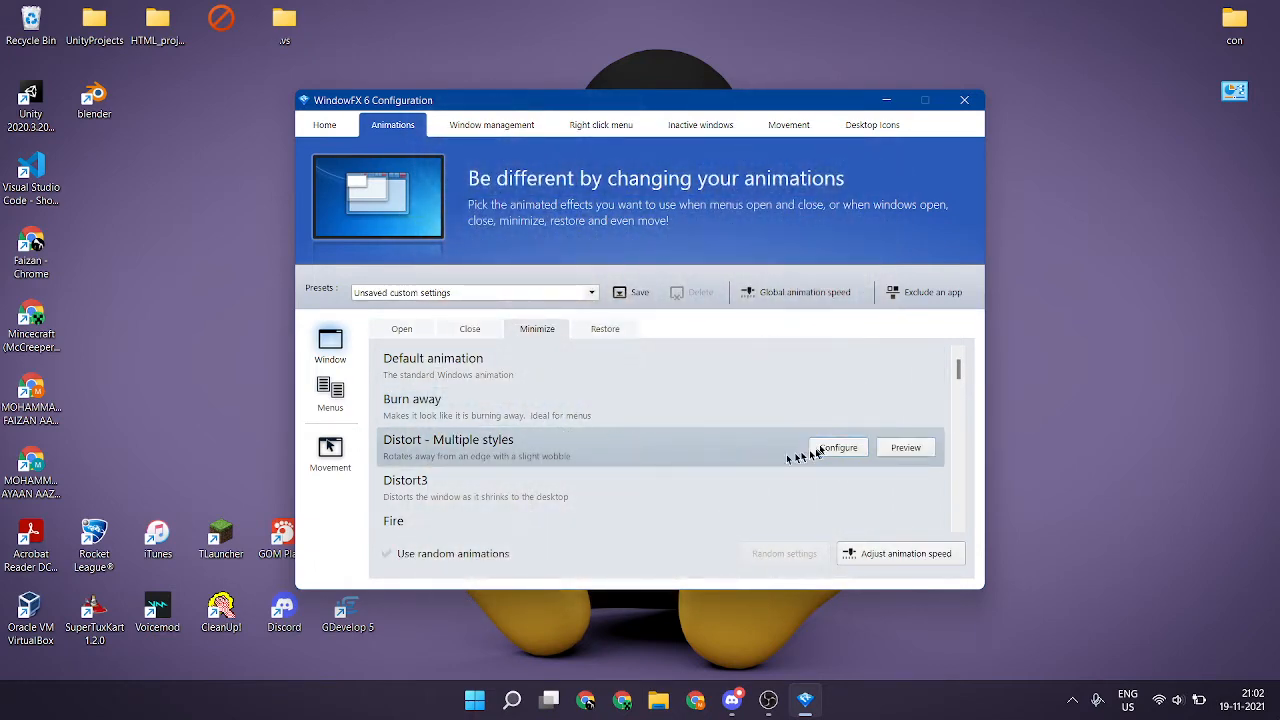
scroll(780, 452, down, 1)
scroll(709, 449, down, 2)
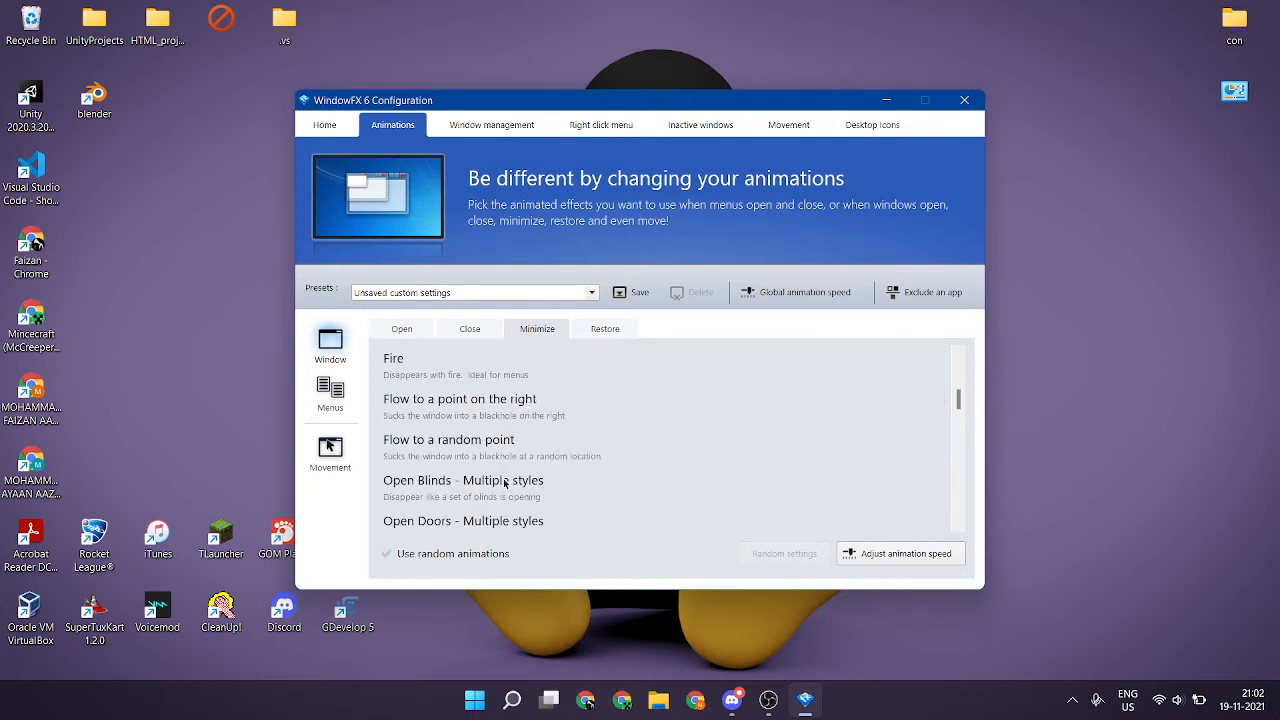
scroll(504, 470, down, 2)
scroll(504, 483, down, 2)
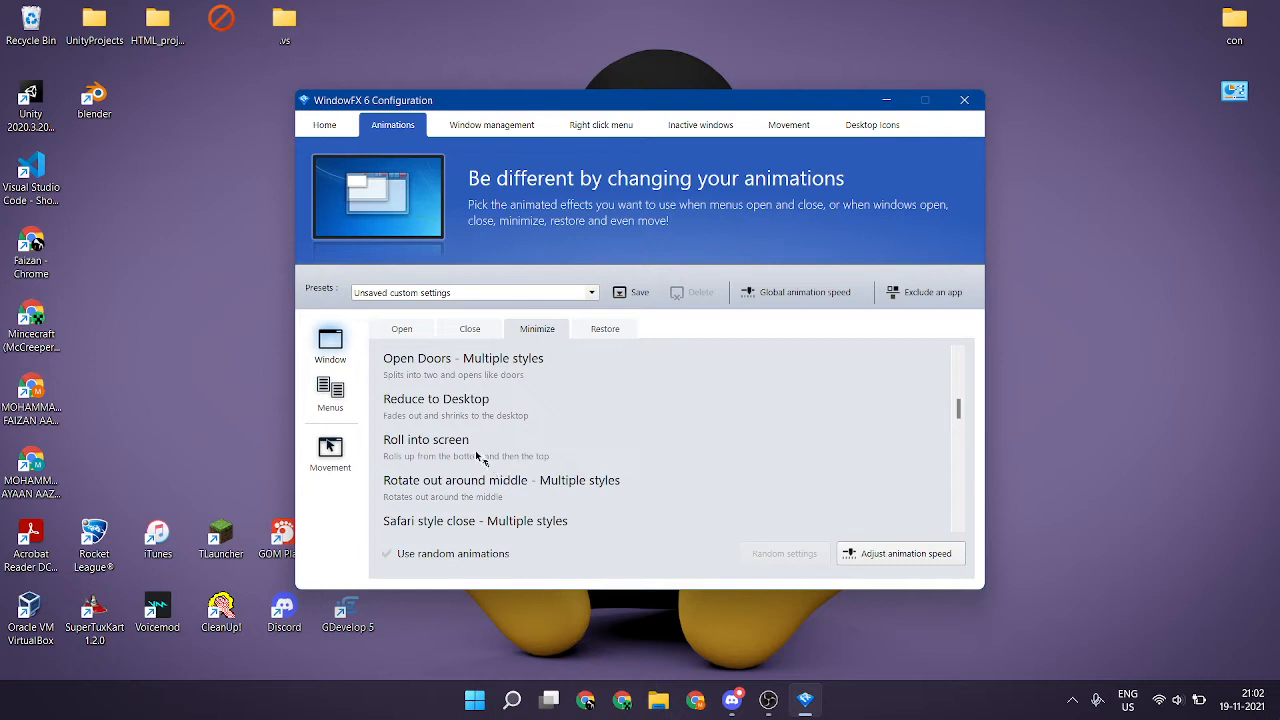
scroll(450, 462, down, 2)
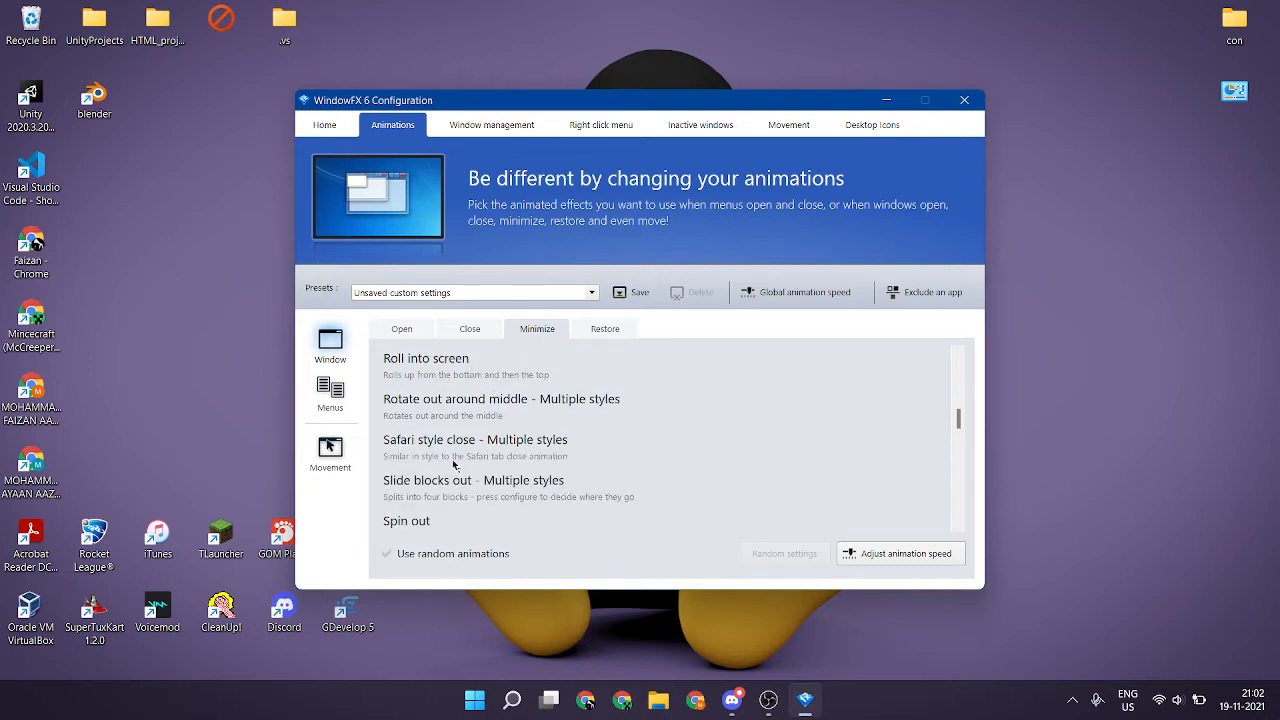
scroll(465, 467, down, 2)
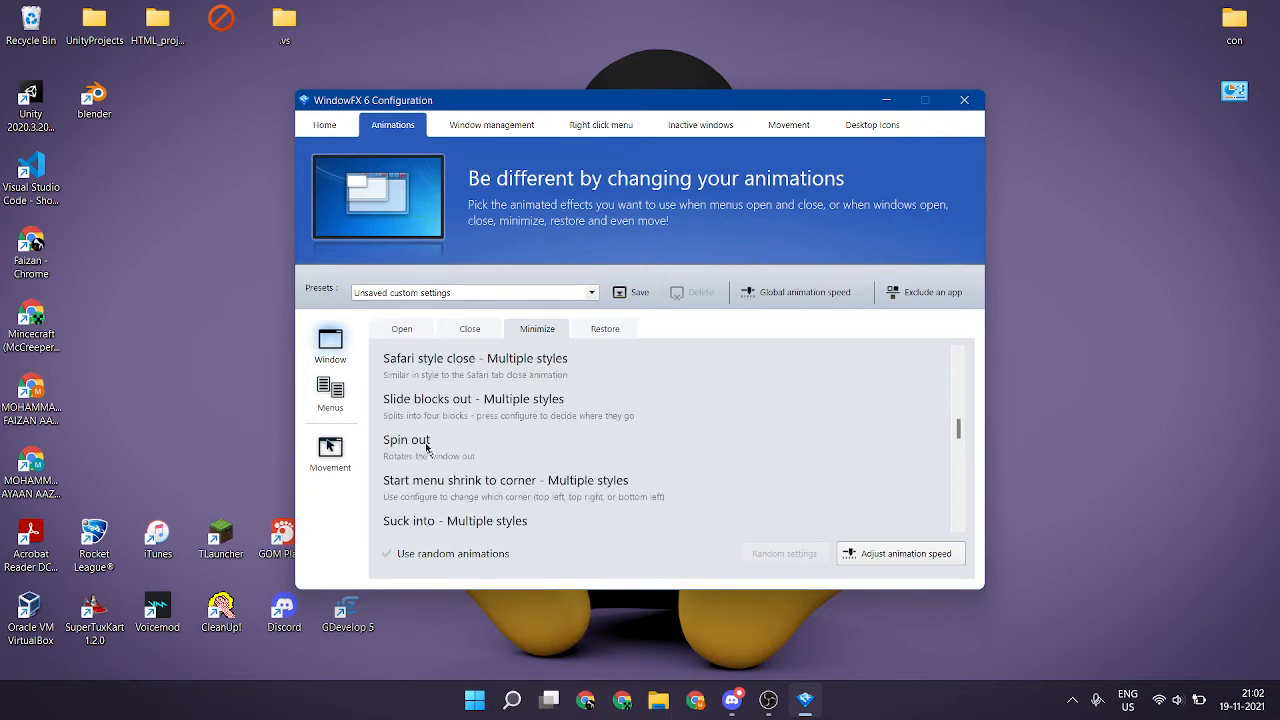
click(904, 447)
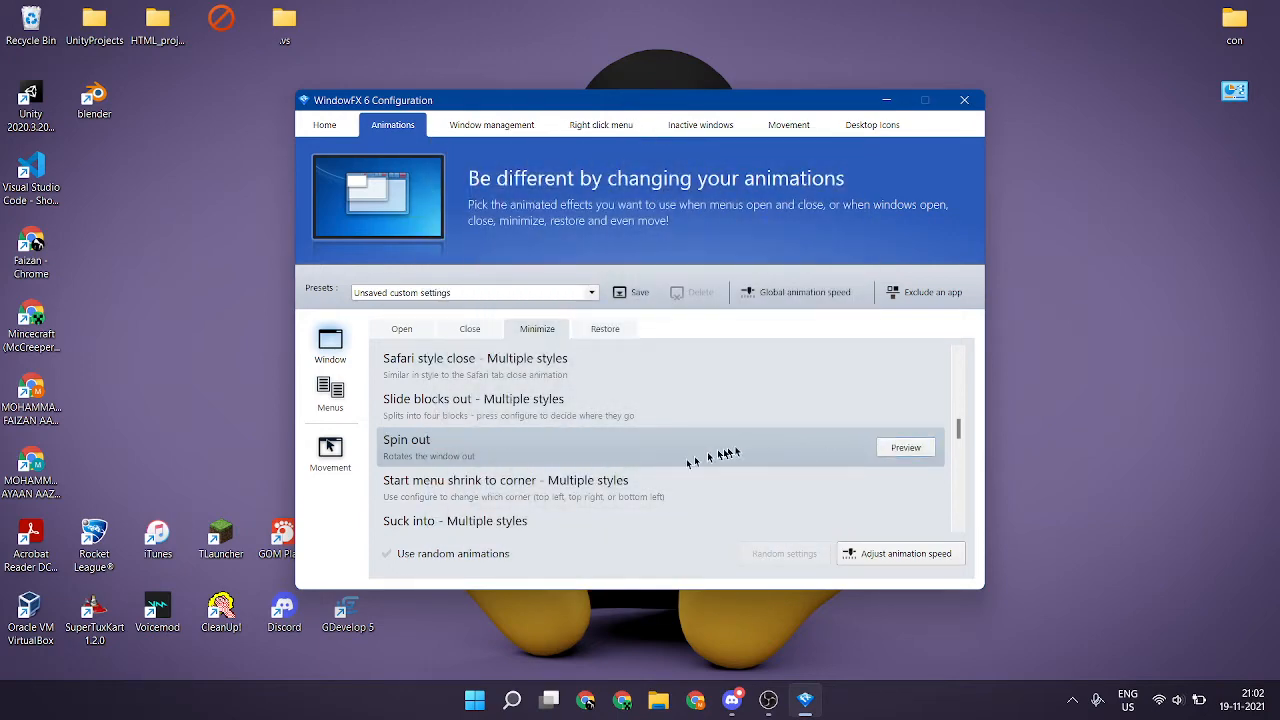
Set the window-minimizing animation to Twist away, preview it, and save the settings to the first-name preset
scroll(638, 472, down, 2)
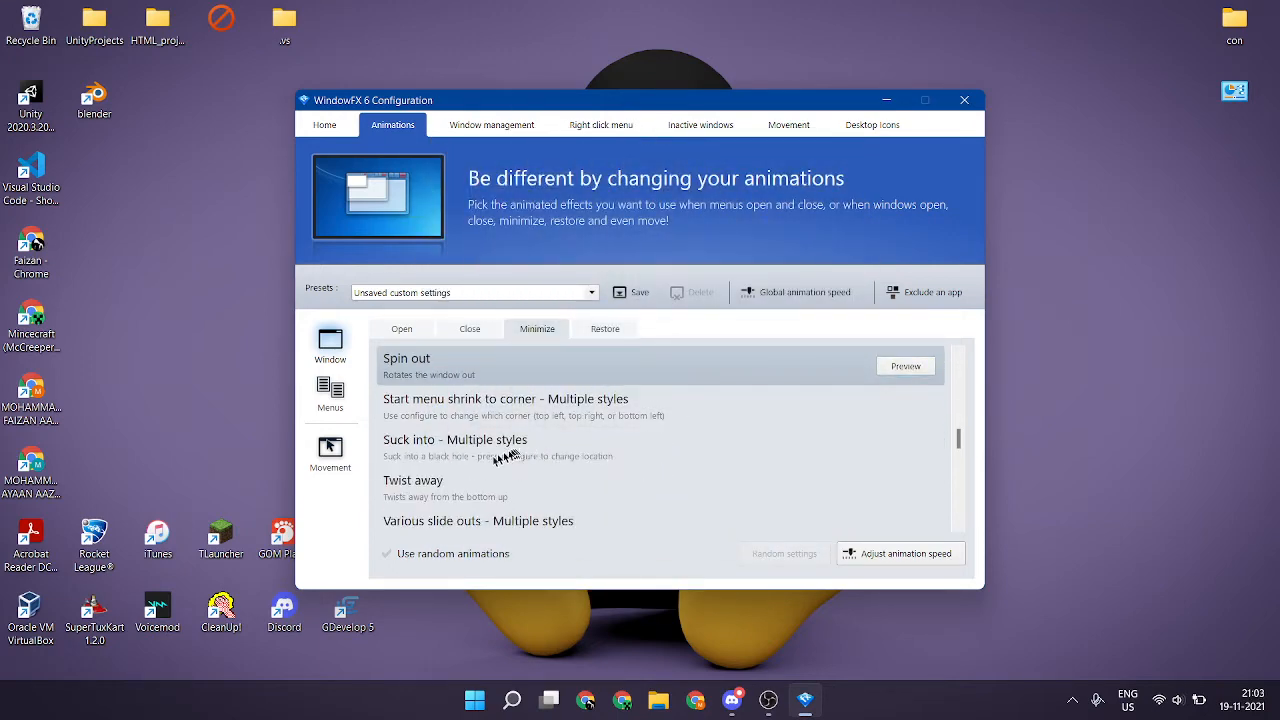
click(912, 490)
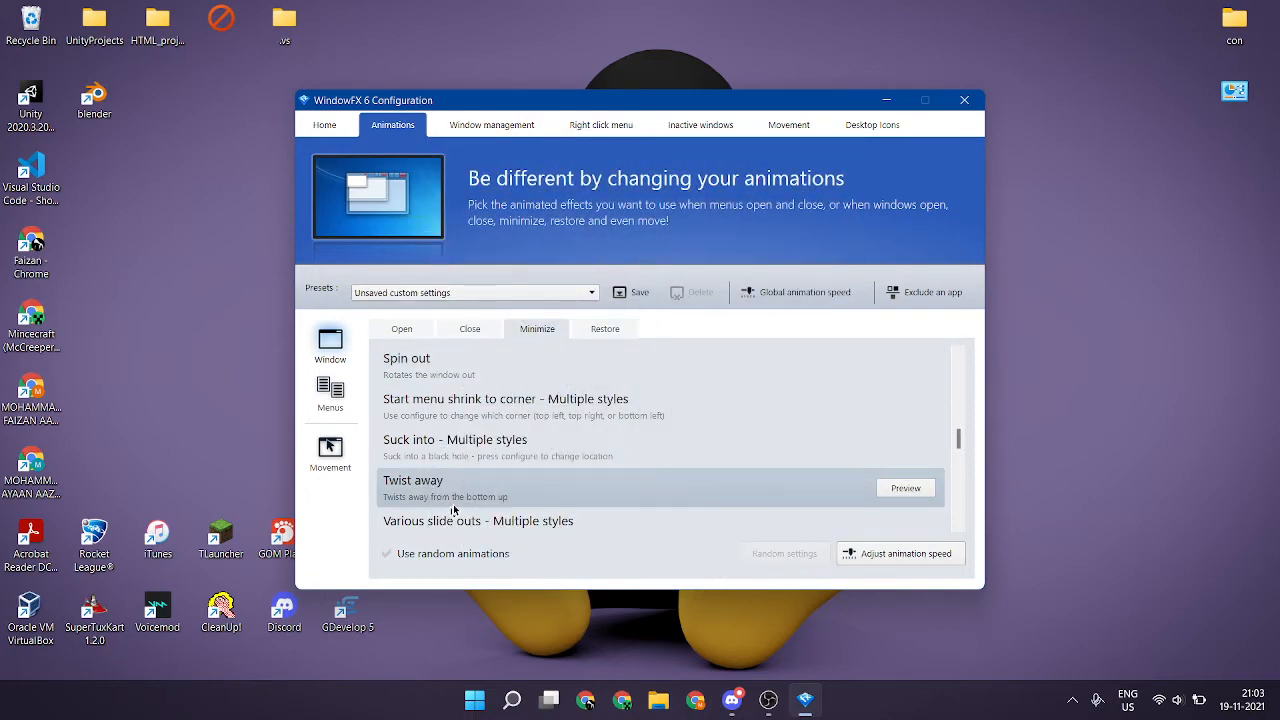
click(640, 293)
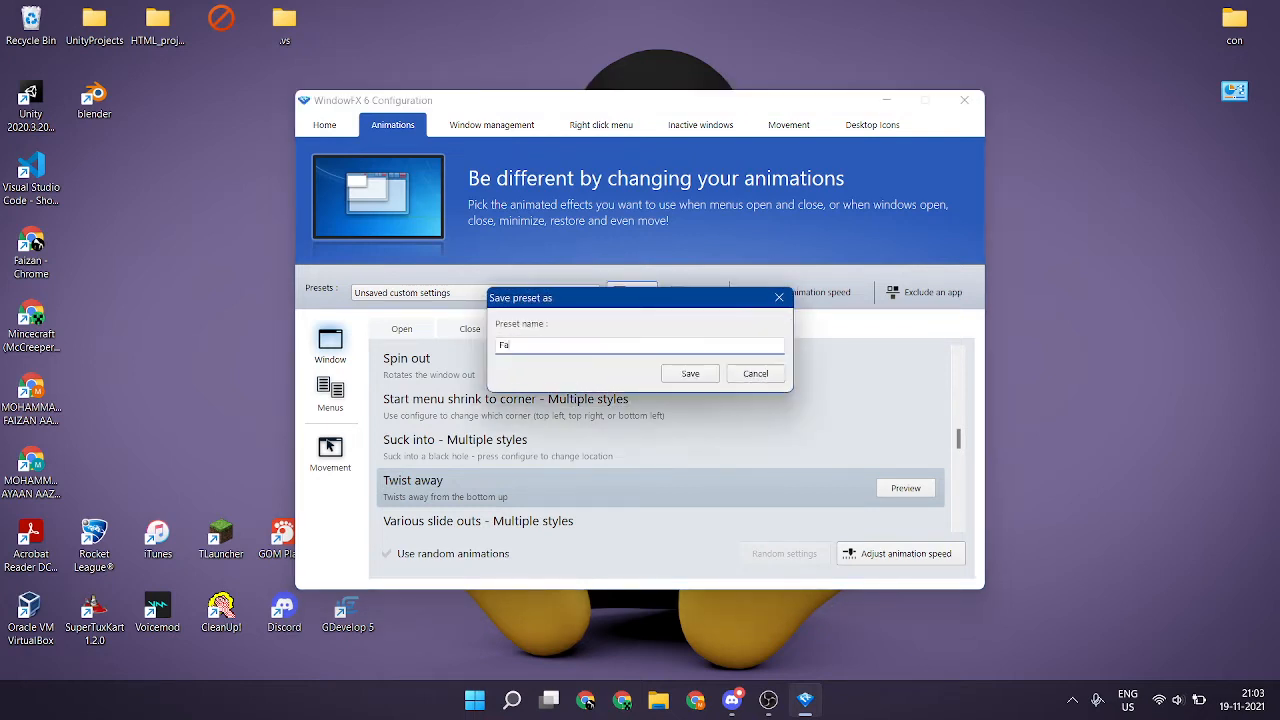
text(Faizan)
key(Return)
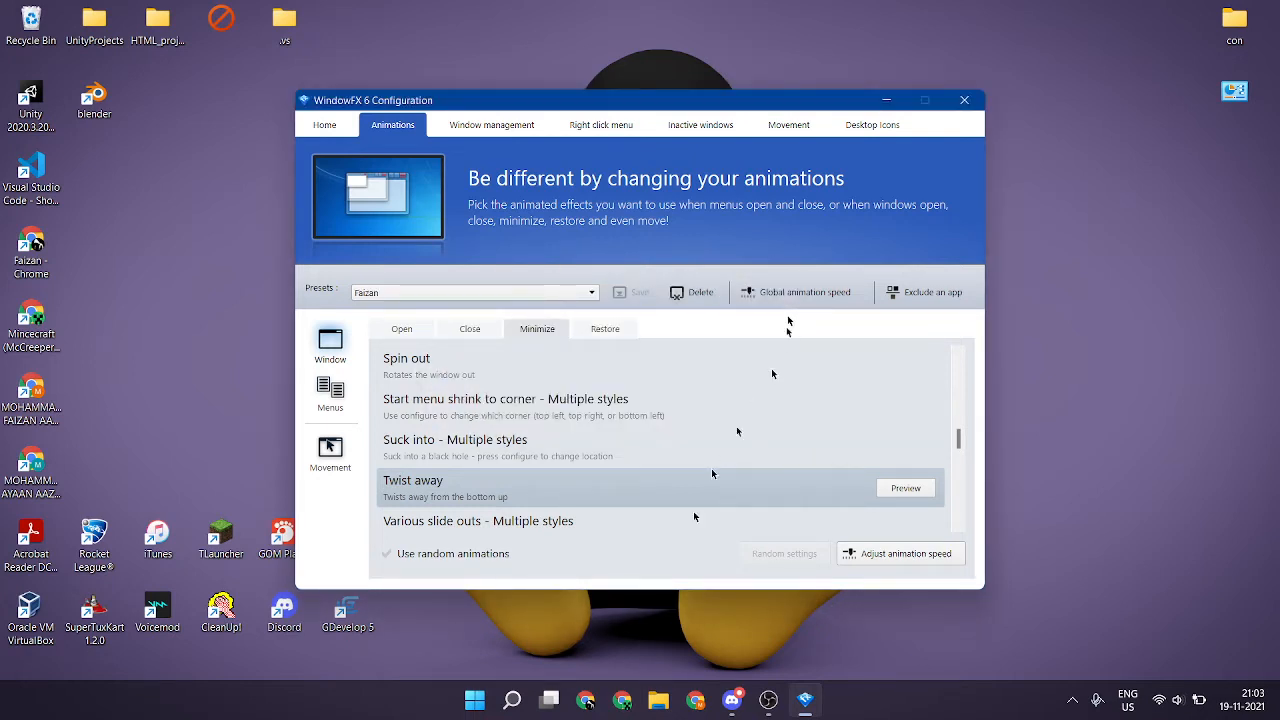
Open and close File Explorer, and minimize it once reopened, to test the saved animations
click(658, 702)
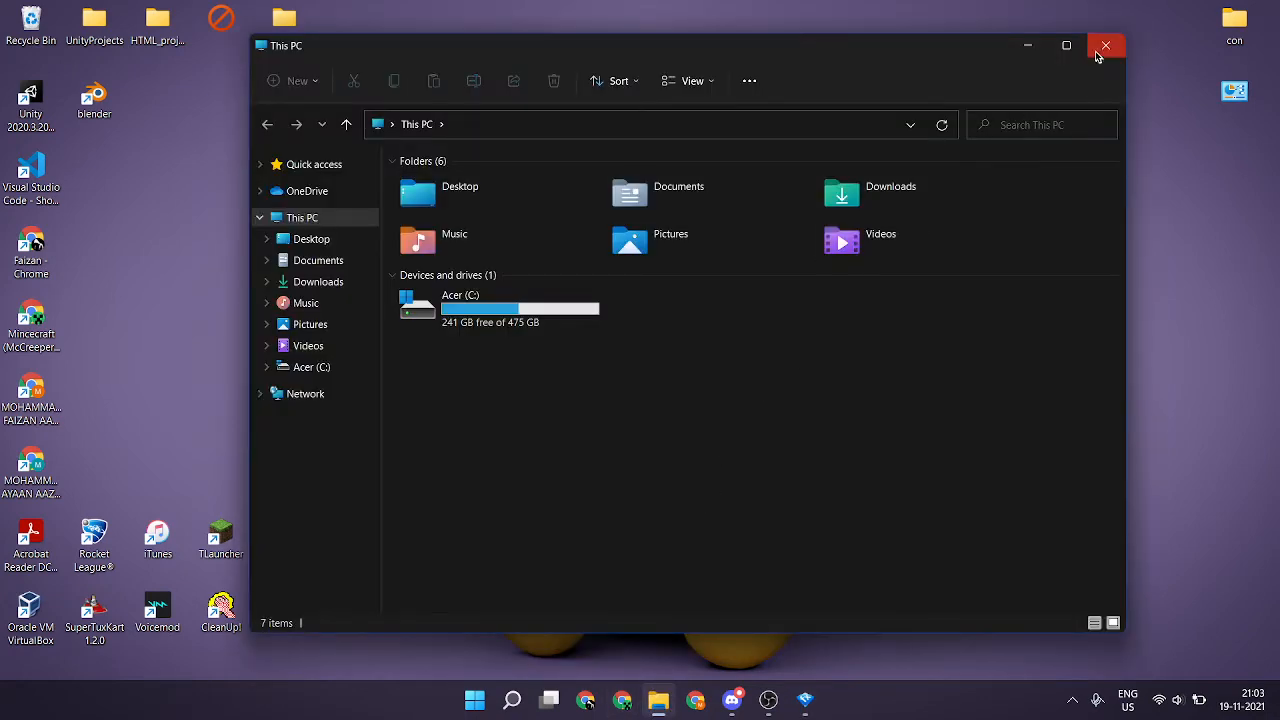
click(1097, 55)
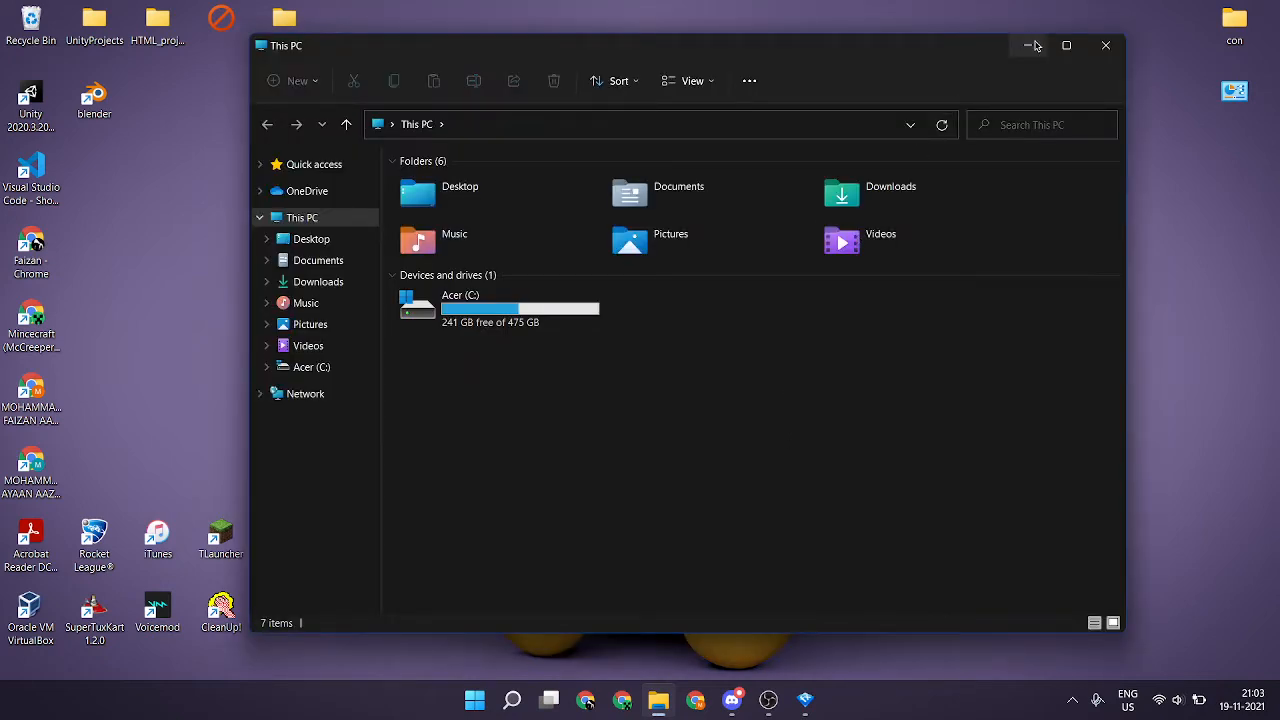
click(1033, 45)
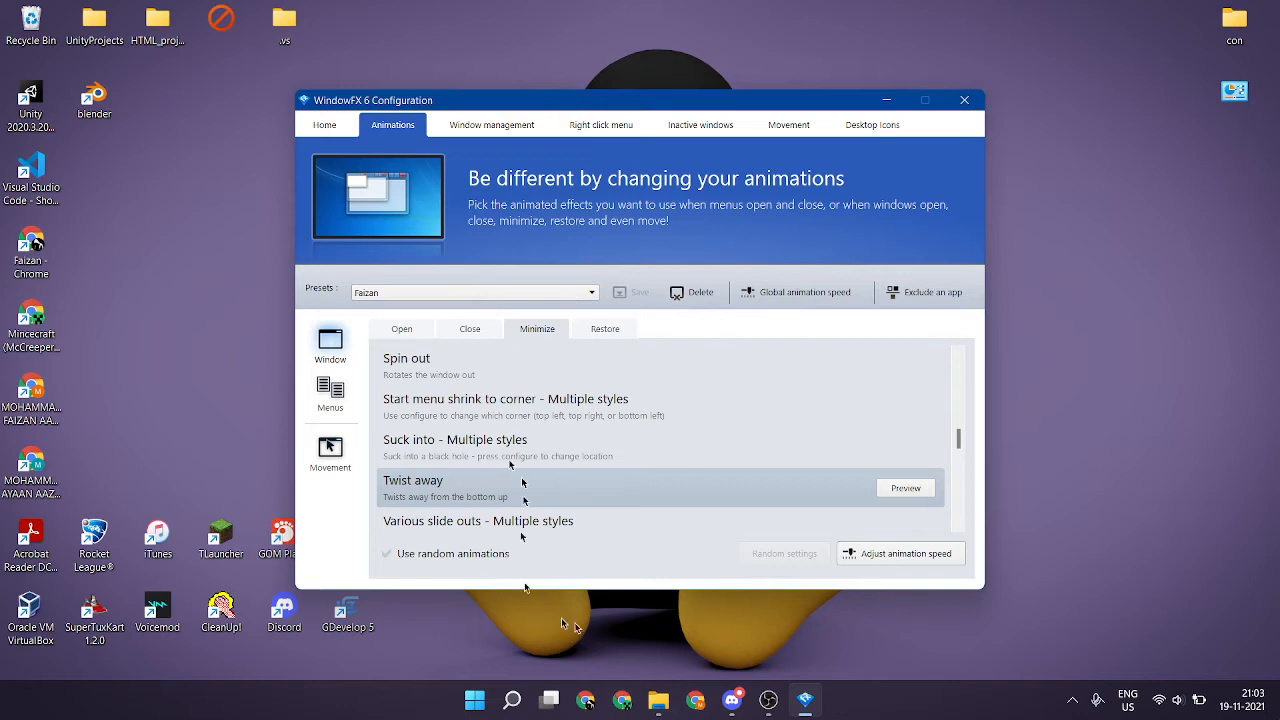
Set the window-restoring animation to Close Blinds - Multiple styles and preview the effect
click(605, 330)
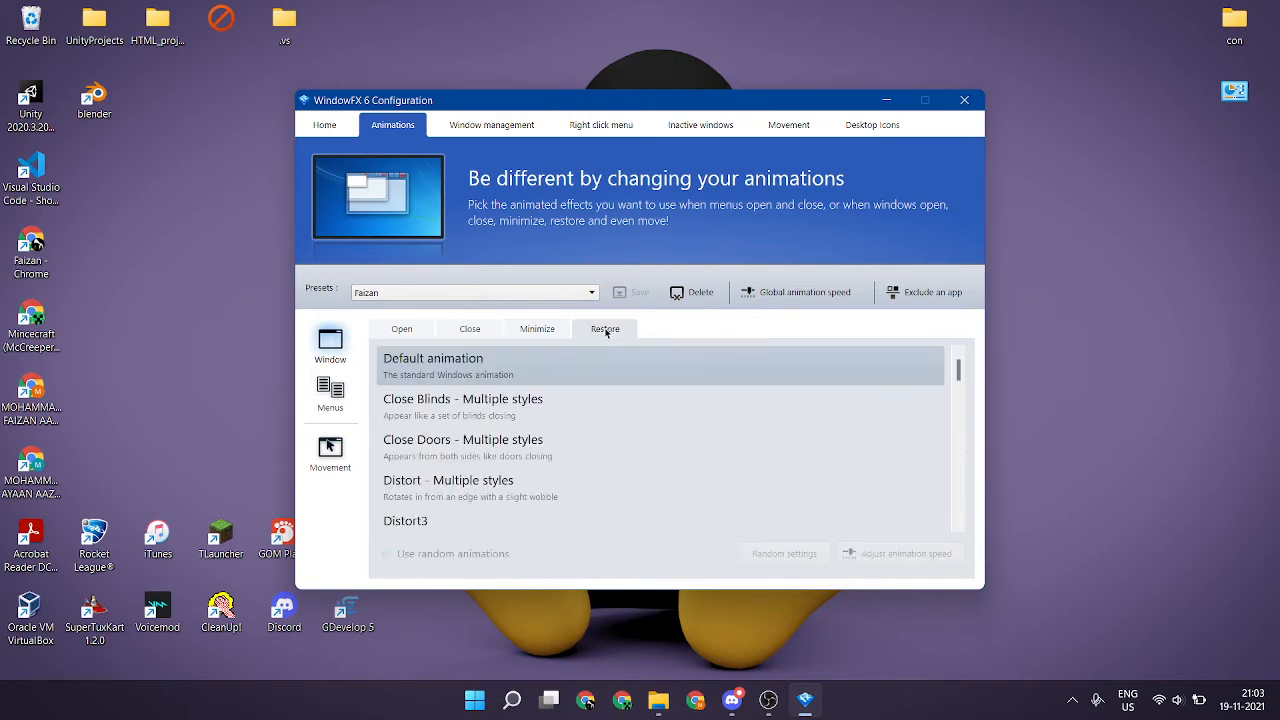
click(595, 398)
click(912, 410)
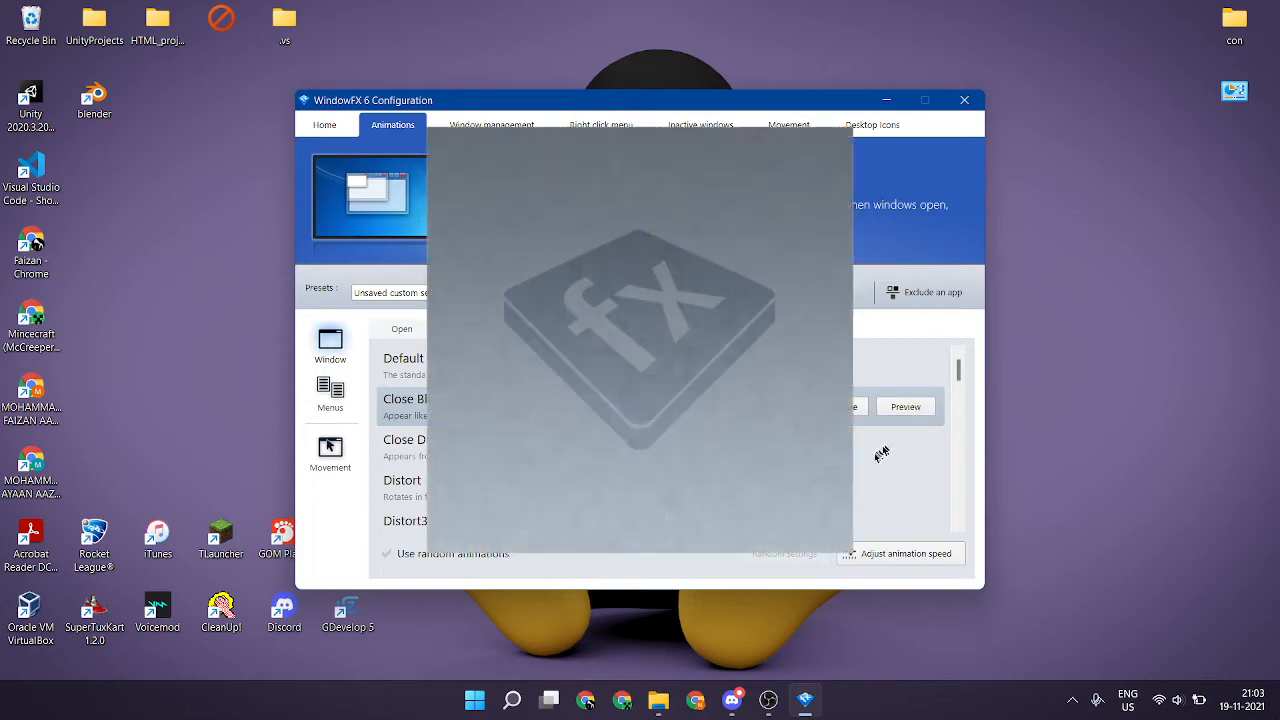
Restore and minimize File Explorer to check the restore effect, finishing by closing its window
mouse_move(652, 710)
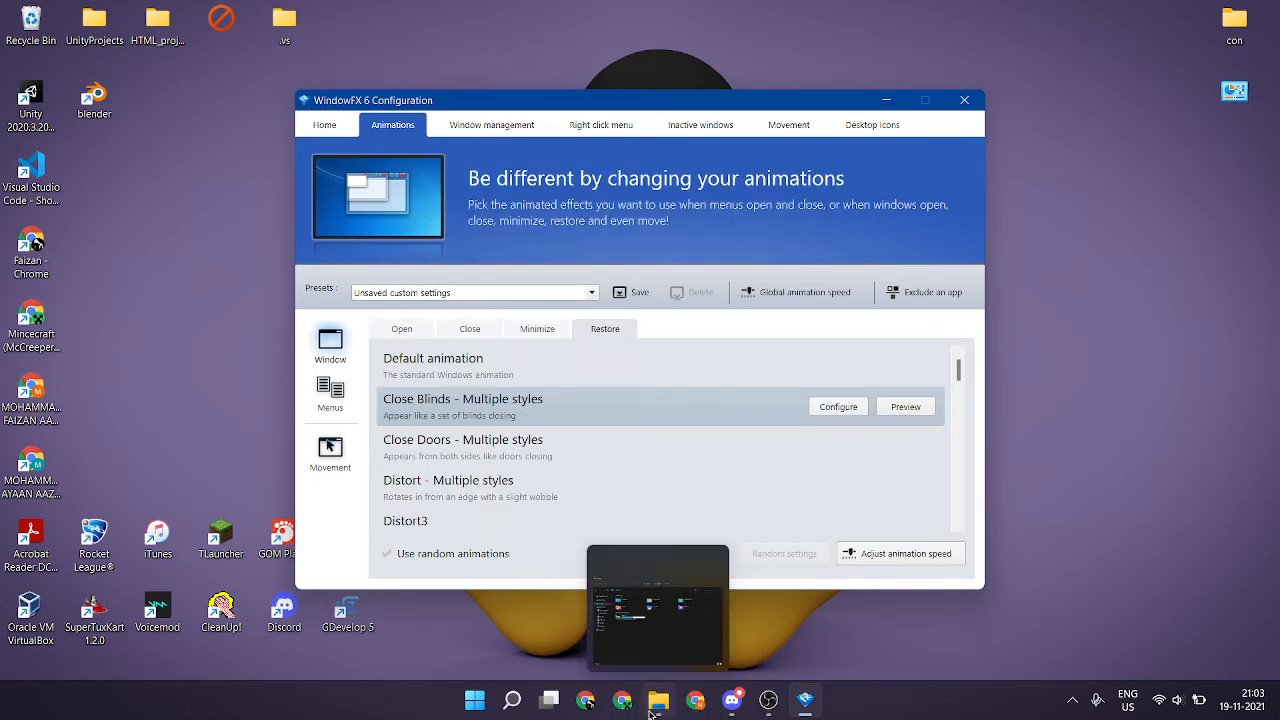
click(657, 700)
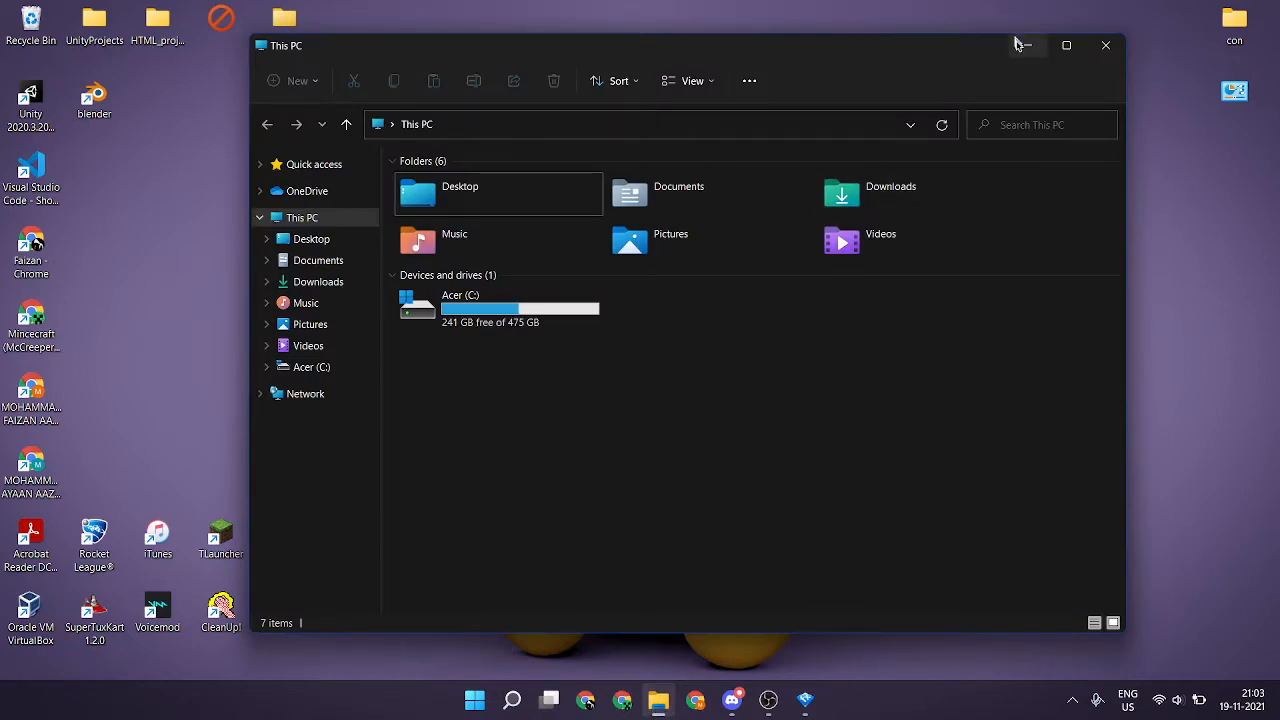
click(676, 699)
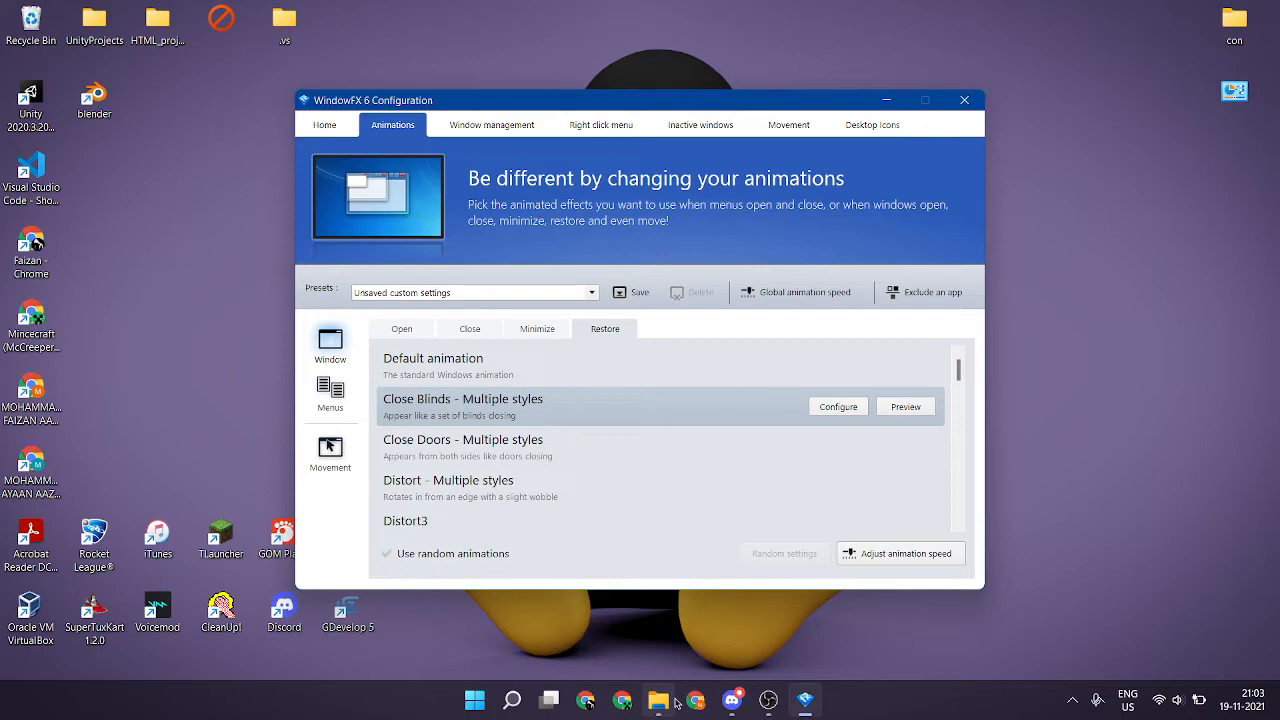
click(674, 702)
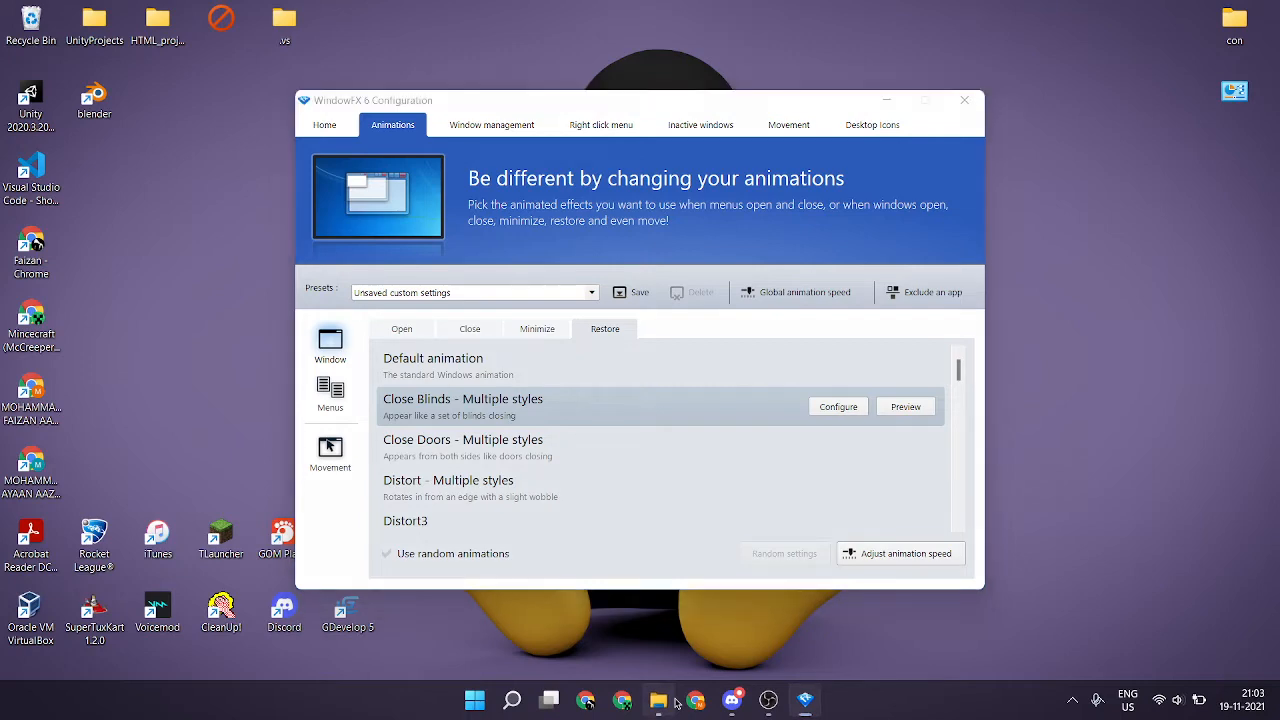
click(1105, 45)
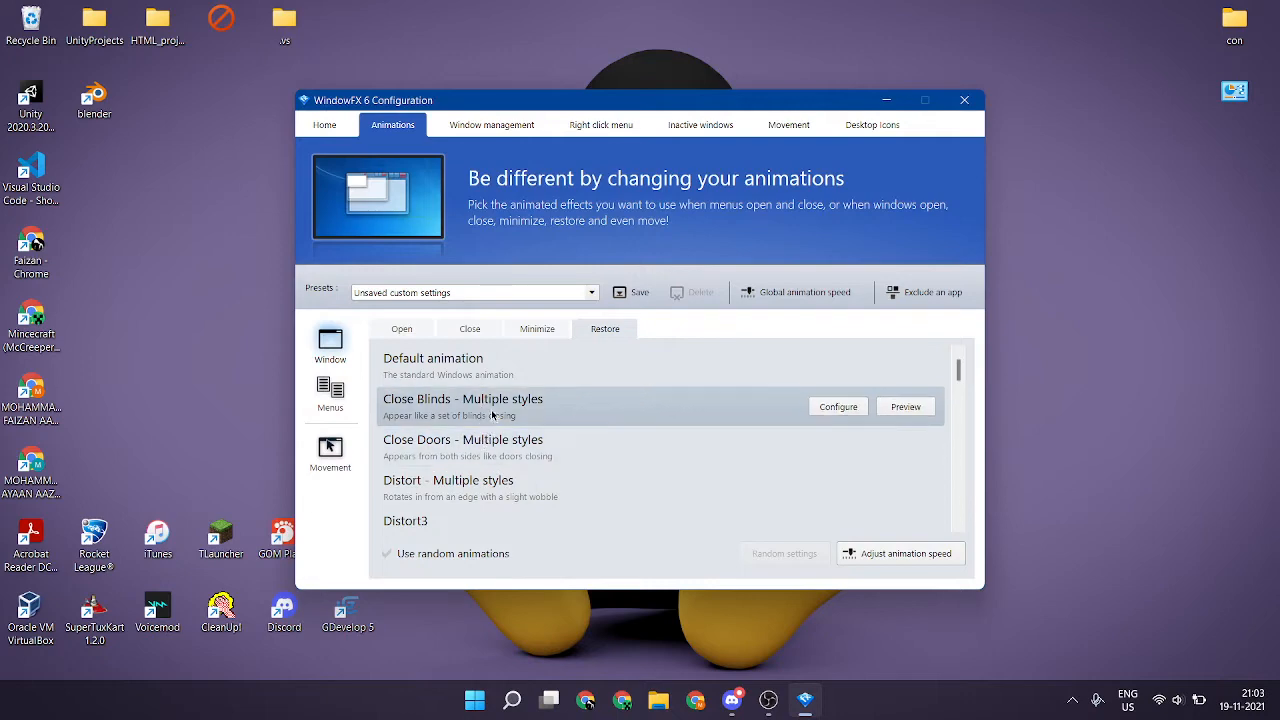
Preview Close Blinds again and retest it by opening, minimizing, restoring and closing File Explorer
click(908, 410)
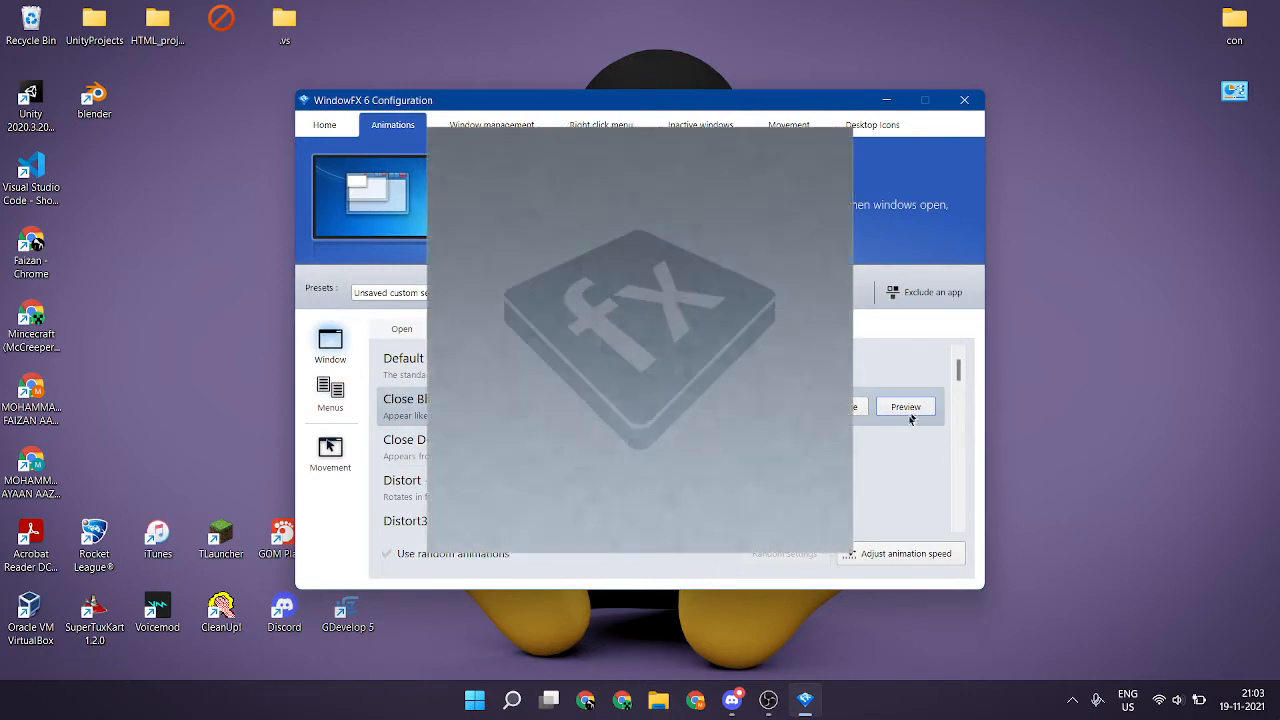
click(665, 705)
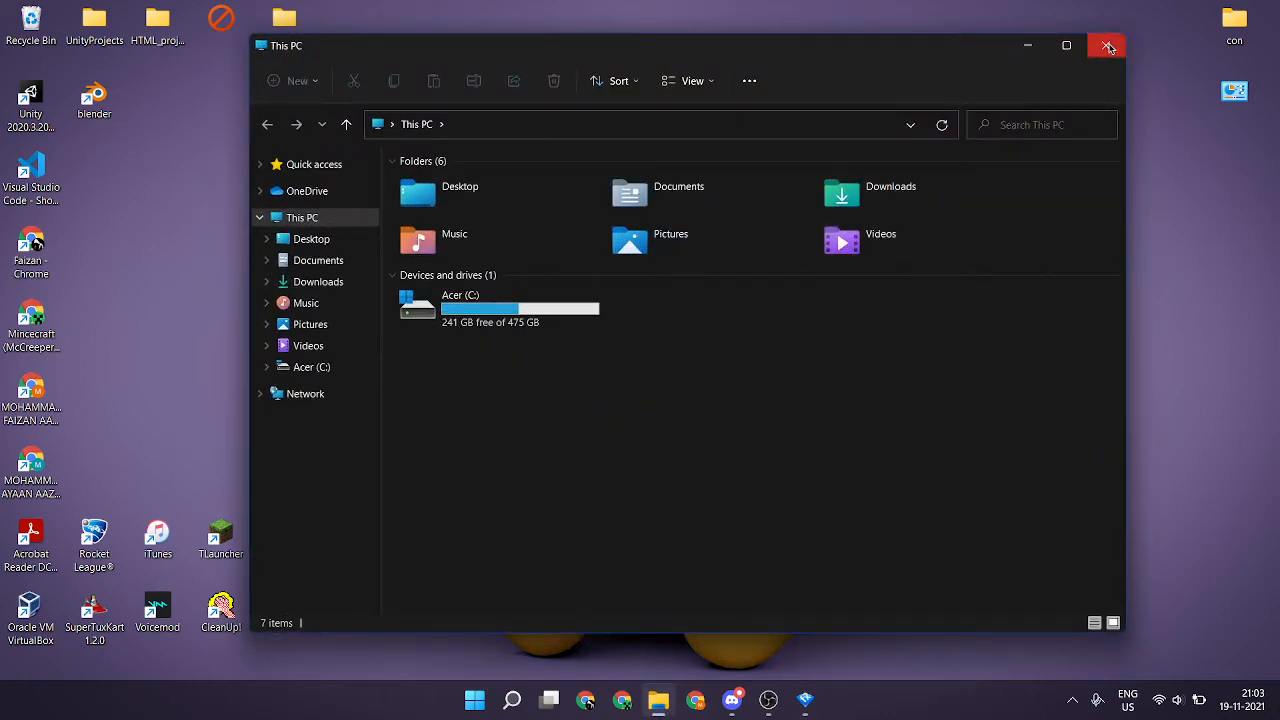
click(1025, 46)
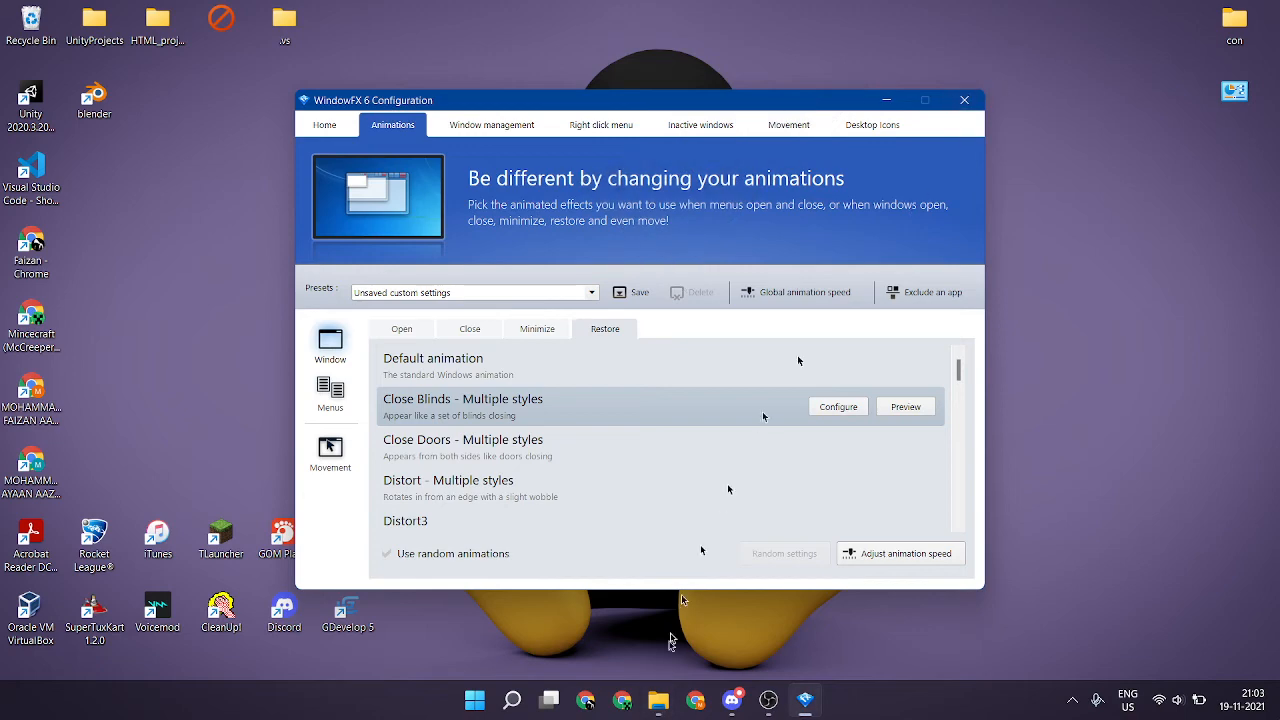
click(652, 705)
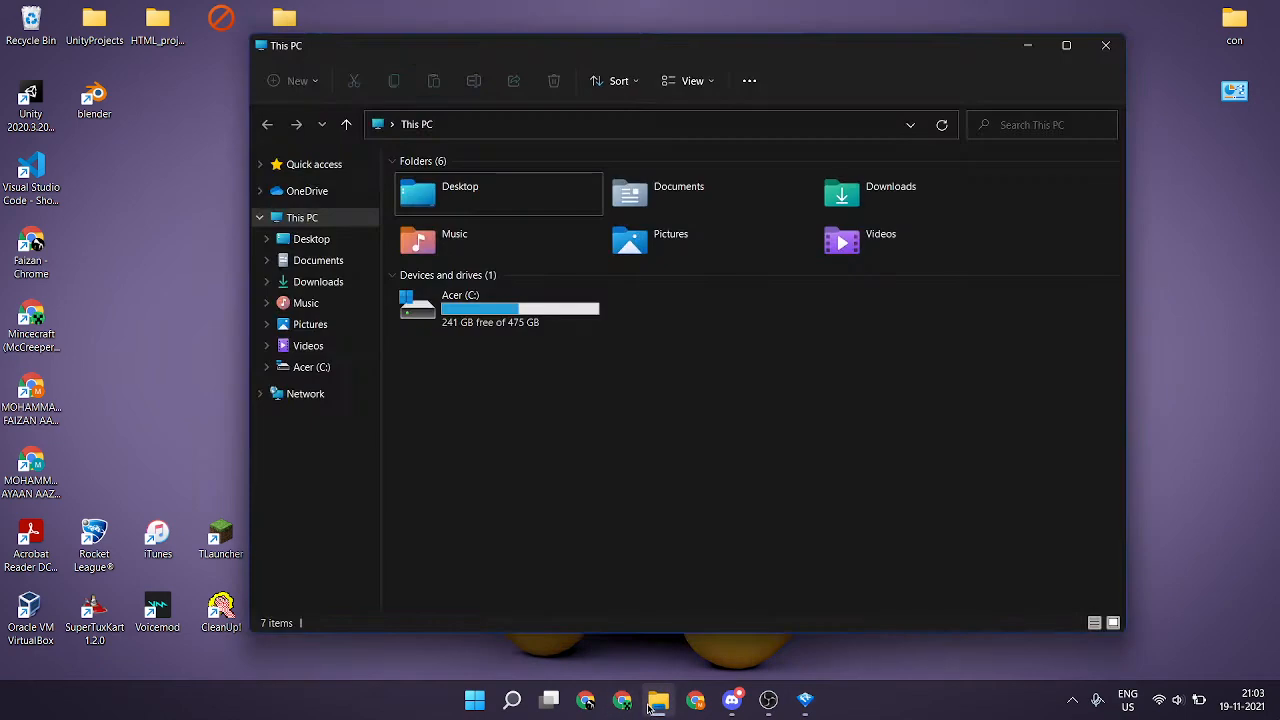
click(1105, 45)
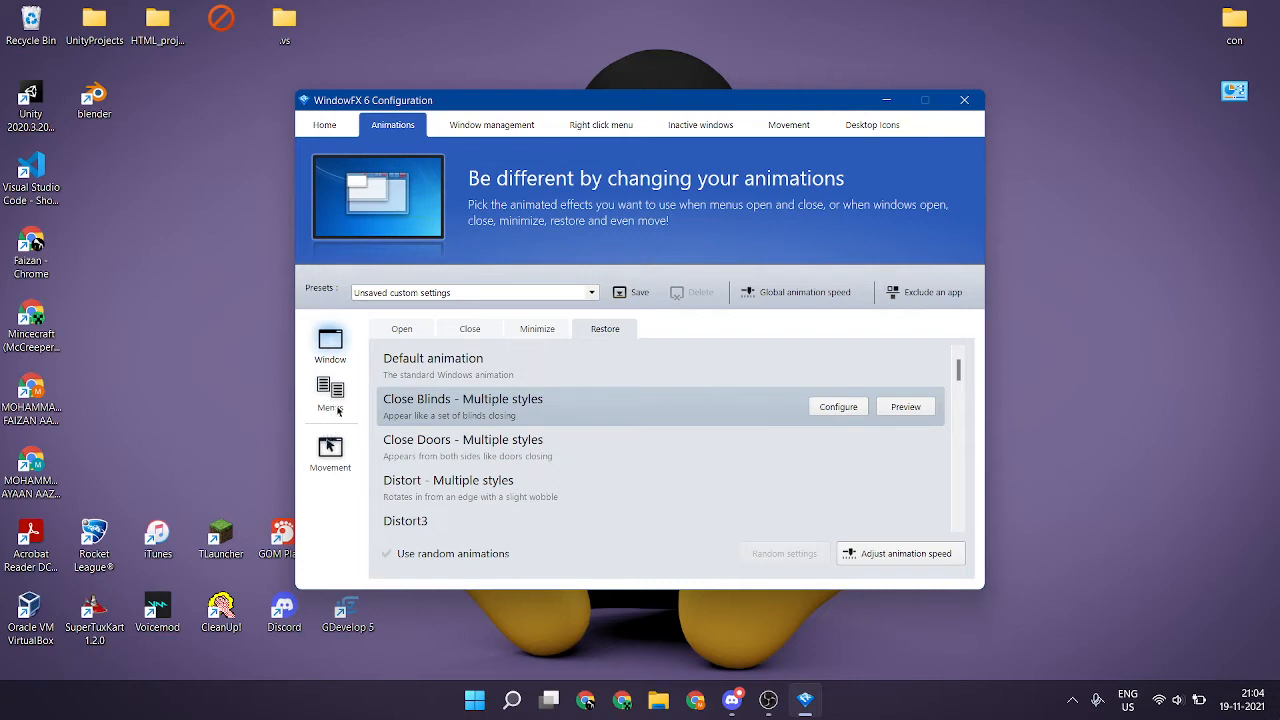
Save the Close Blinds restore effect to the first-name preset and switch to the menu animation settings
click(632, 292)
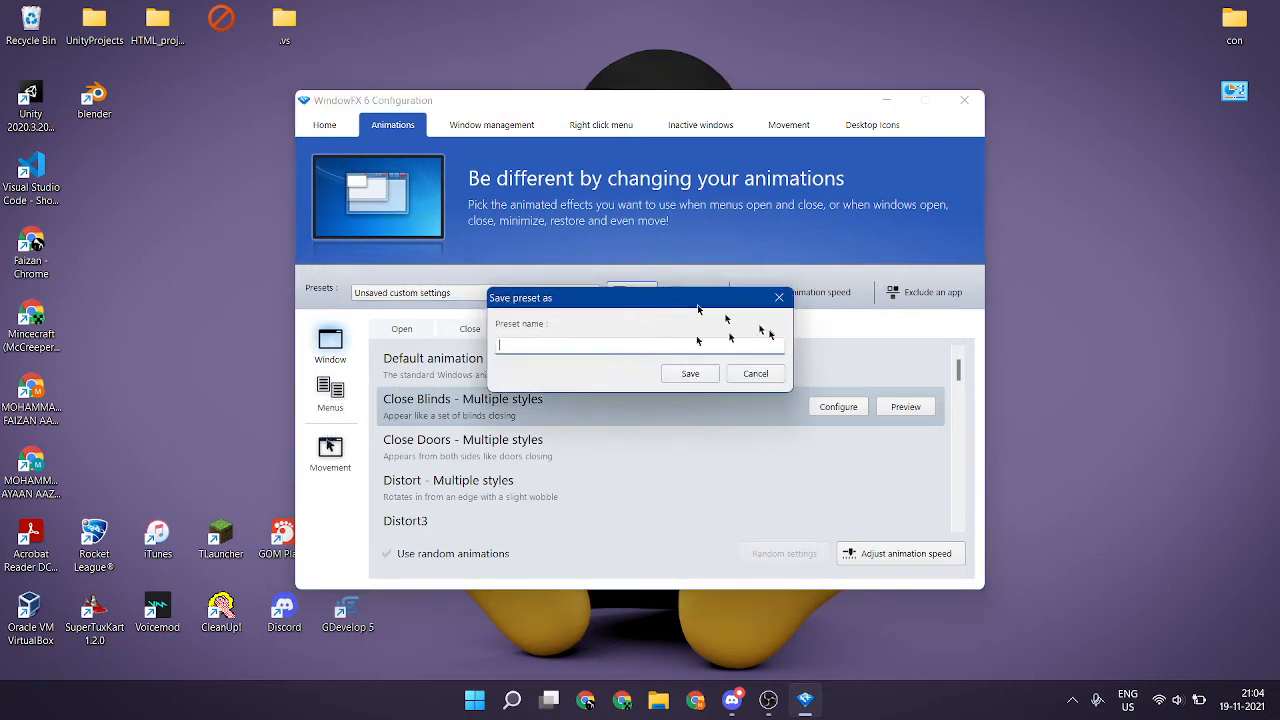
key(Return)
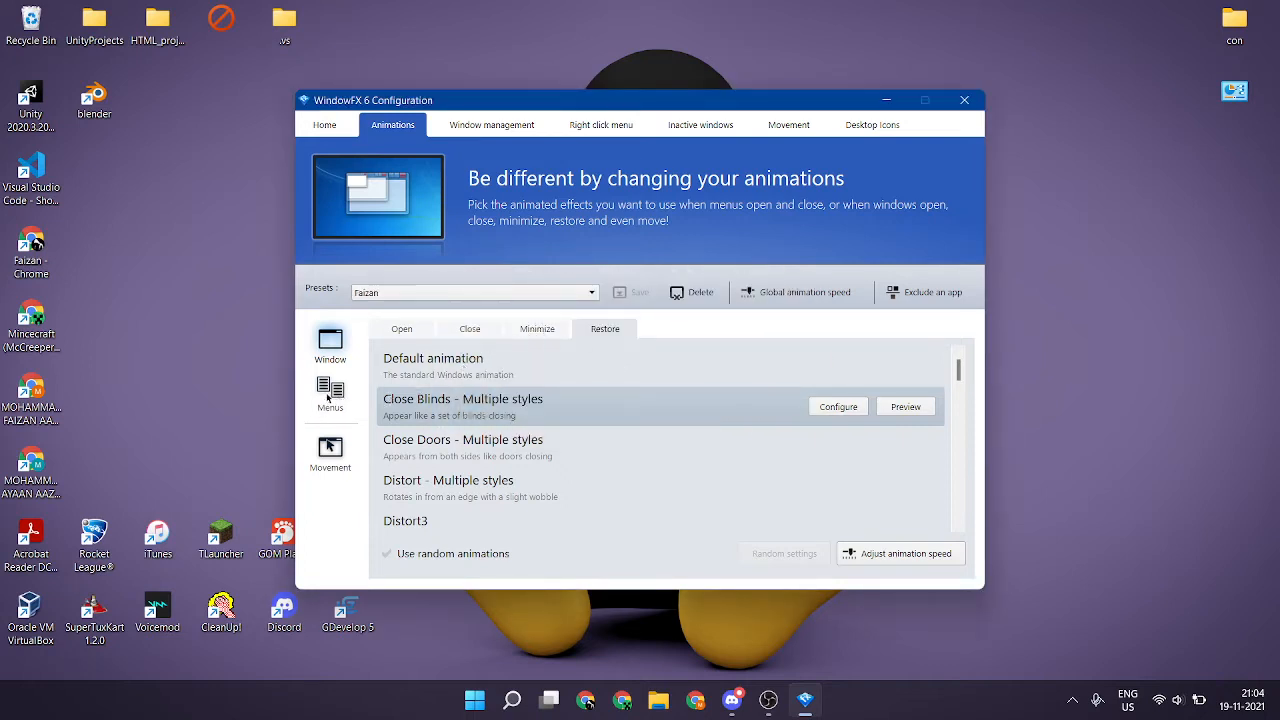
click(329, 395)
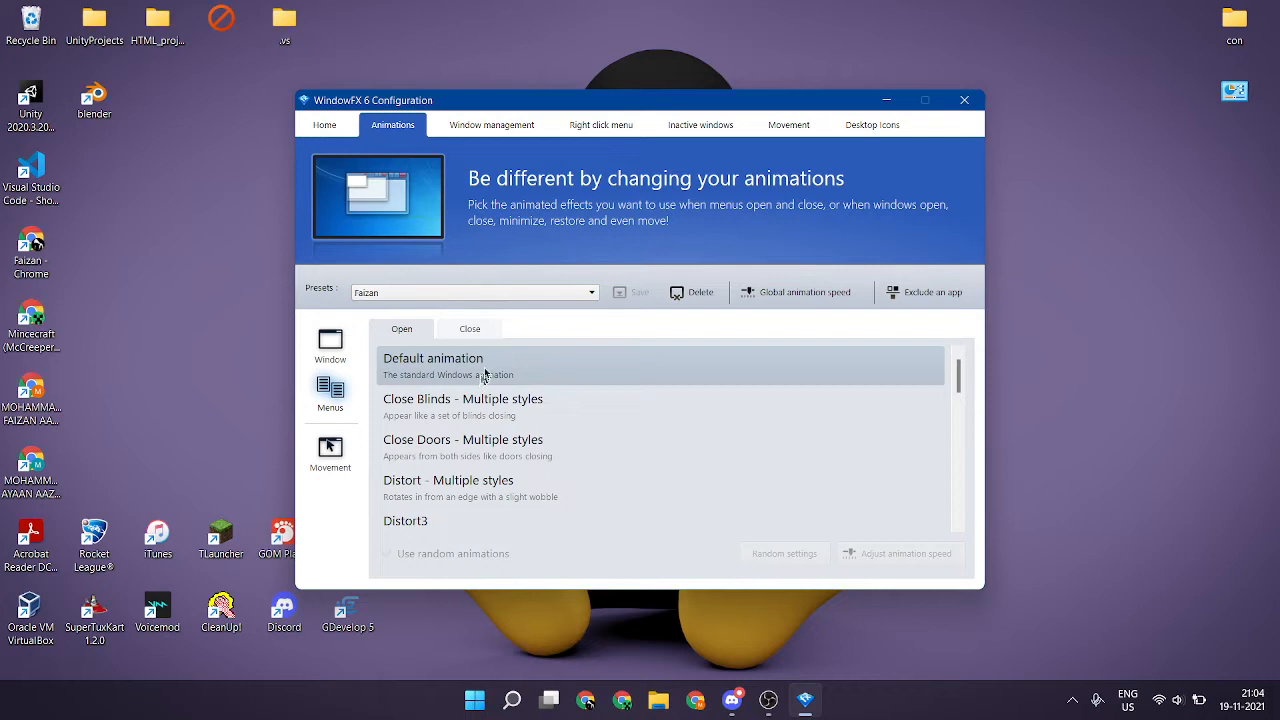
Examine the list of available animation presets while keeping the first-name preset selected
click(437, 291)
click(437, 291)
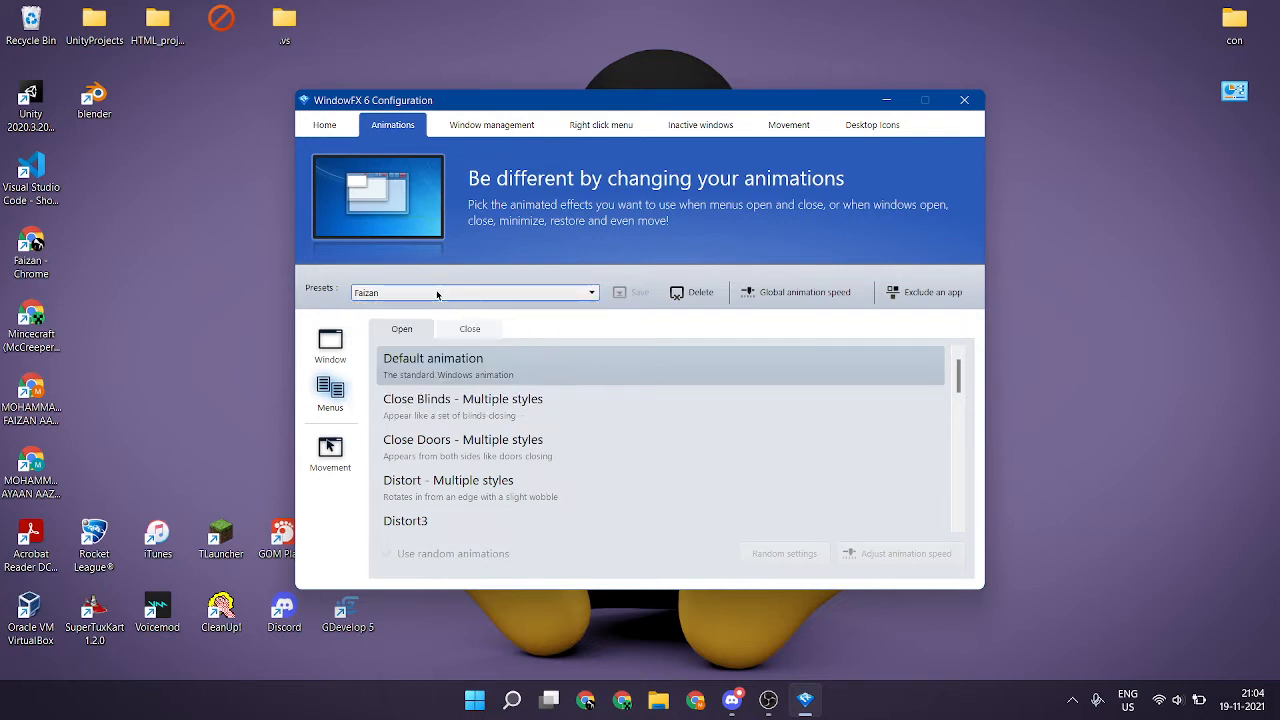
click(437, 292)
click(437, 291)
click(437, 291)
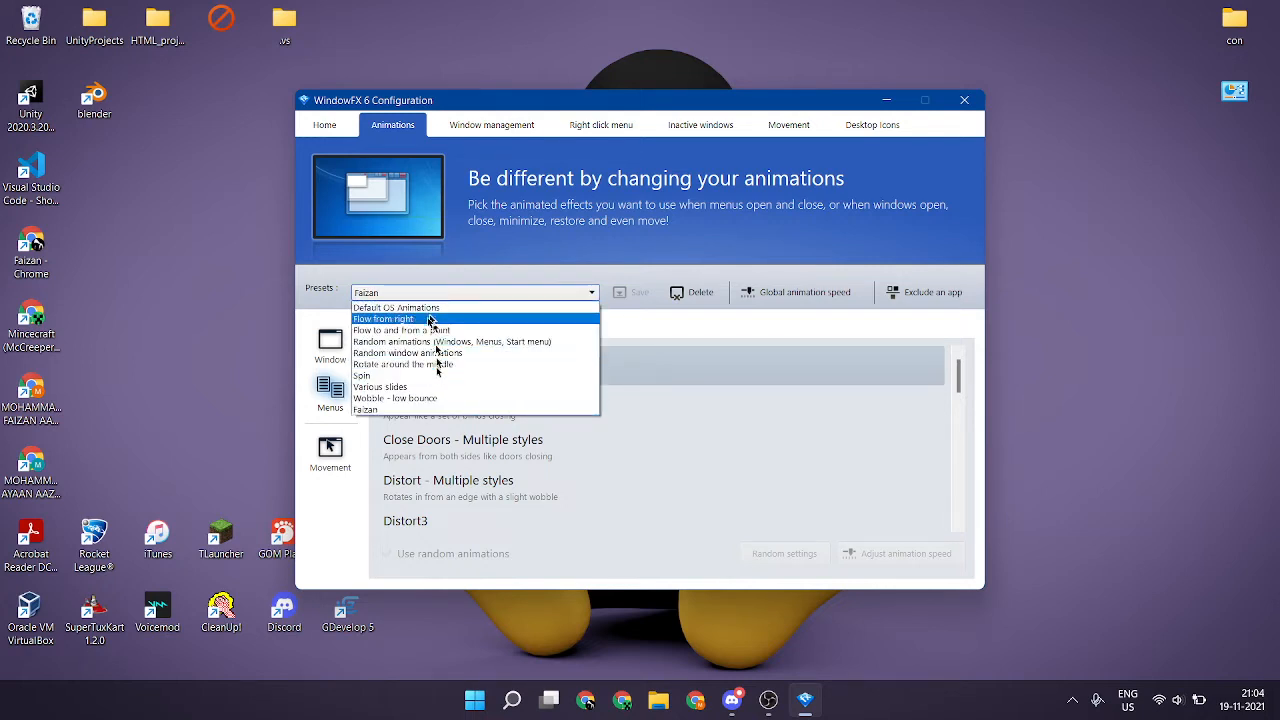
click(686, 318)
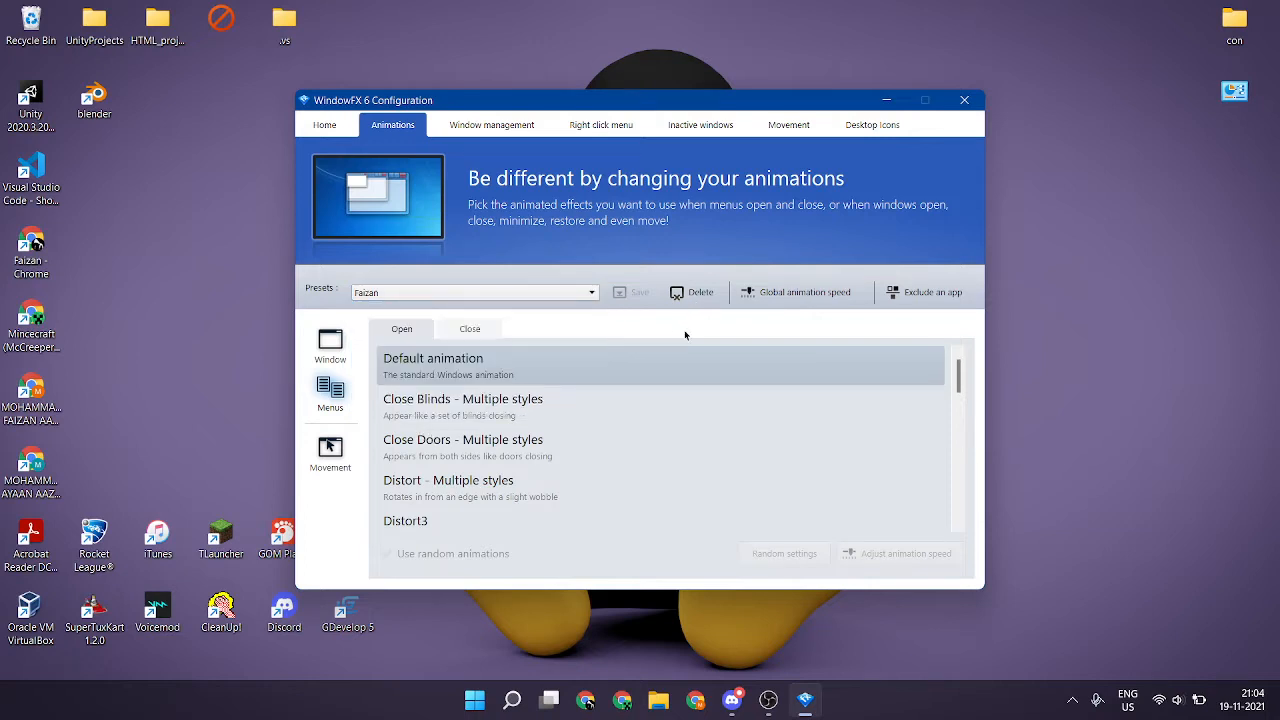
click(457, 290)
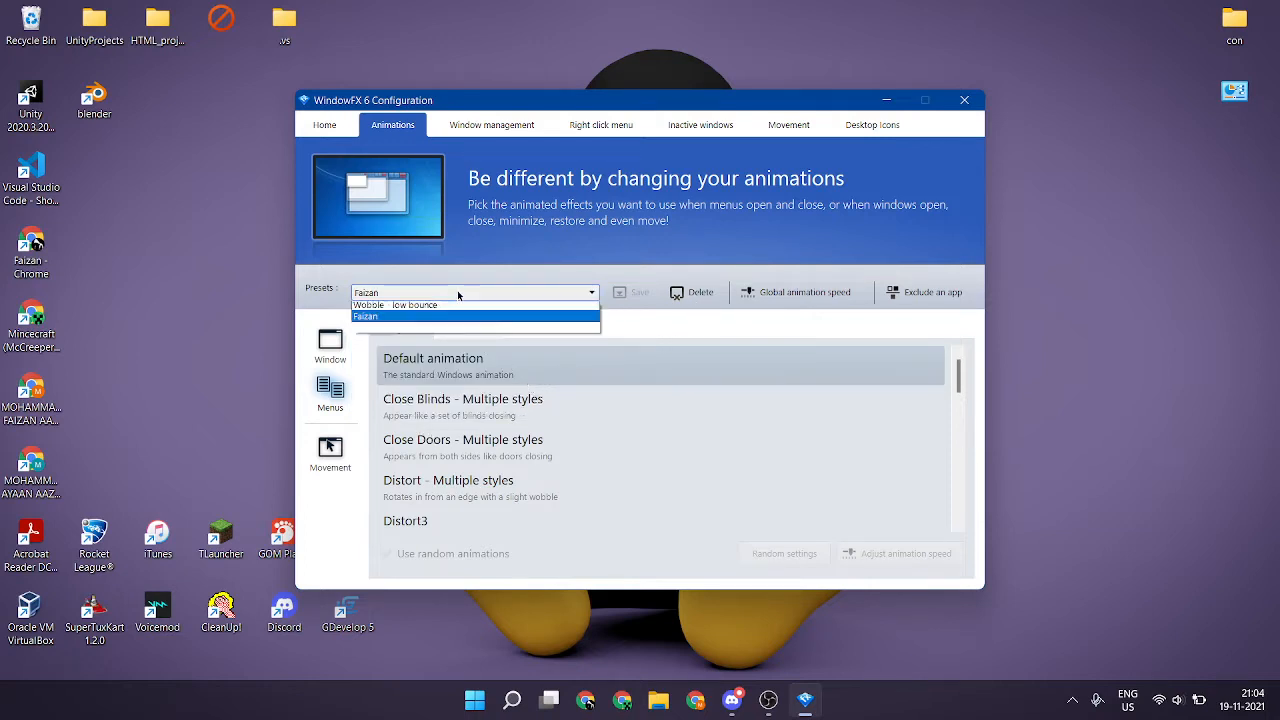
click(457, 290)
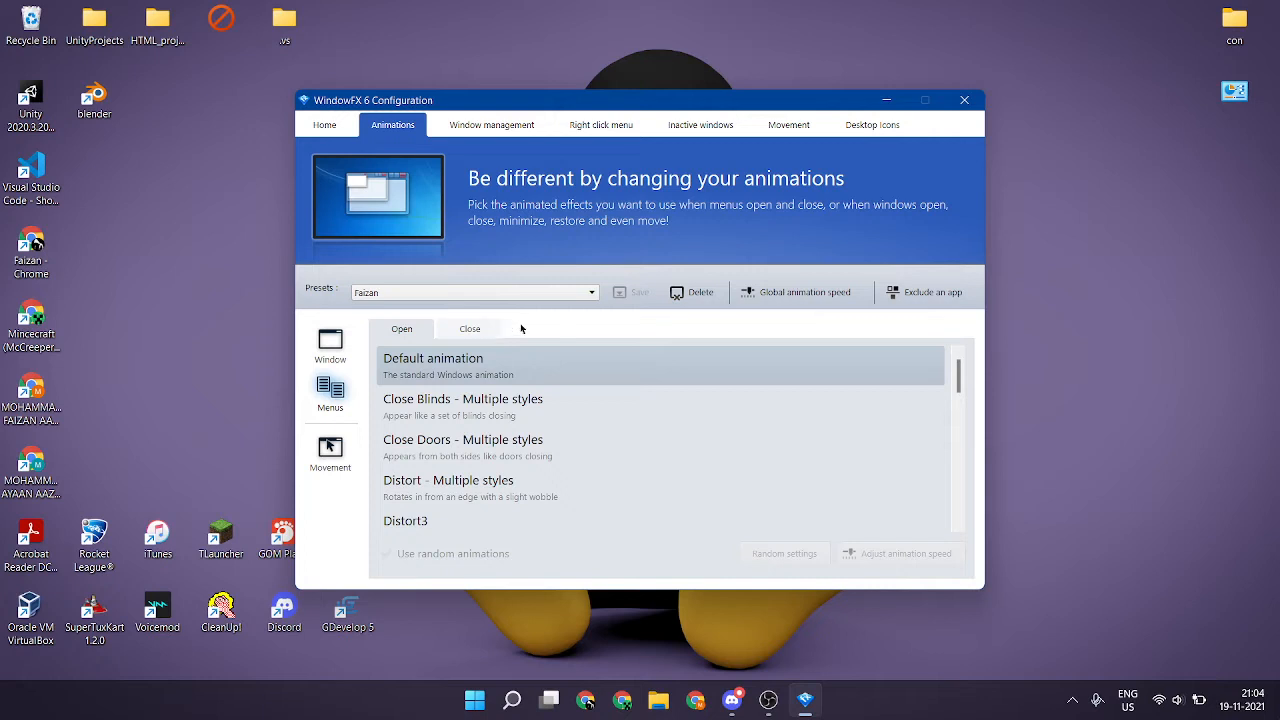
Preview the Windows 10 fade in effect among the menu opening animations
scroll(487, 505, down, 10)
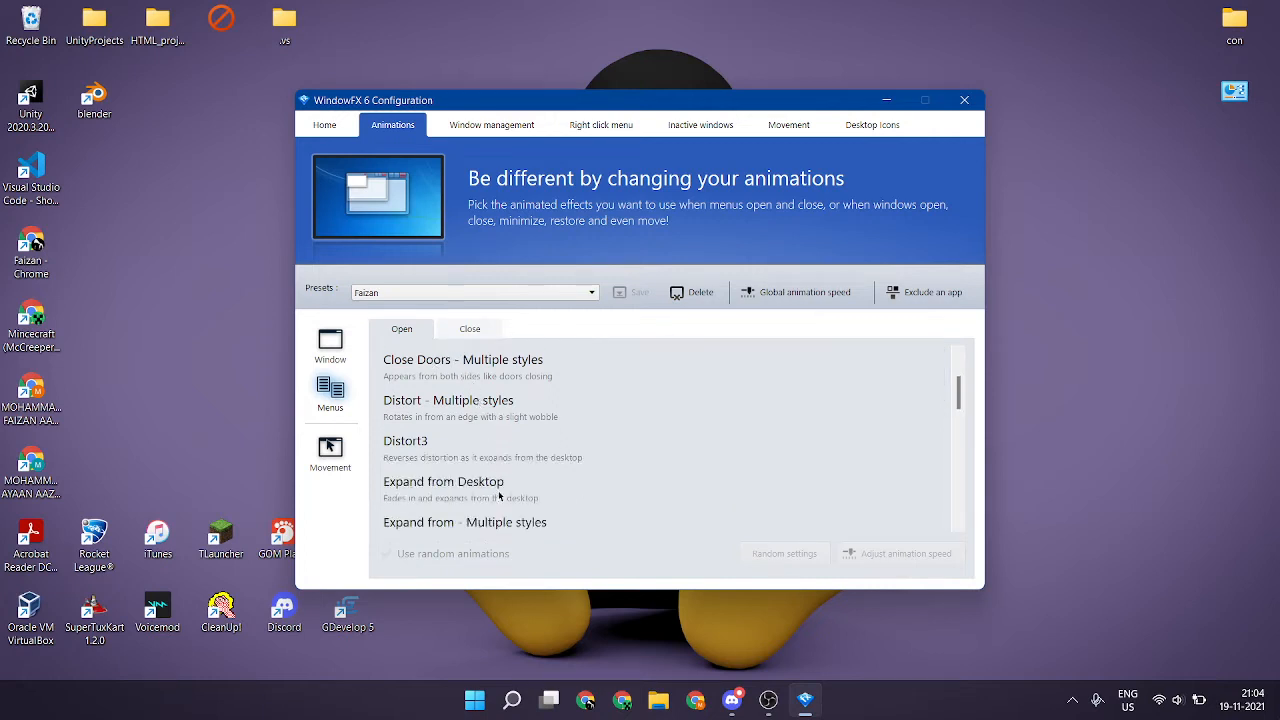
click(499, 495)
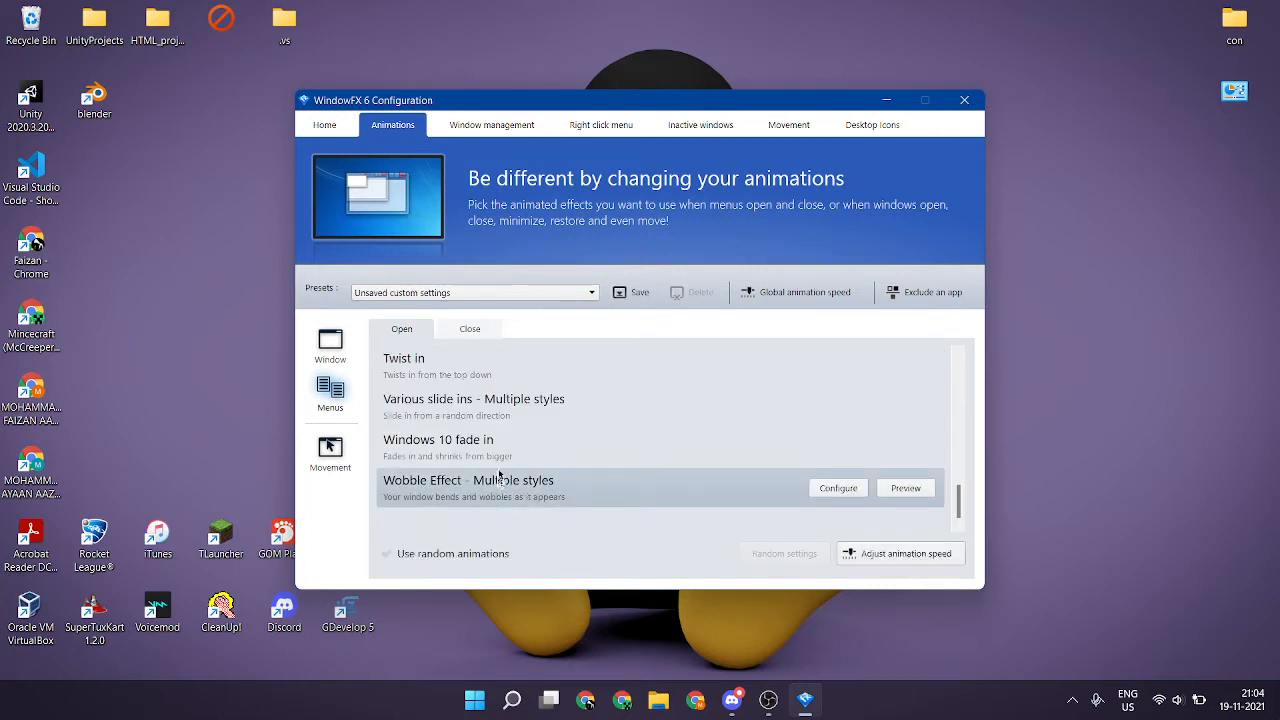
click(504, 444)
click(906, 449)
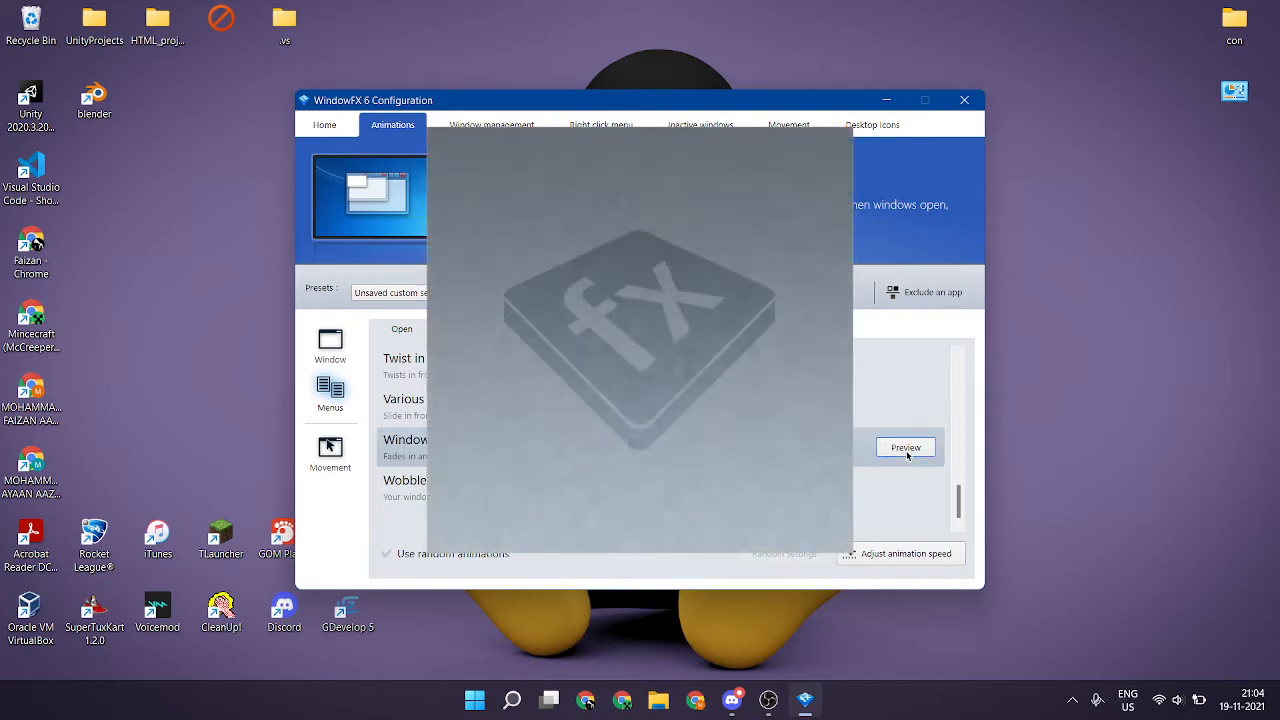
click(906, 448)
Preview the Various slide ins and Twist in effects for opening menus
click(619, 420)
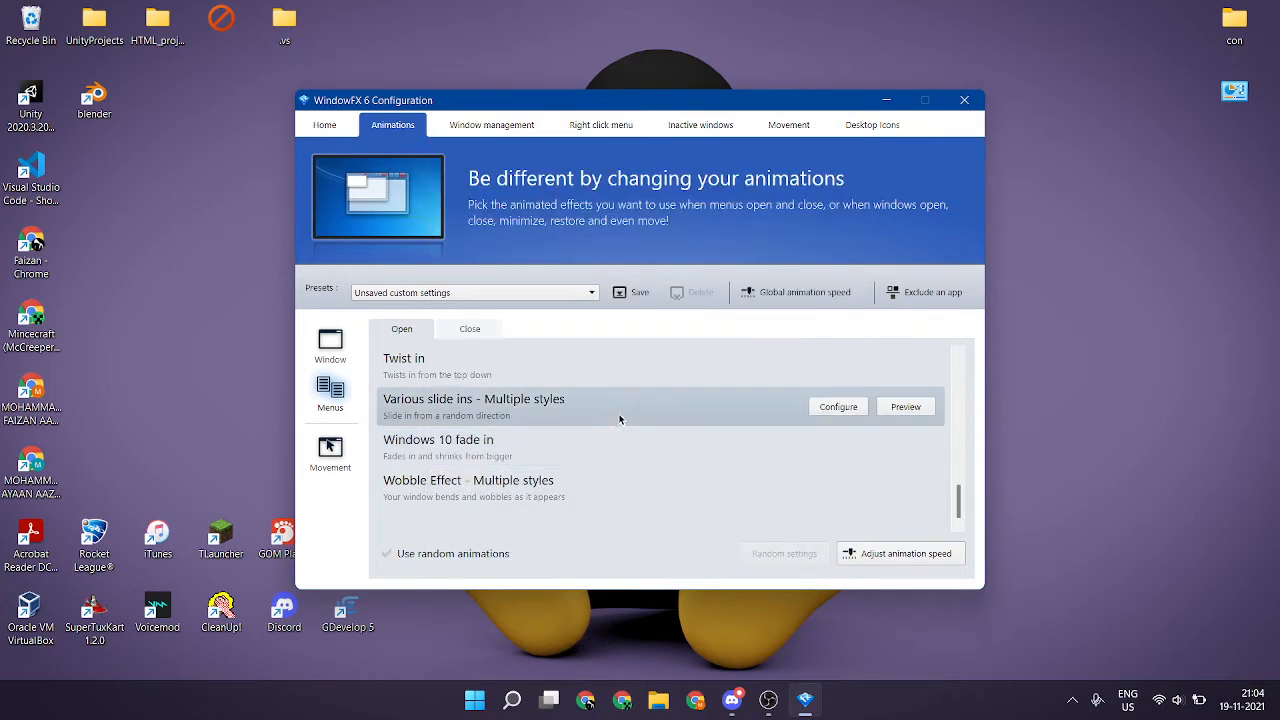
click(908, 409)
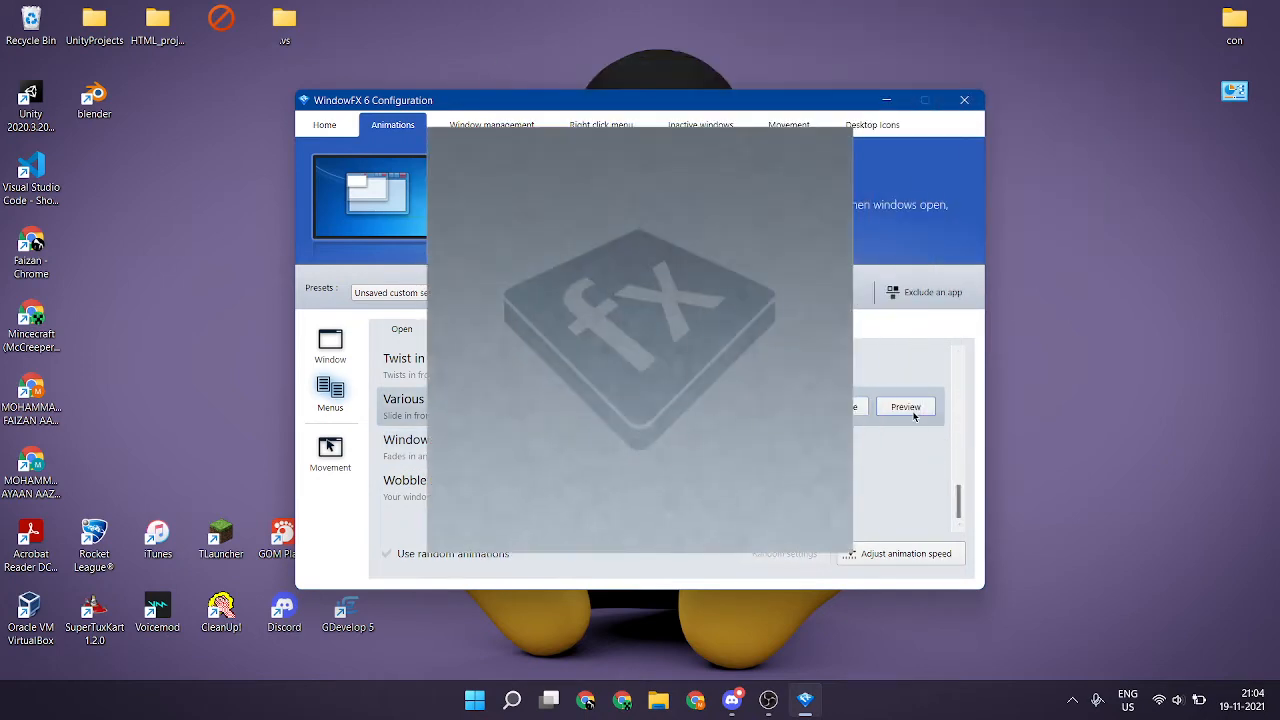
click(910, 410)
click(616, 380)
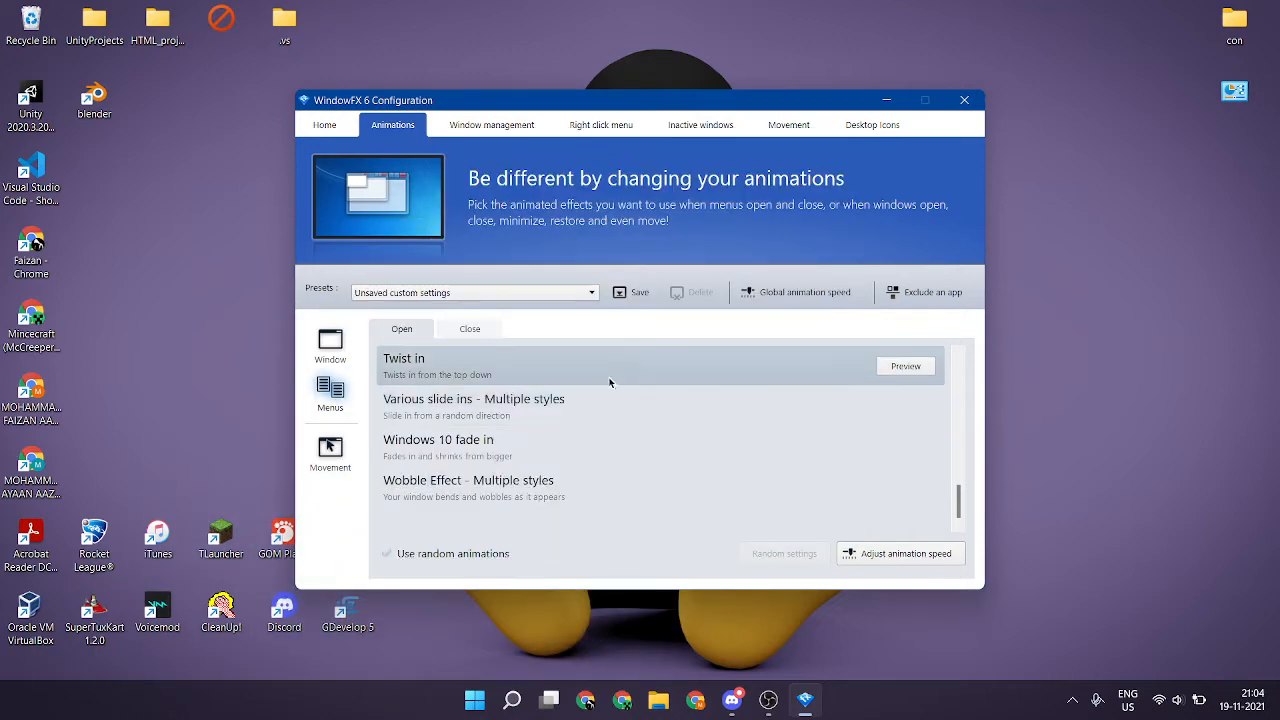
click(902, 367)
Check the corner options of the Start menu expand from corner effect and preview it
scroll(818, 432, up, 2)
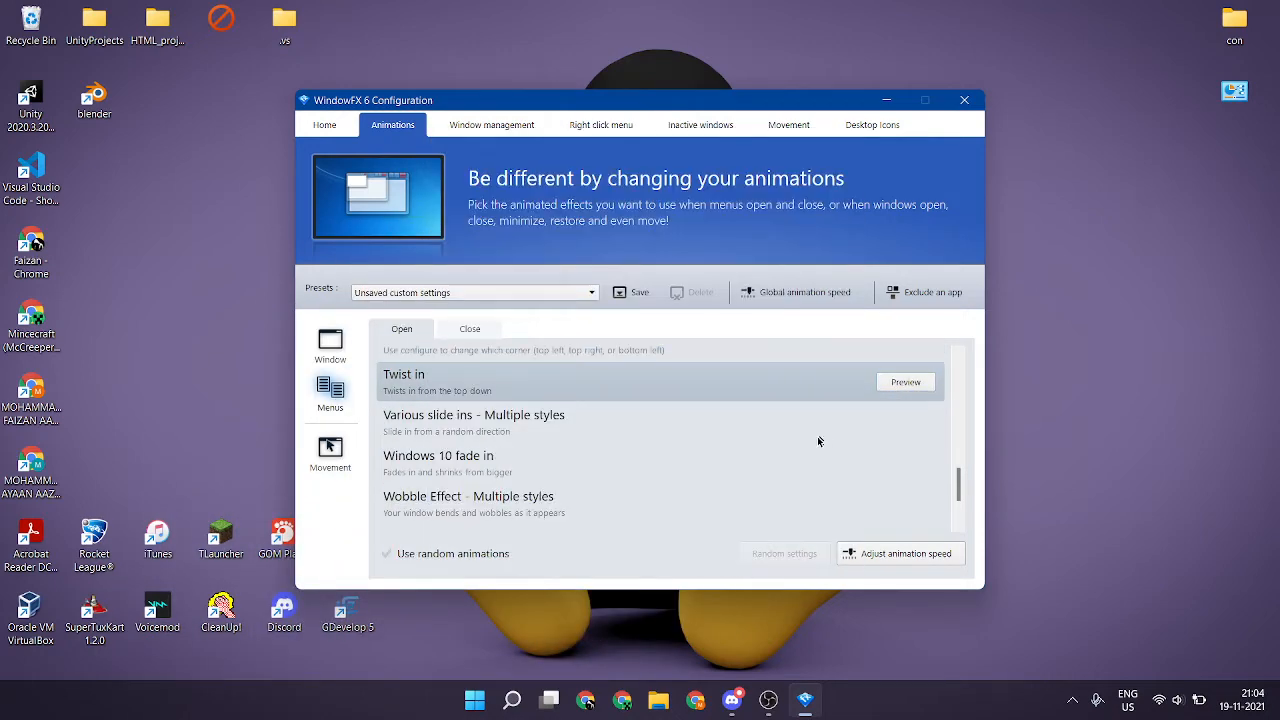
click(816, 405)
click(839, 407)
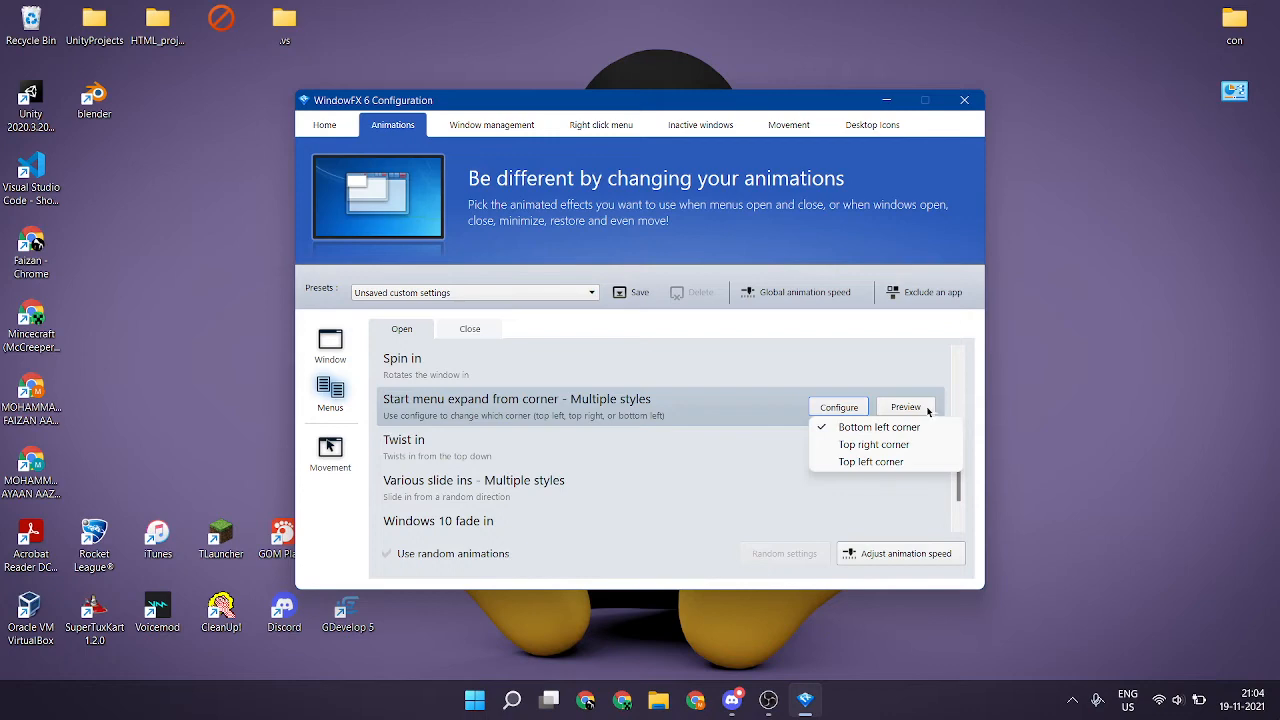
click(910, 407)
click(910, 407)
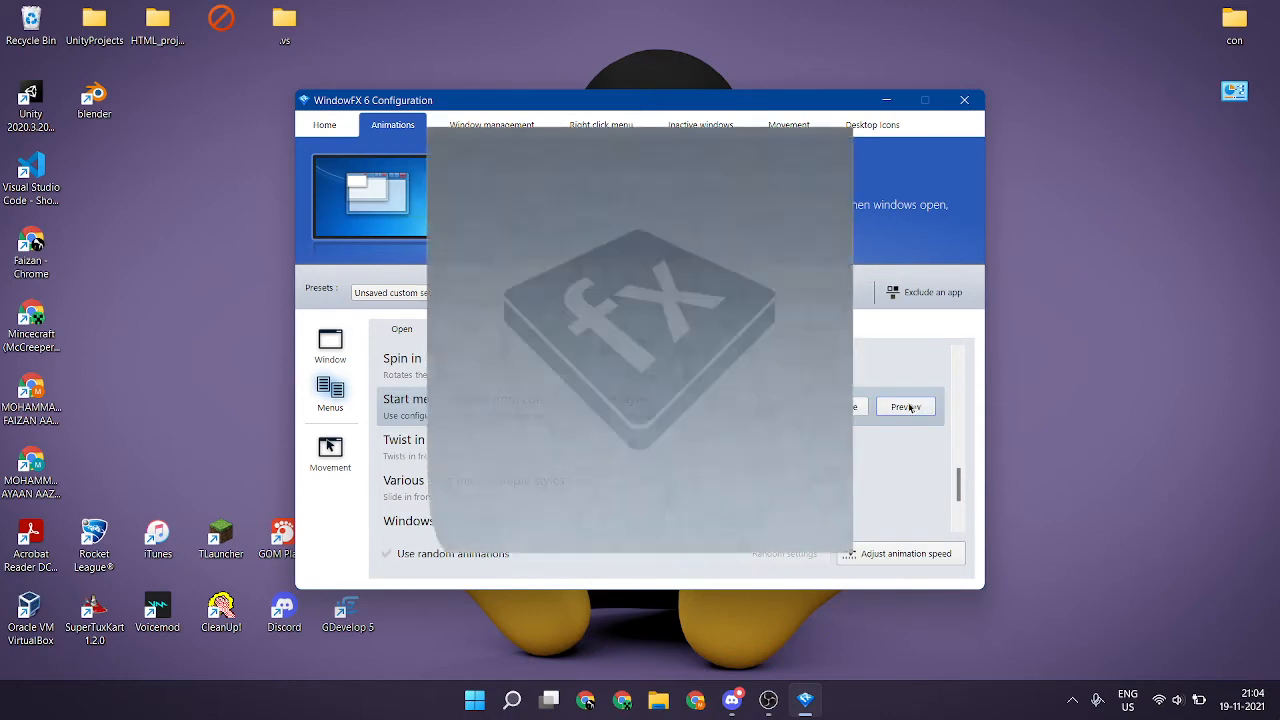
Choose Spin in as the menu opening animation and preview it
click(686, 381)
click(905, 374)
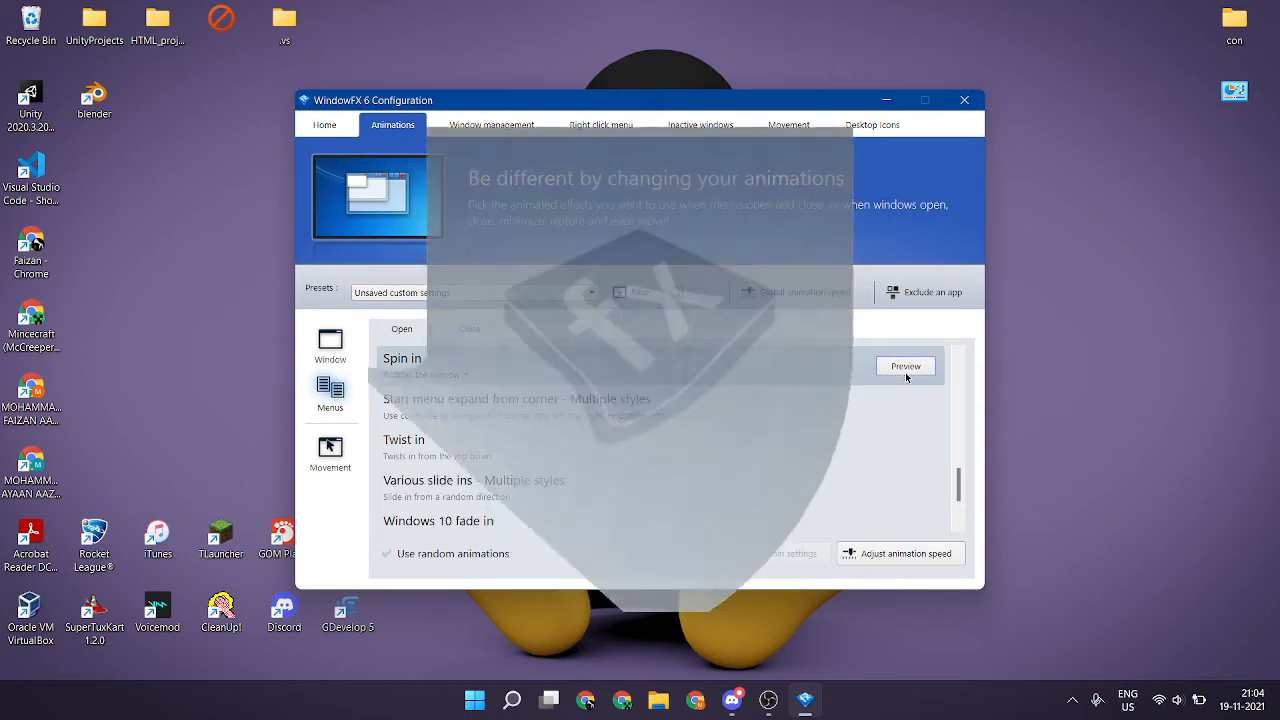
scroll(890, 392, up, 2)
scroll(680, 505, down, 1)
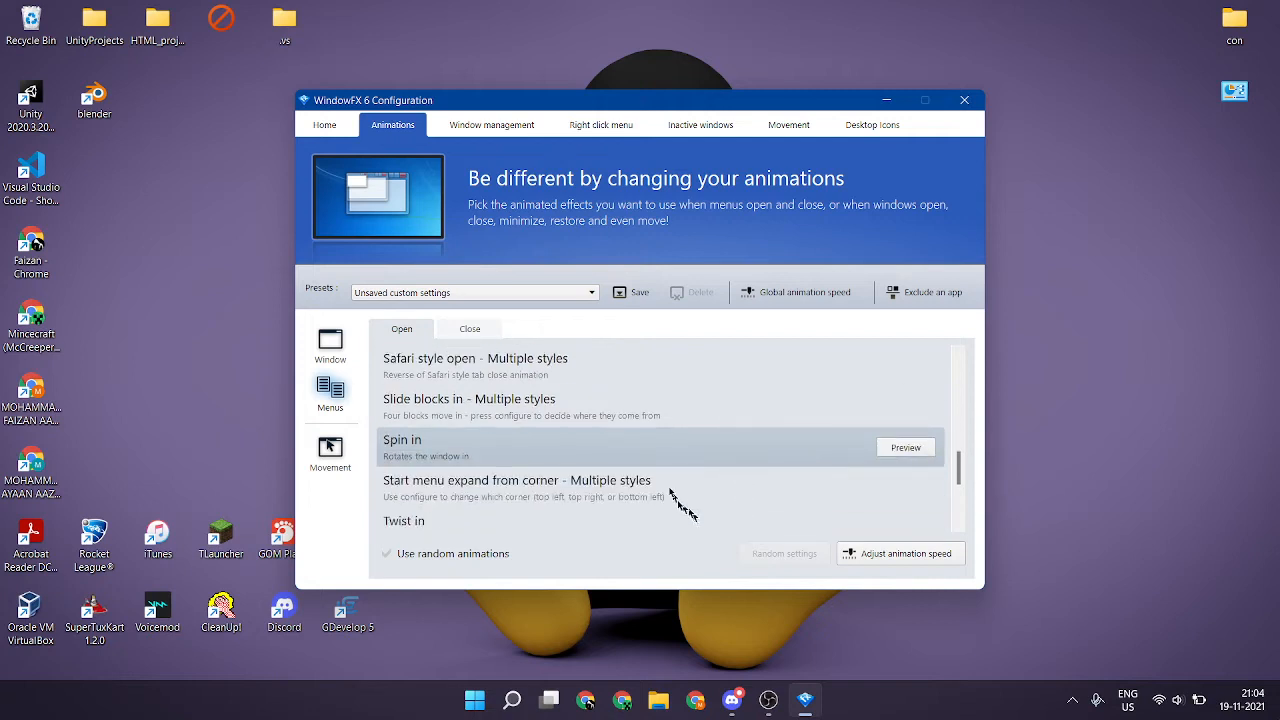
Save the Spin in menu setting to the first-name preset and check it in the preset list
click(445, 294)
click(445, 296)
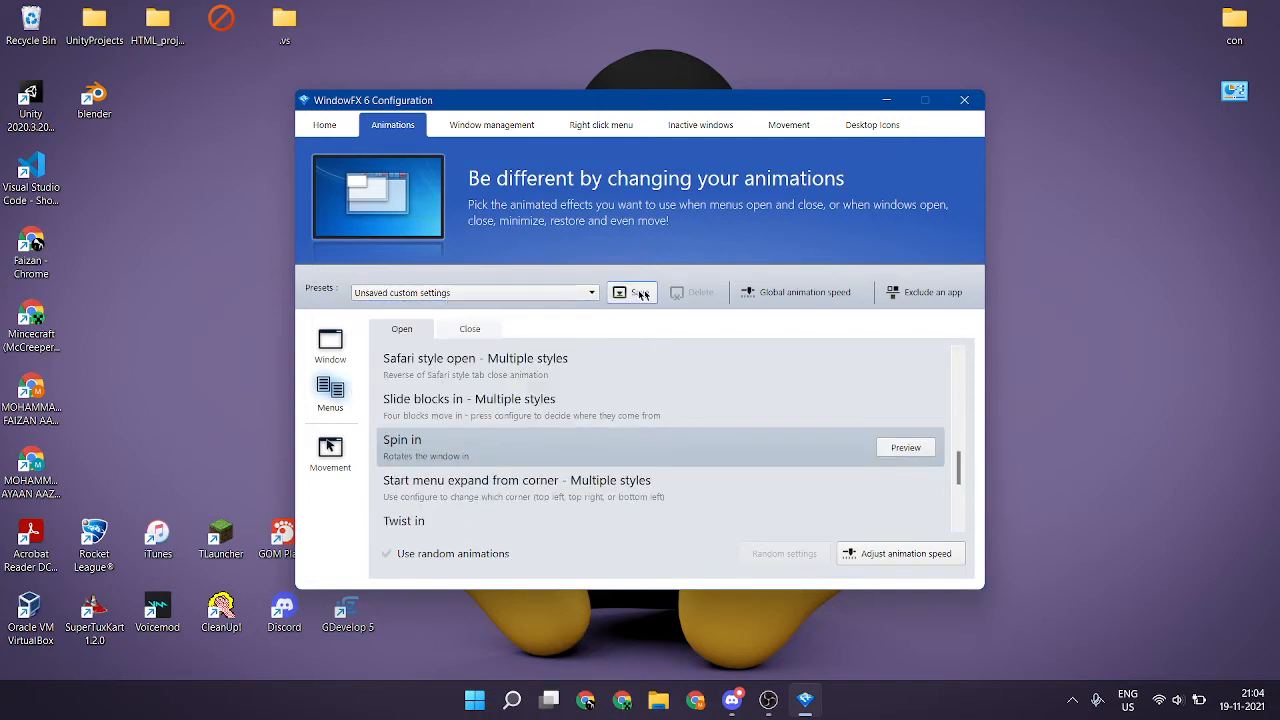
click(639, 293)
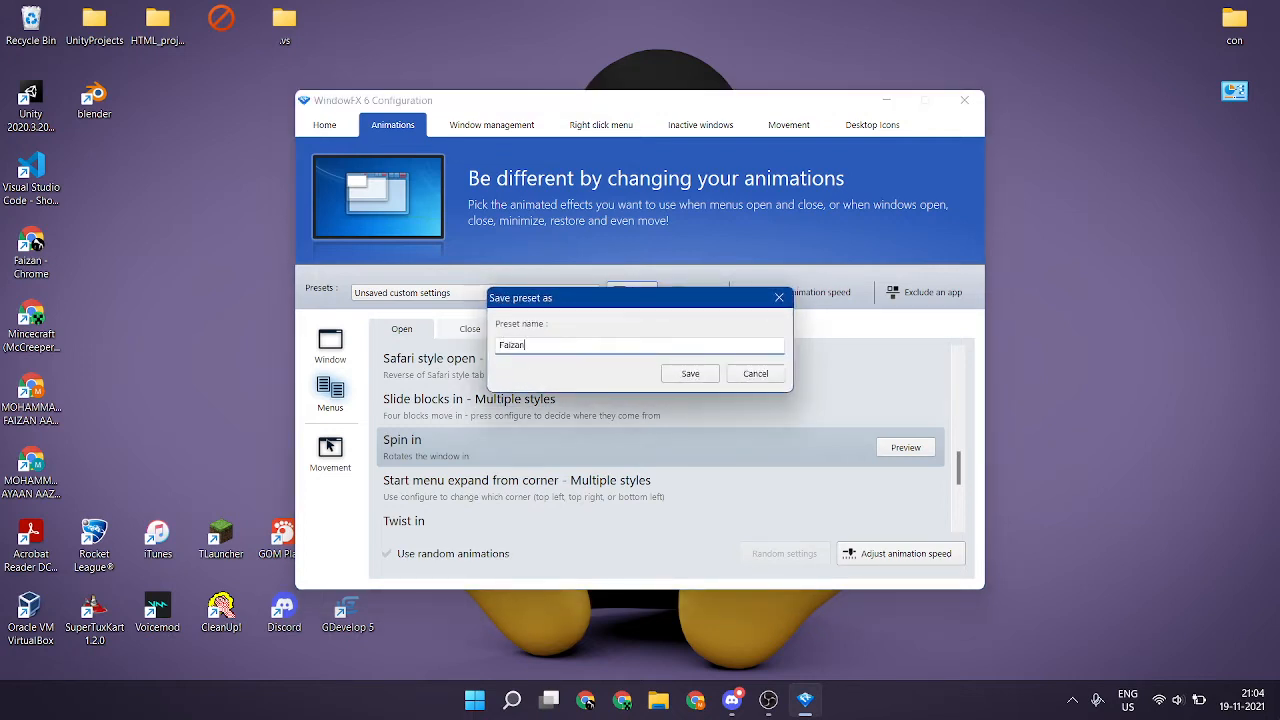
key(Return)
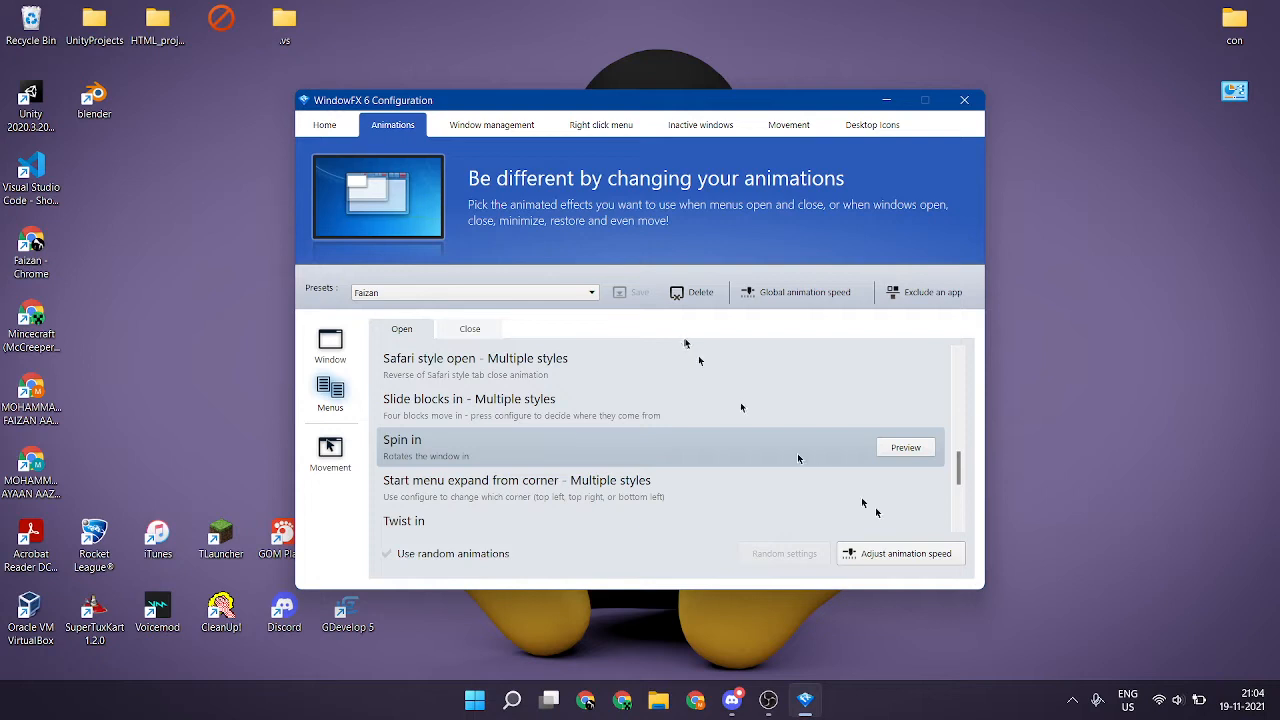
click(465, 294)
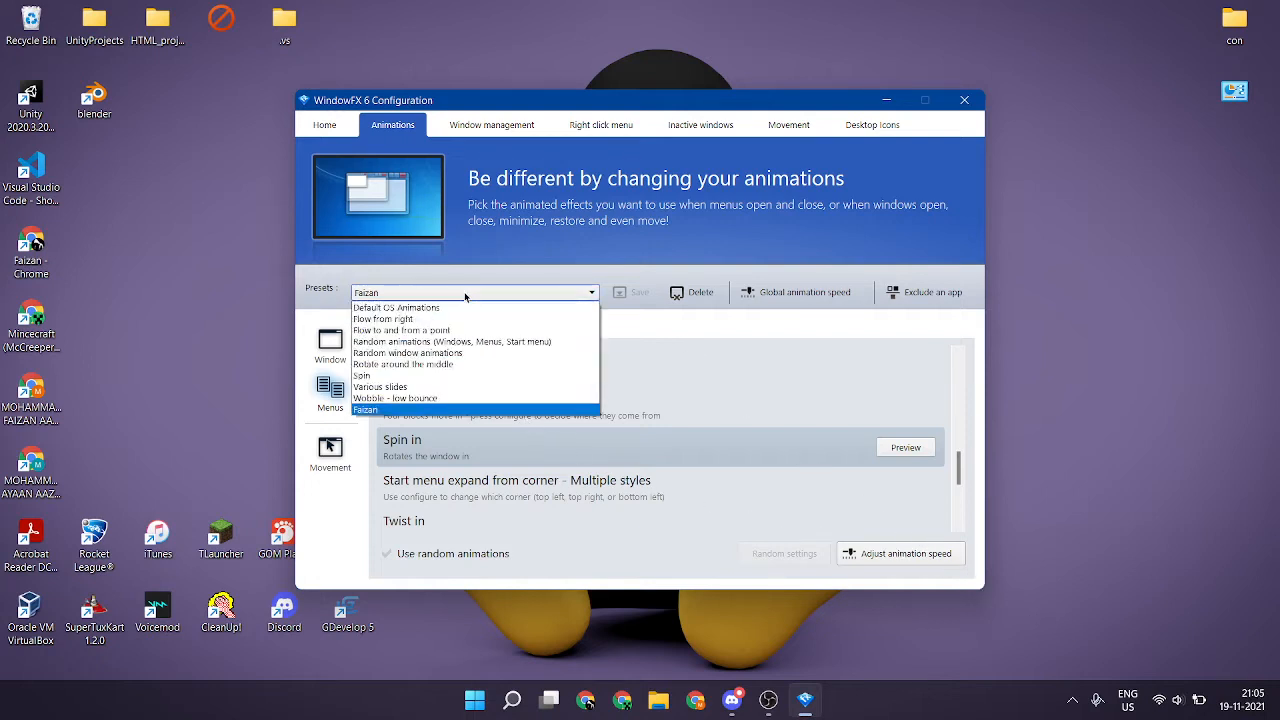
click(465, 295)
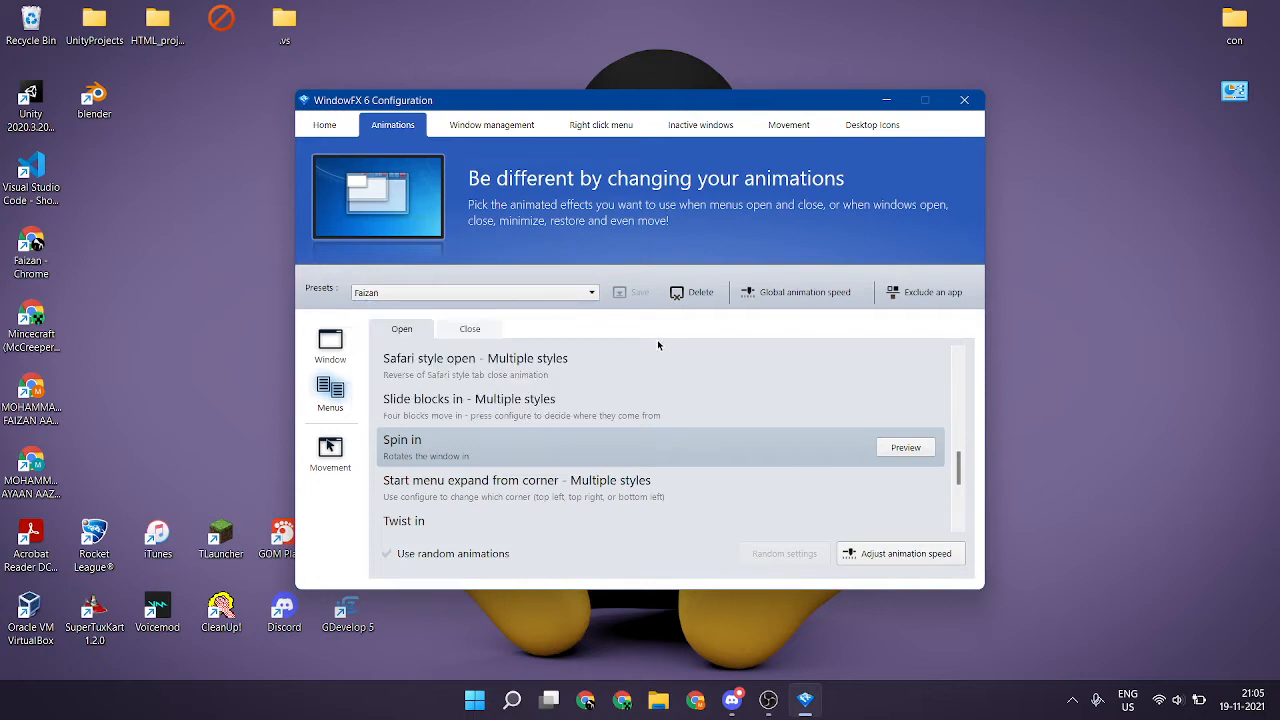
Test the menu opening animation by repeatedly opening the desktop context menu, expanding it to more options and dismissing it
click(1022, 224)
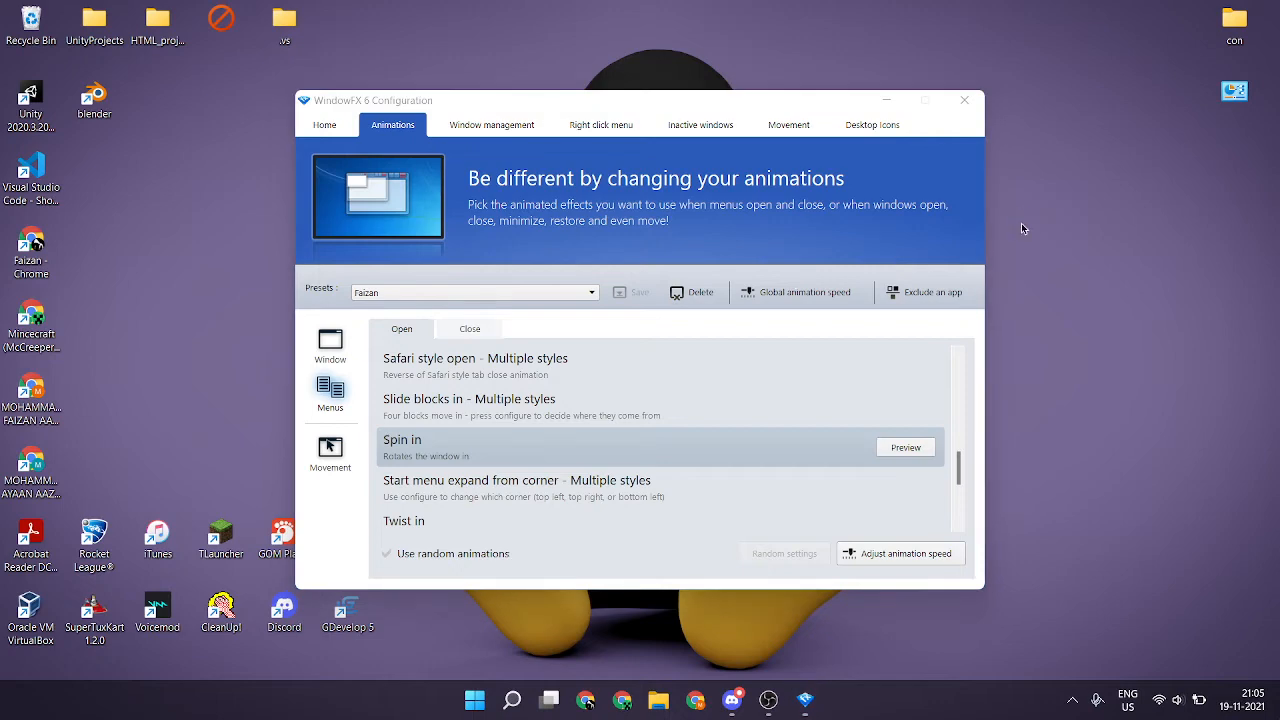
right_click(1021, 223)
click(870, 452)
click(1228, 341)
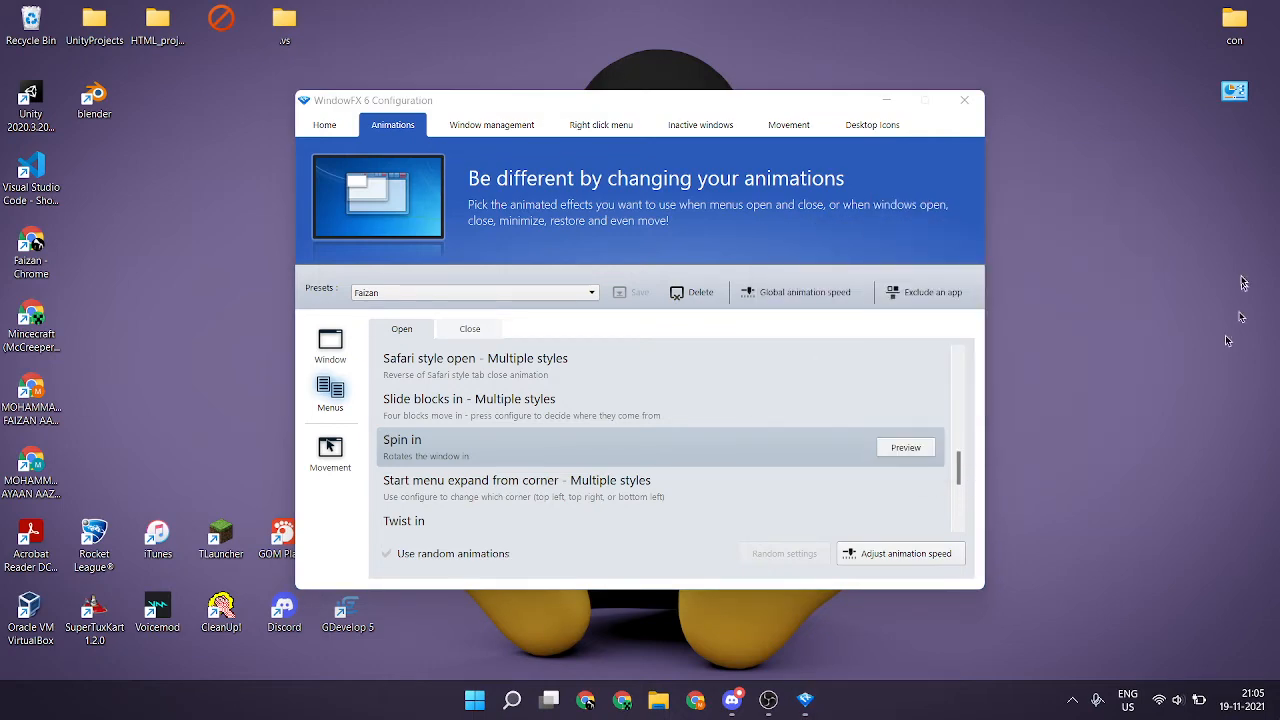
right_click(1090, 242)
click(1019, 476)
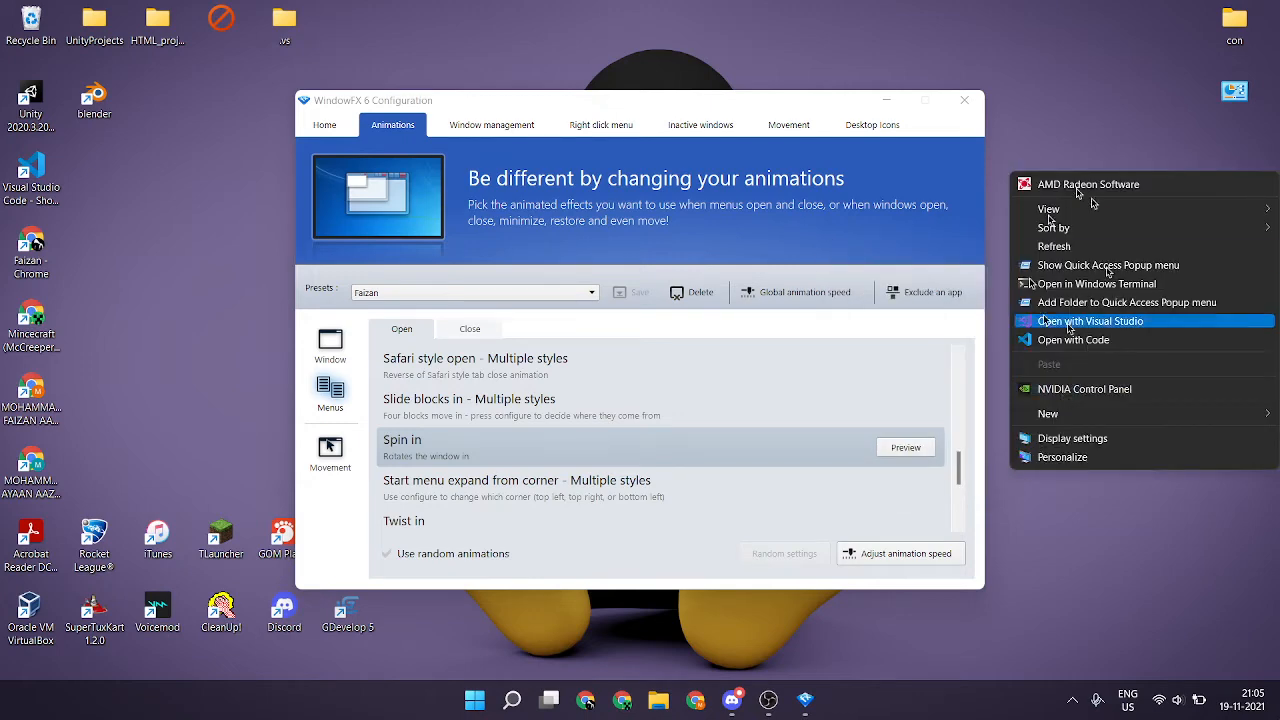
click(1103, 483)
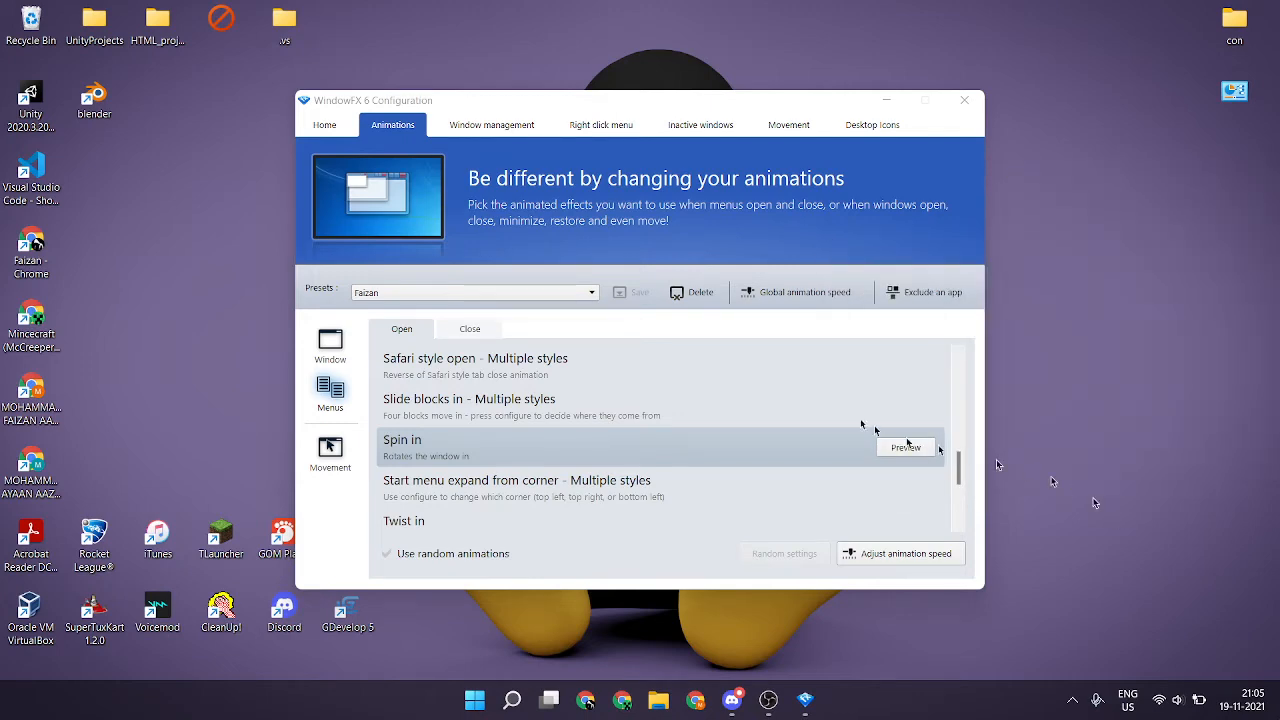
right_click(1026, 252)
click(880, 484)
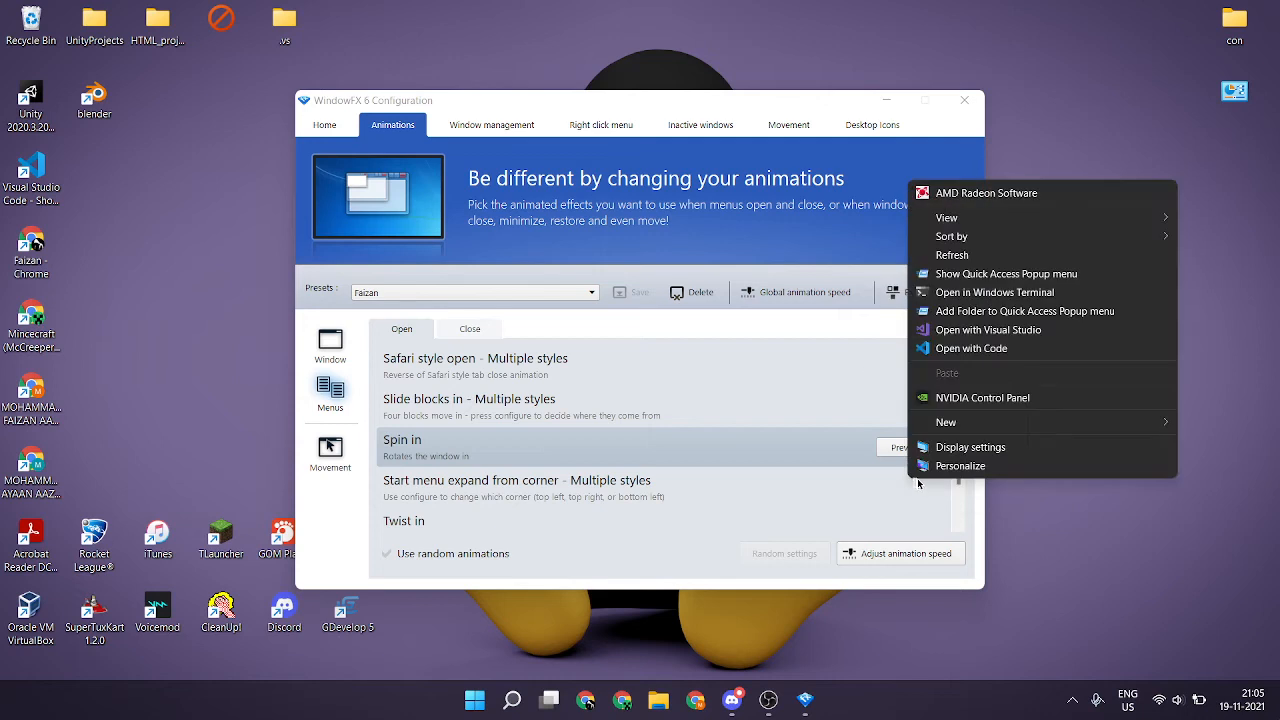
click(1227, 307)
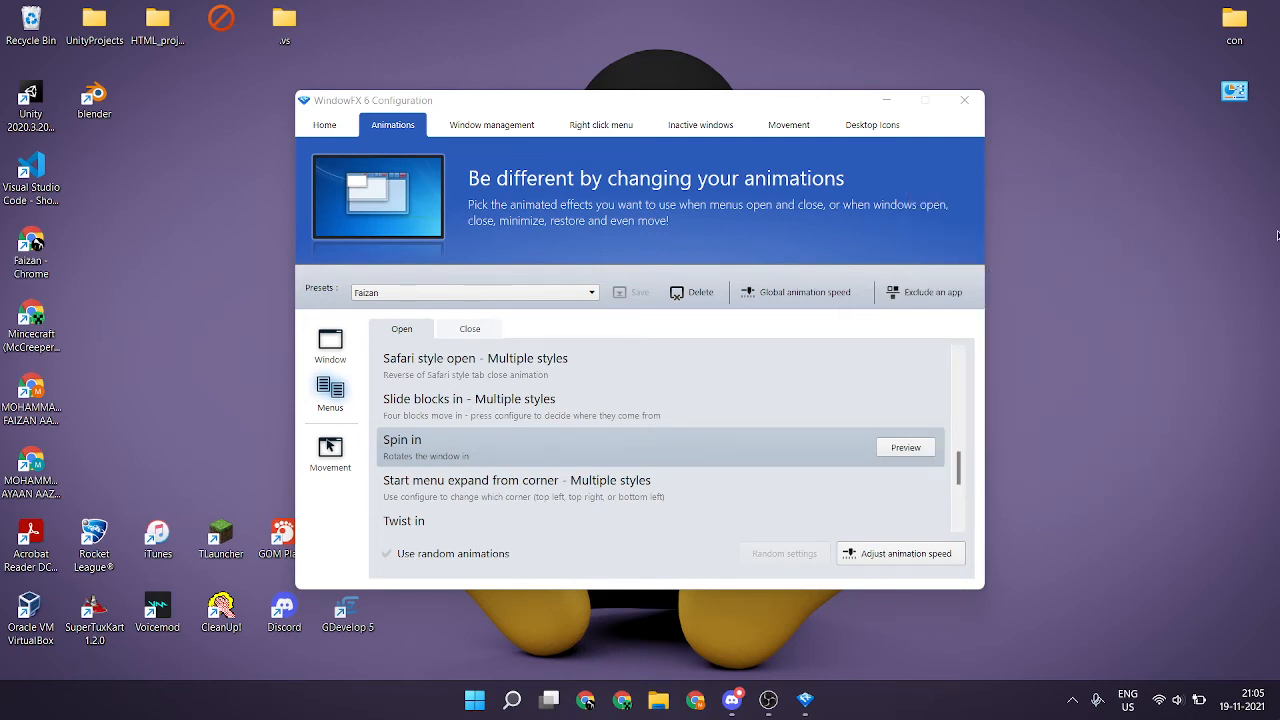
Choose Fire as the menu closing animation and preview it twice
click(482, 332)
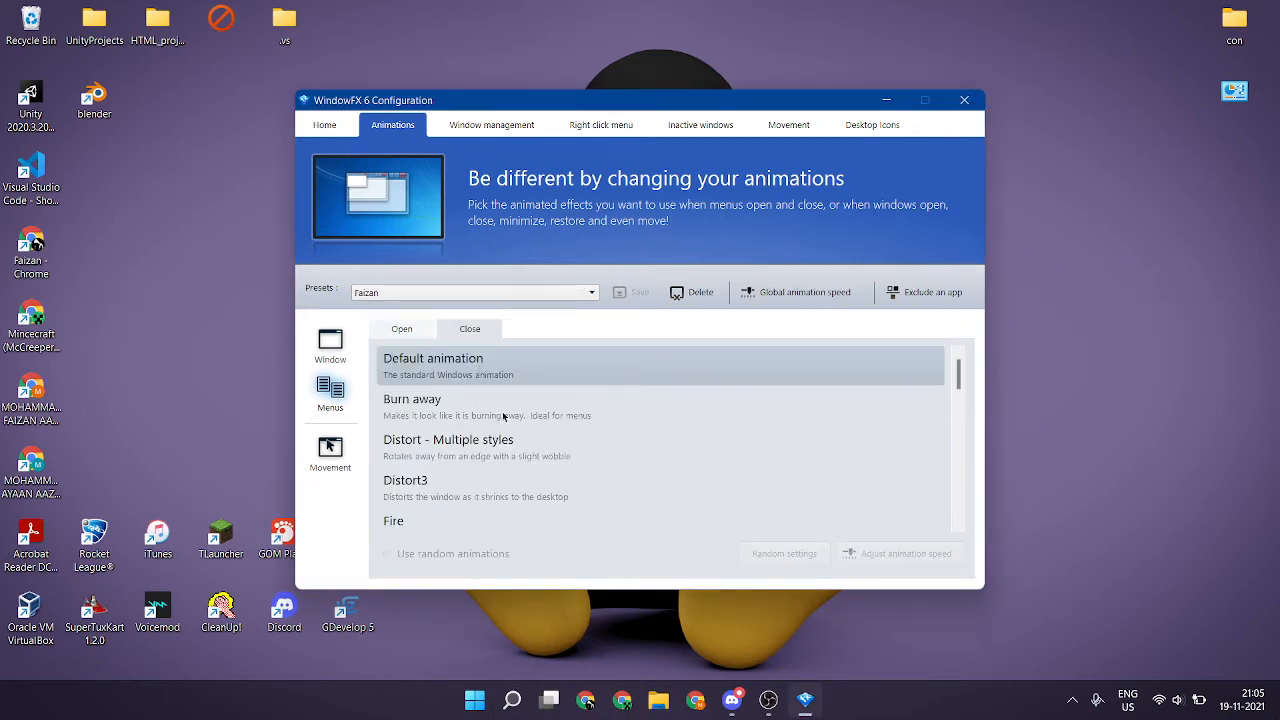
scroll(455, 474, down, 2)
click(440, 450)
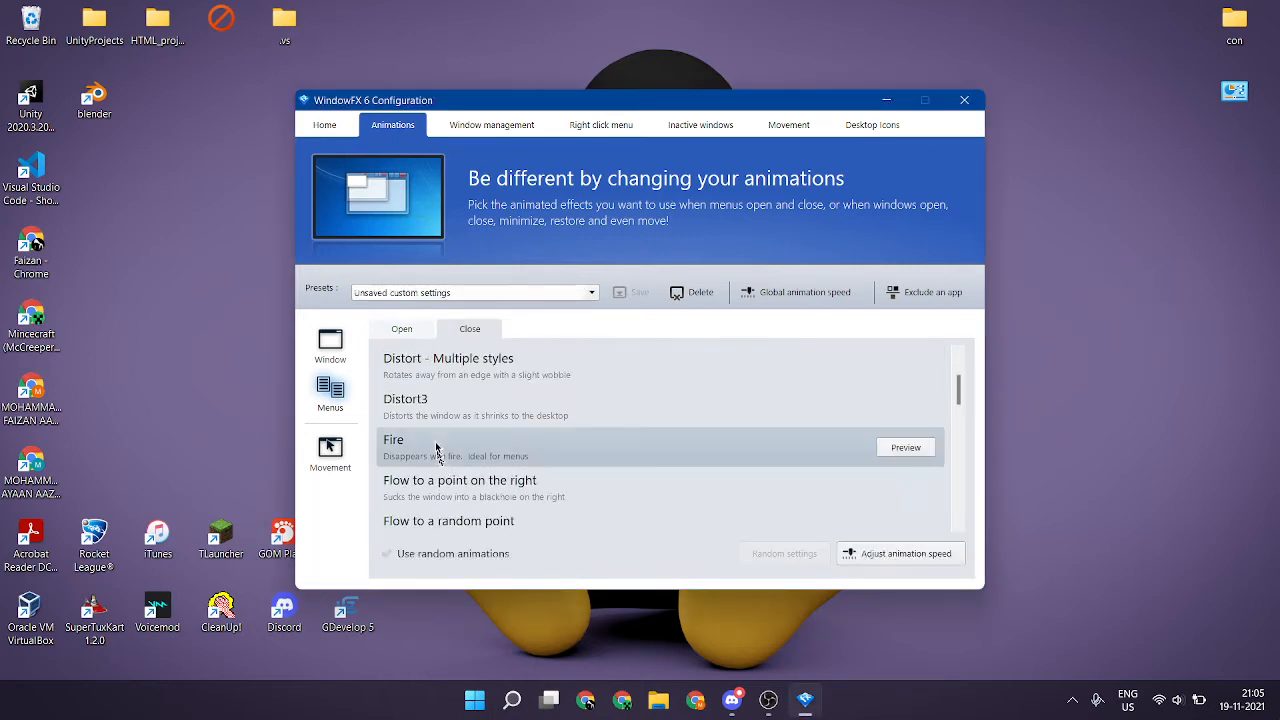
click(906, 449)
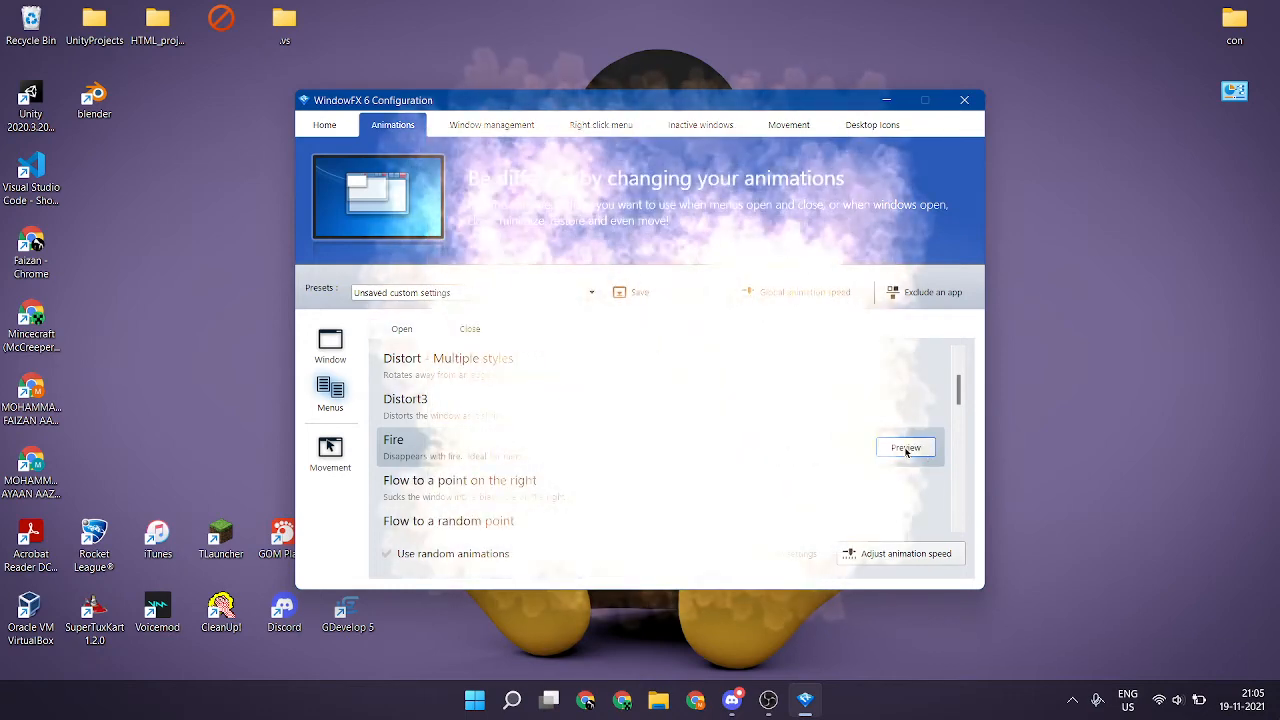
click(906, 449)
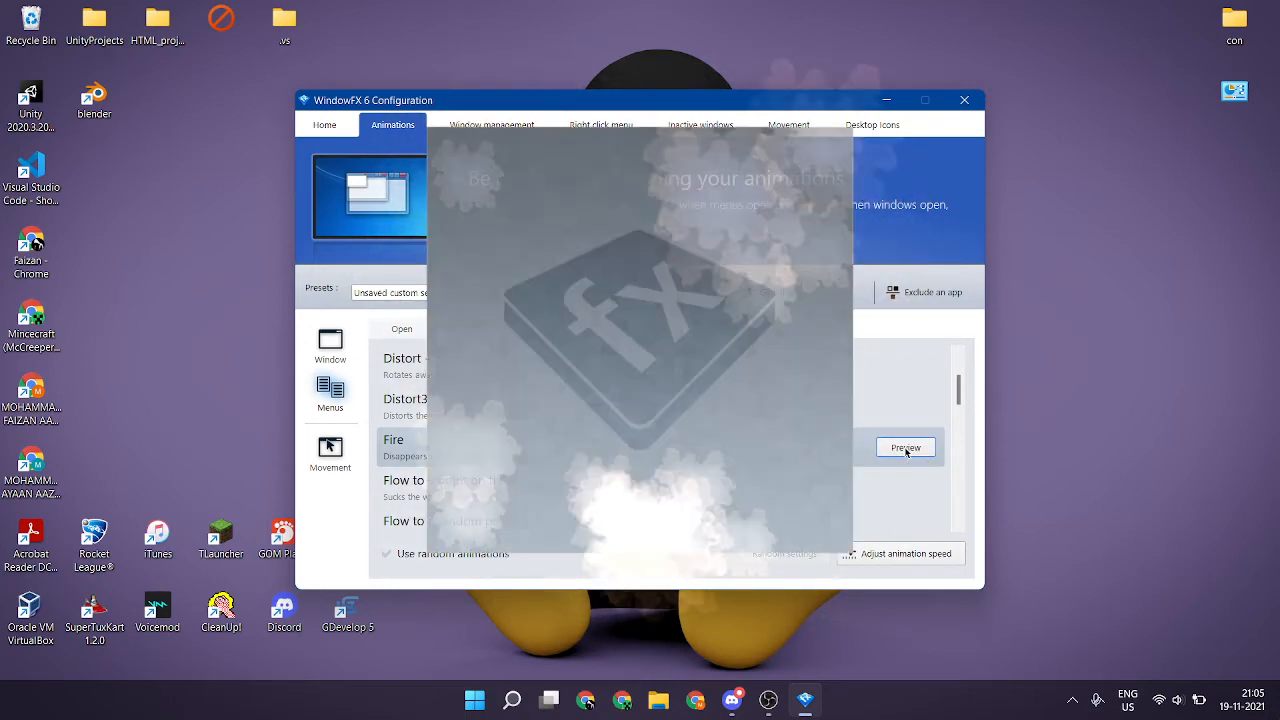
Test the Fire closing effect by opening the desktop context menu, showing more options and dismissing it
right_click(1095, 245)
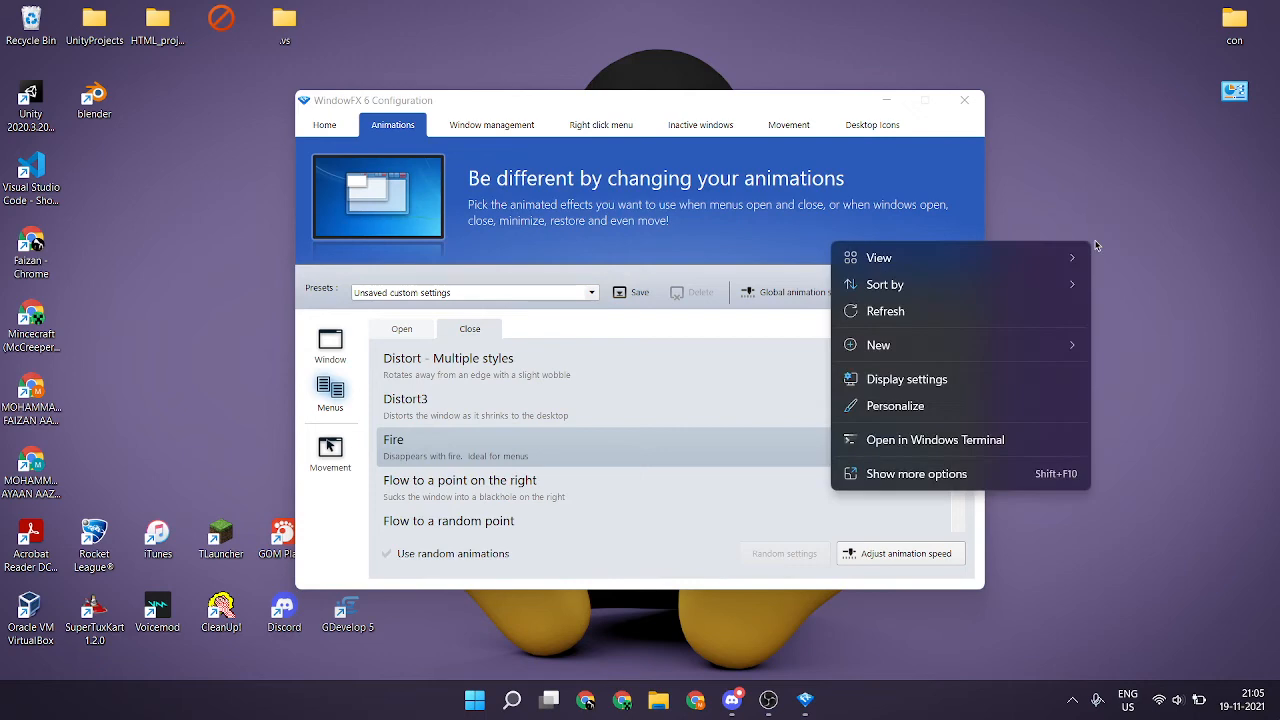
click(997, 470)
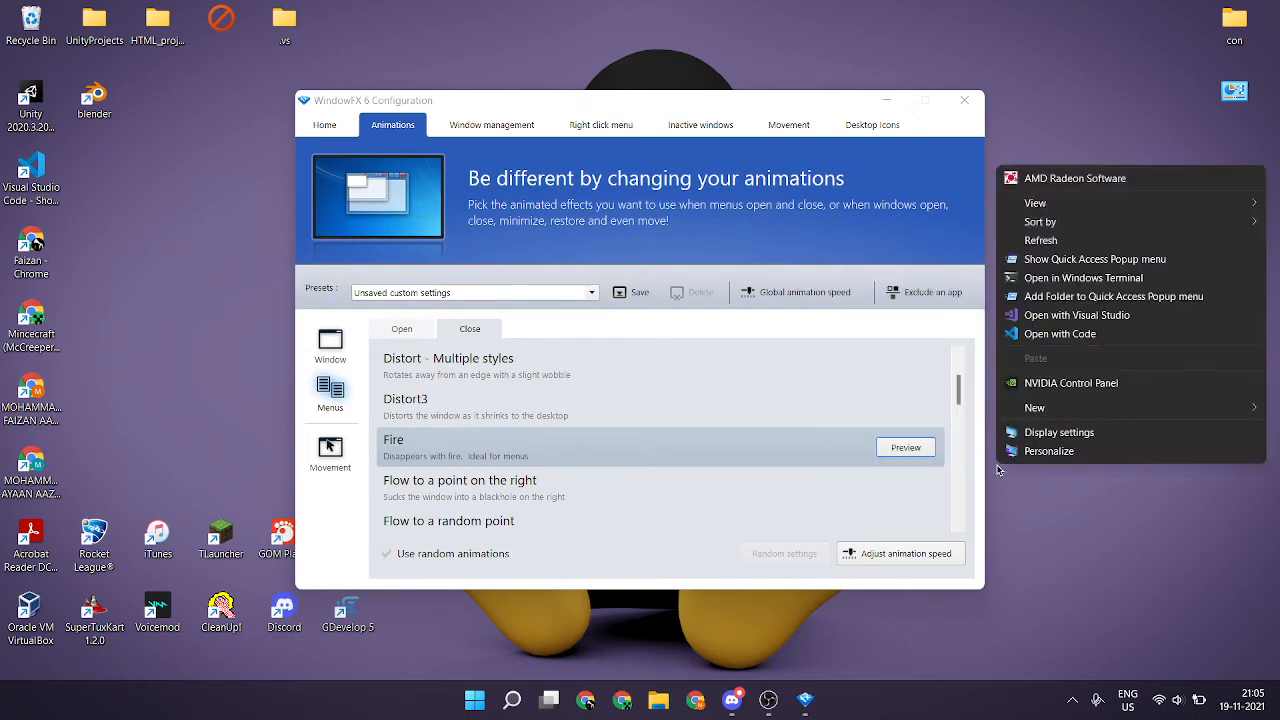
click(1079, 506)
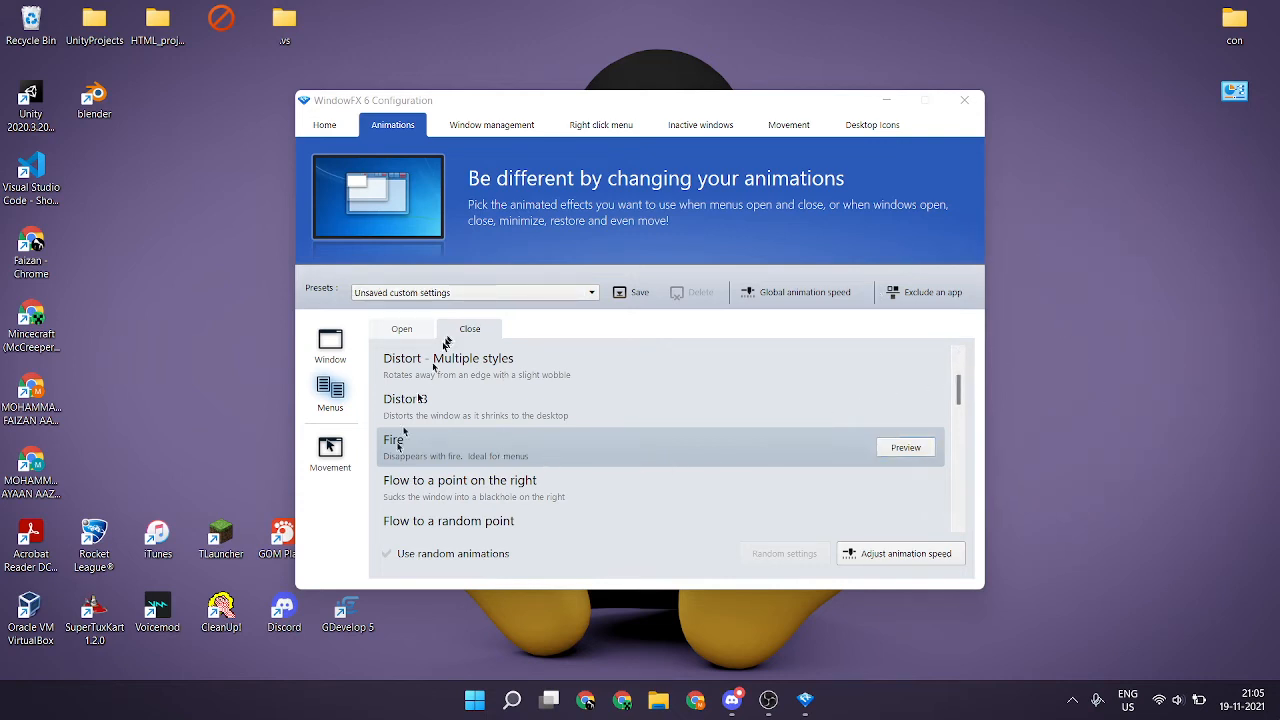
Enable window dragging animations in the movement settings with WindowFX style wobbly windows, and move the configuration window to test them
click(335, 450)
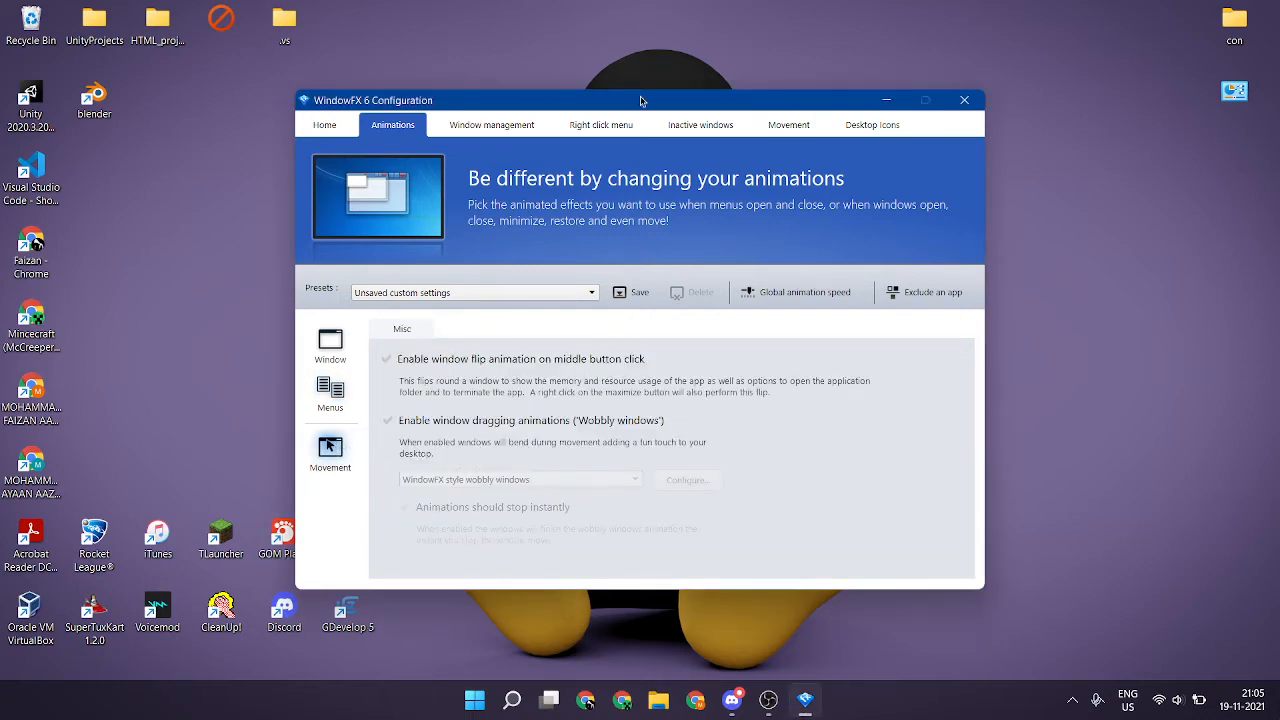
drag(641, 101, 668, 100)
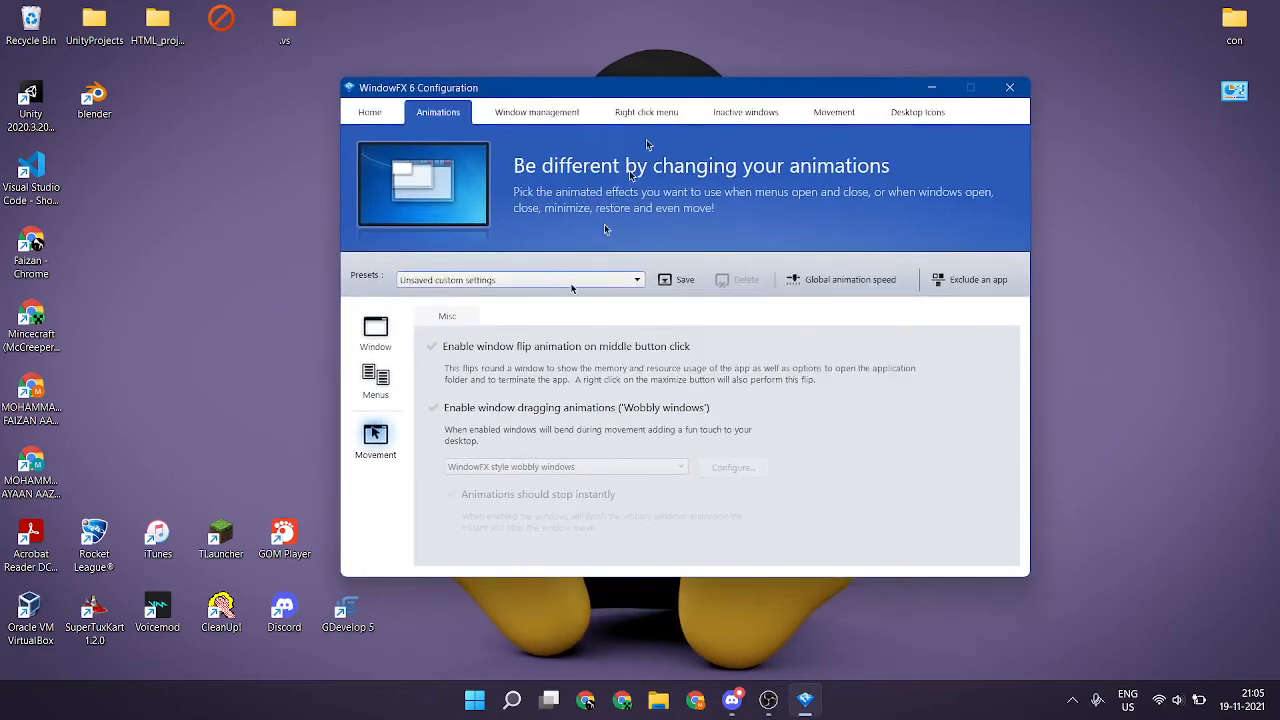
click(432, 408)
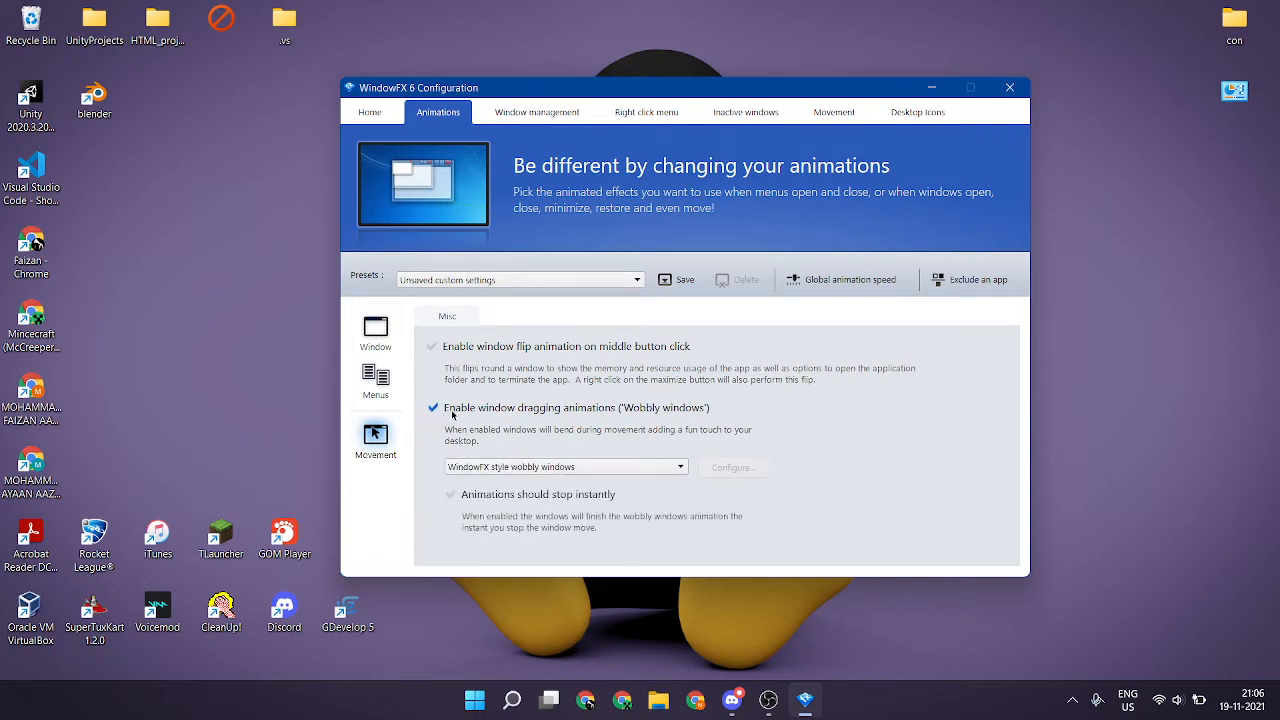
click(505, 470)
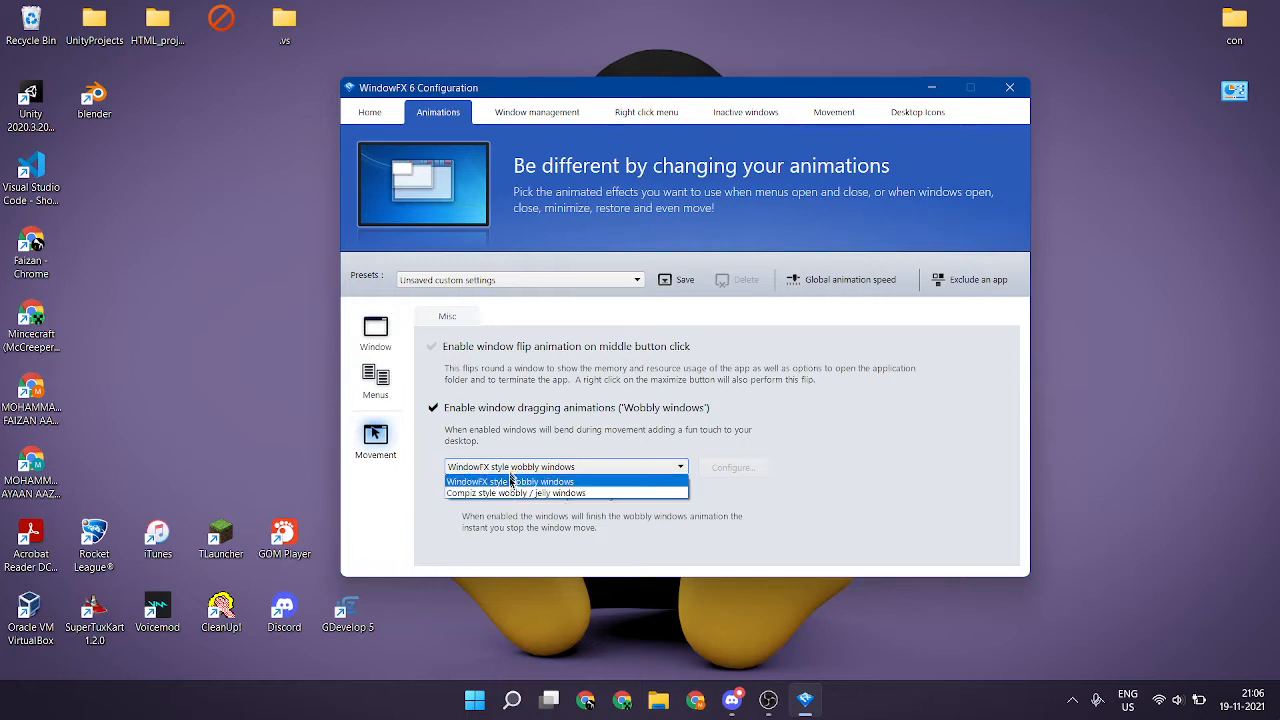
click(512, 482)
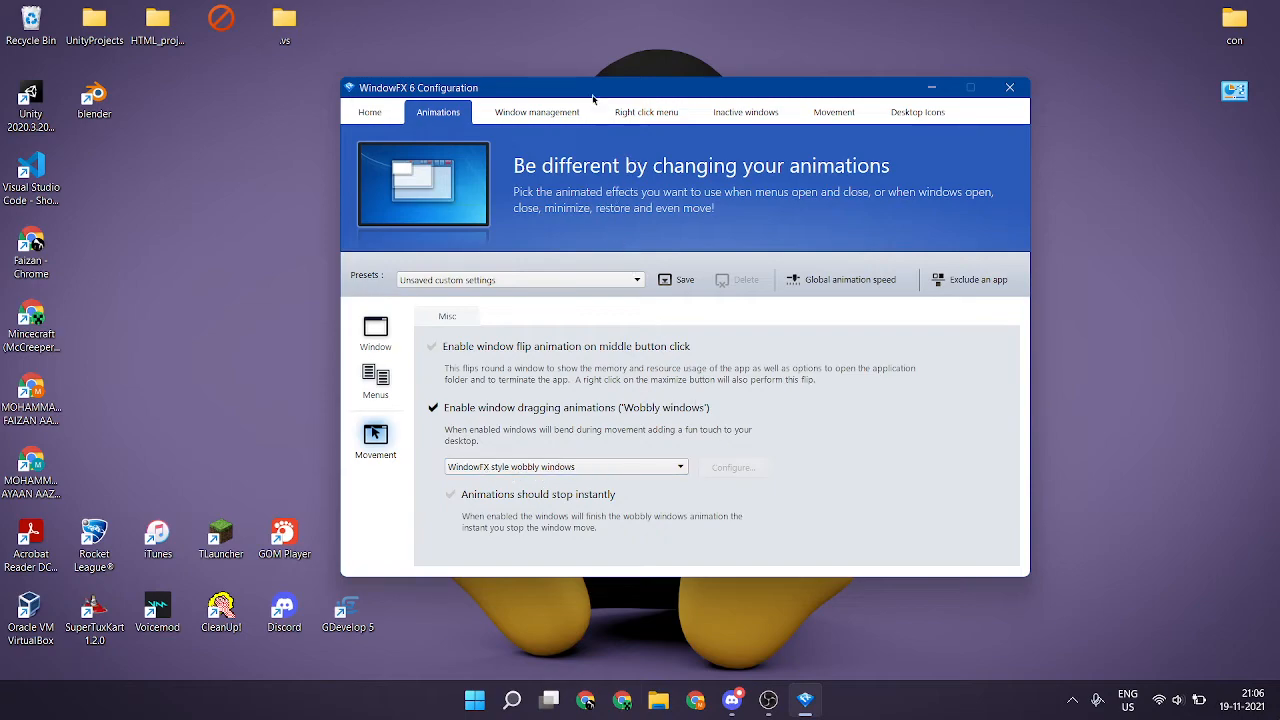
drag(563, 100, 605, 74)
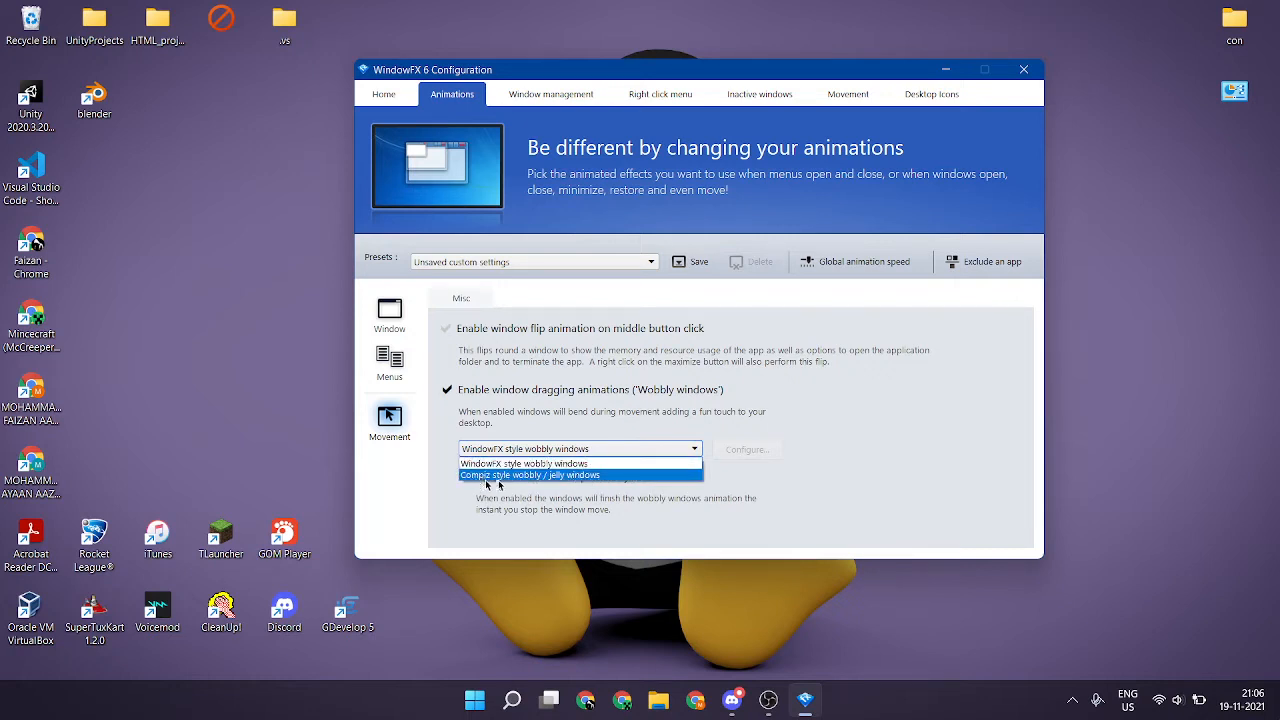
Set the dragging animation to Compiz style wobbly / jelly windows and move the configuration window to test it
click(600, 476)
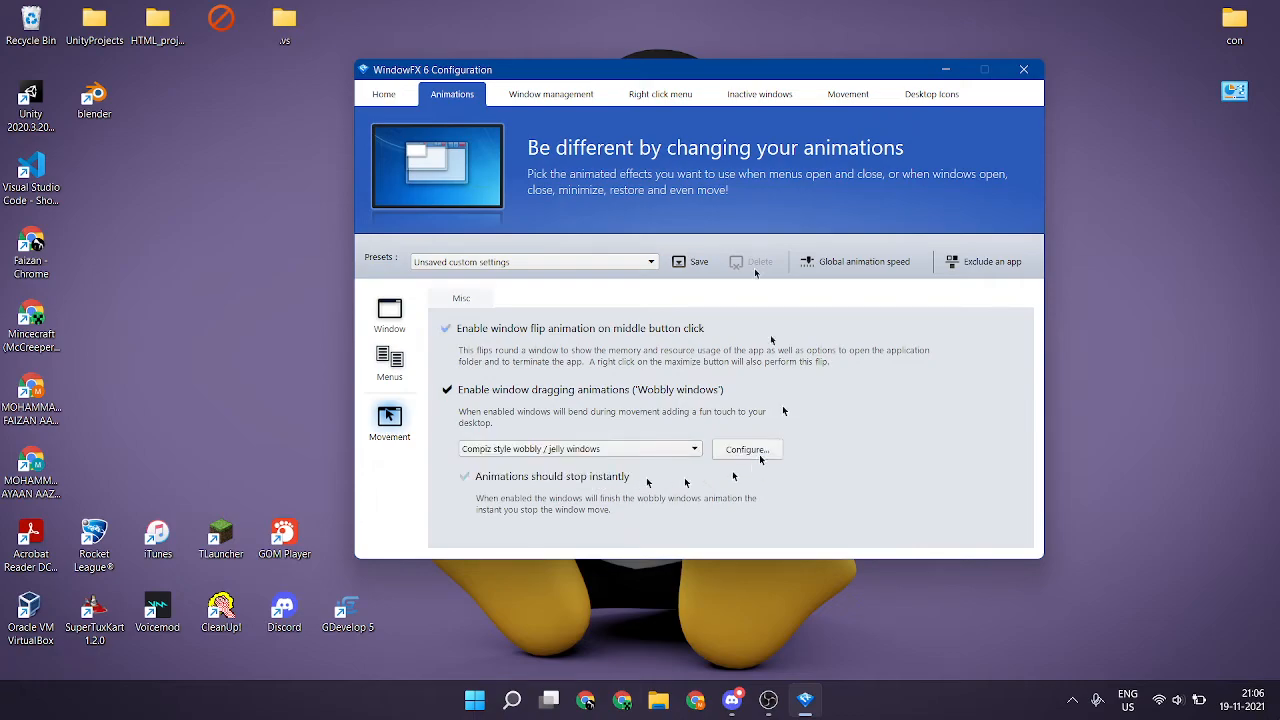
drag(776, 80, 808, 100)
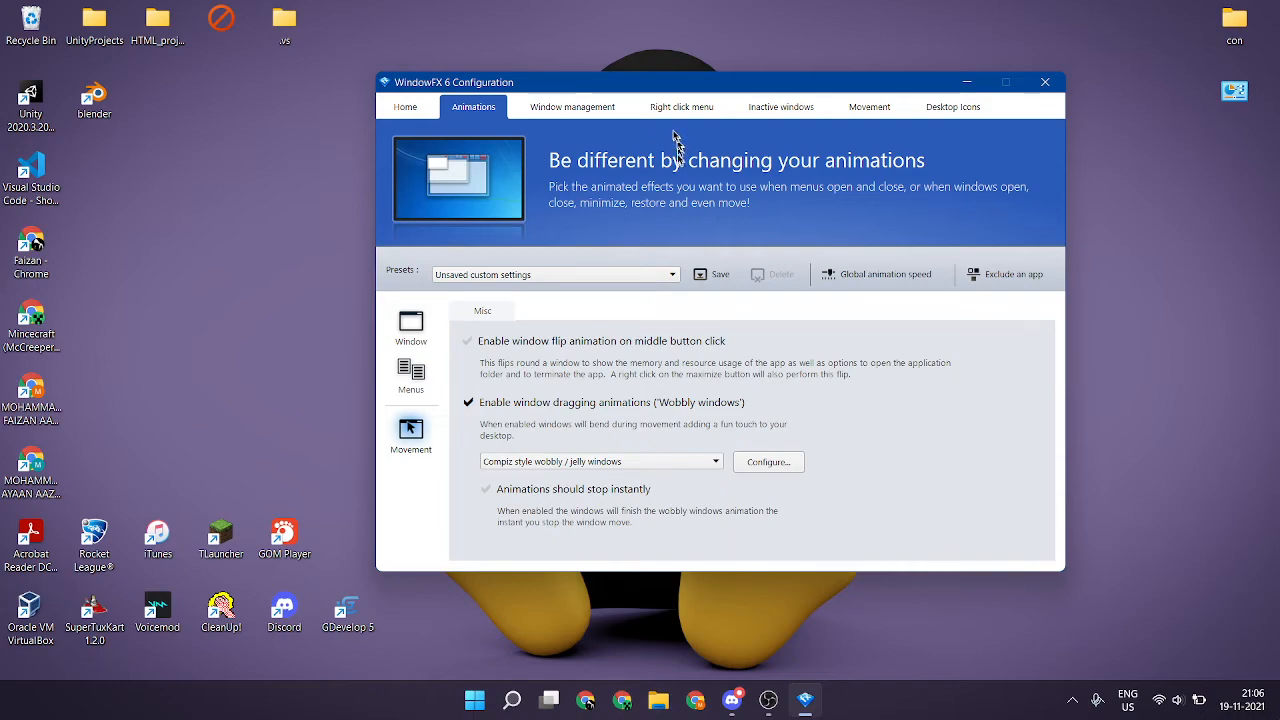
mouse_move(688, 88)
mouse_down()
mouse_move(705, 150)
mouse_move(770, 65)
mouse_move(598, 183)
mouse_move(640, 88)
mouse_move(700, 78)
mouse_move(665, 79)
mouse_up()
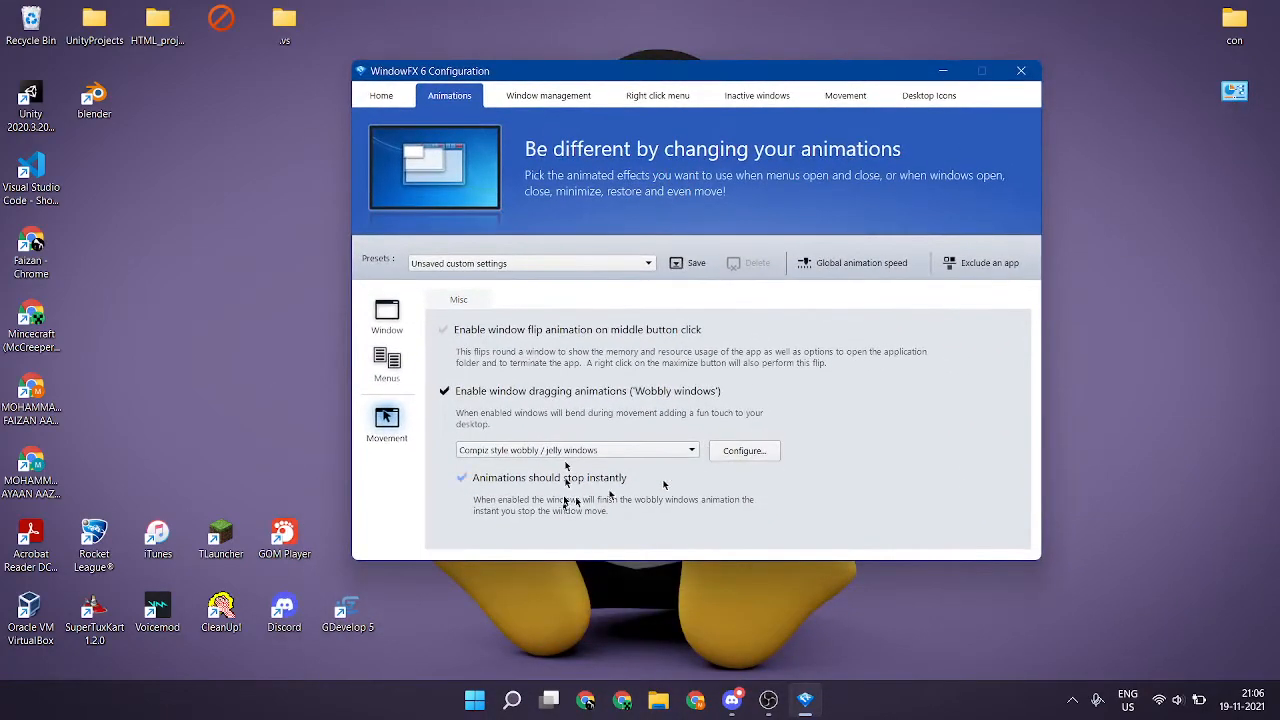
Open the wobbly windows configuration and look through its available presets
click(725, 451)
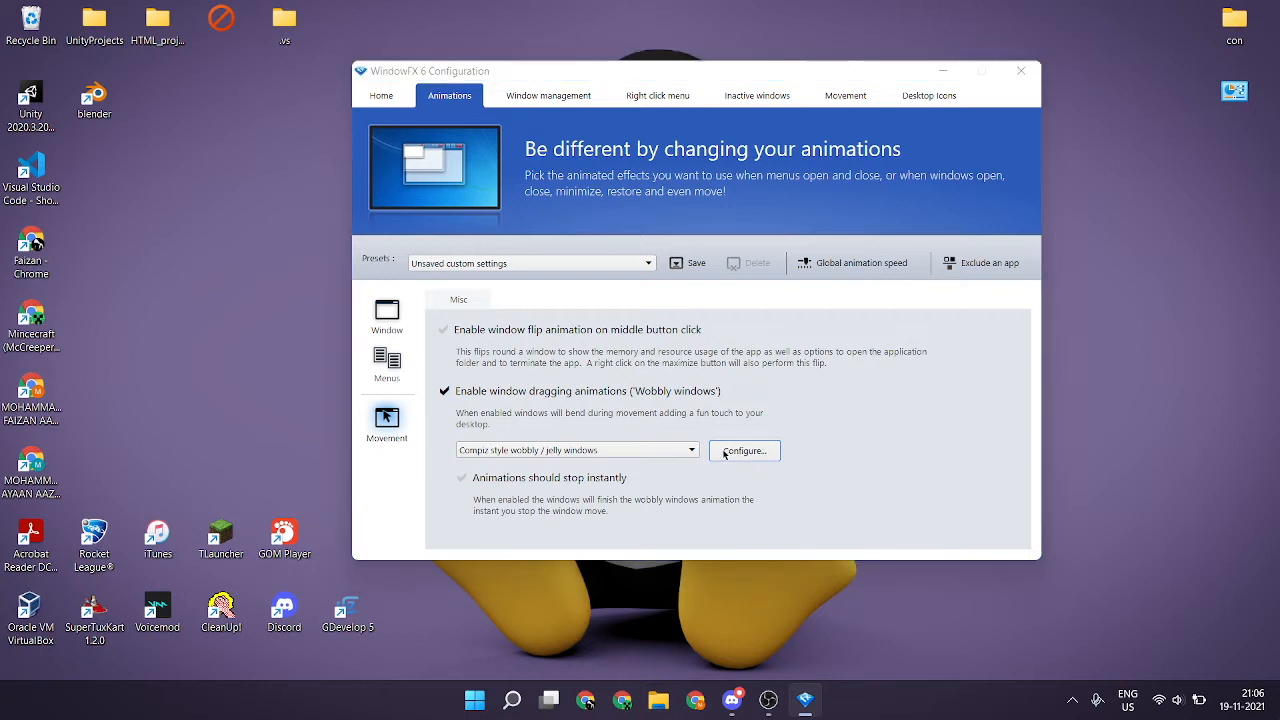
click(660, 226)
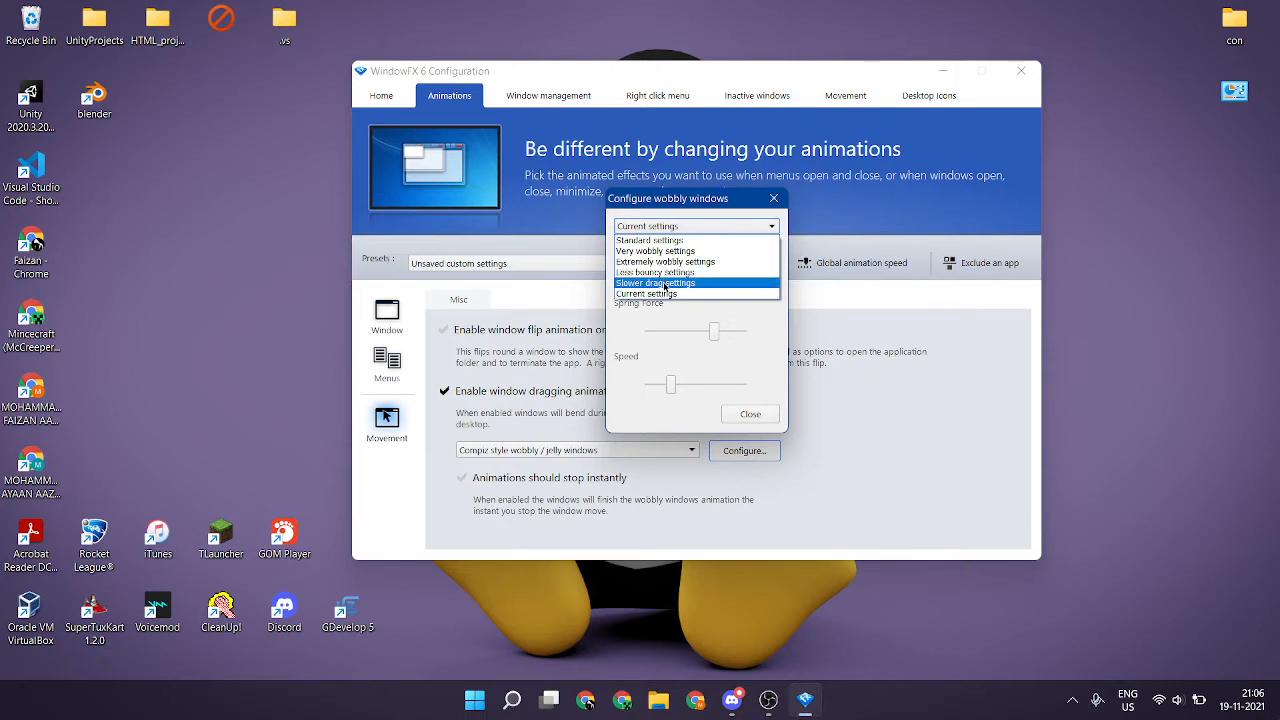
click(762, 314)
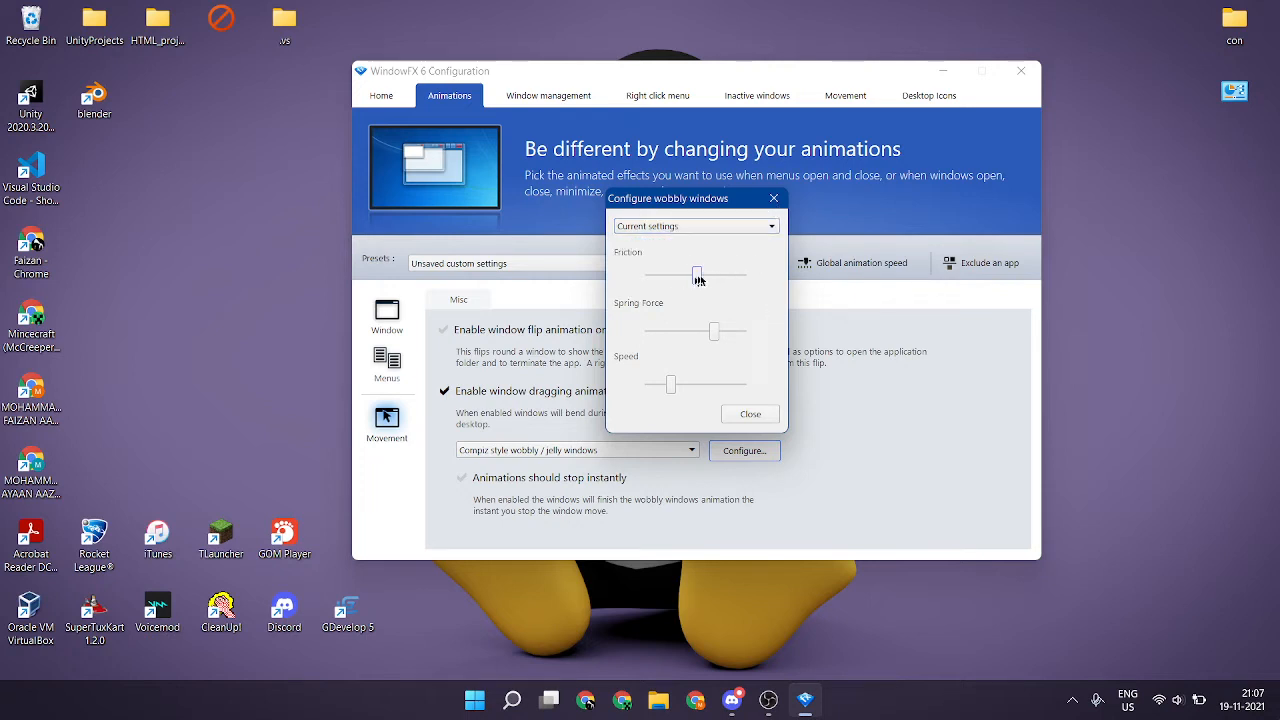
Try friction at the middle and spring force at maximum, moving the wobbly windows dialog around to test the effect
drag(707, 281, 746, 281)
drag(705, 200, 684, 239)
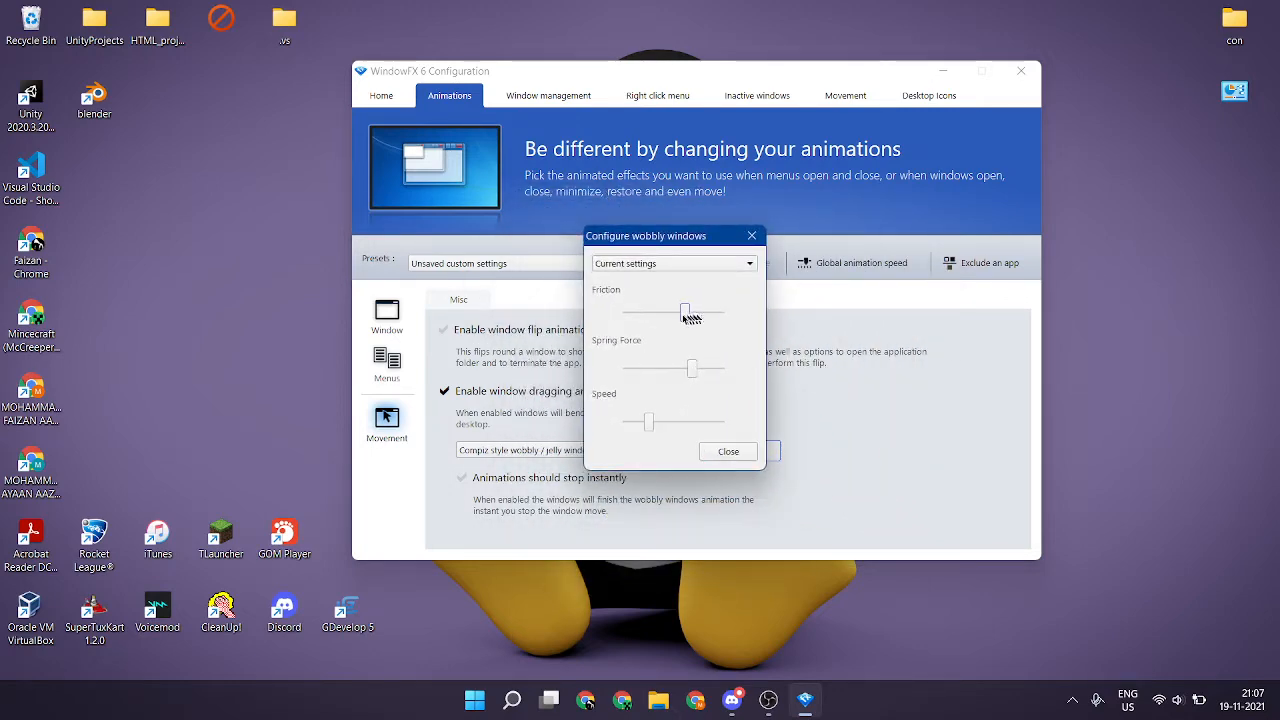
drag(685, 313, 675, 316)
drag(690, 372, 750, 378)
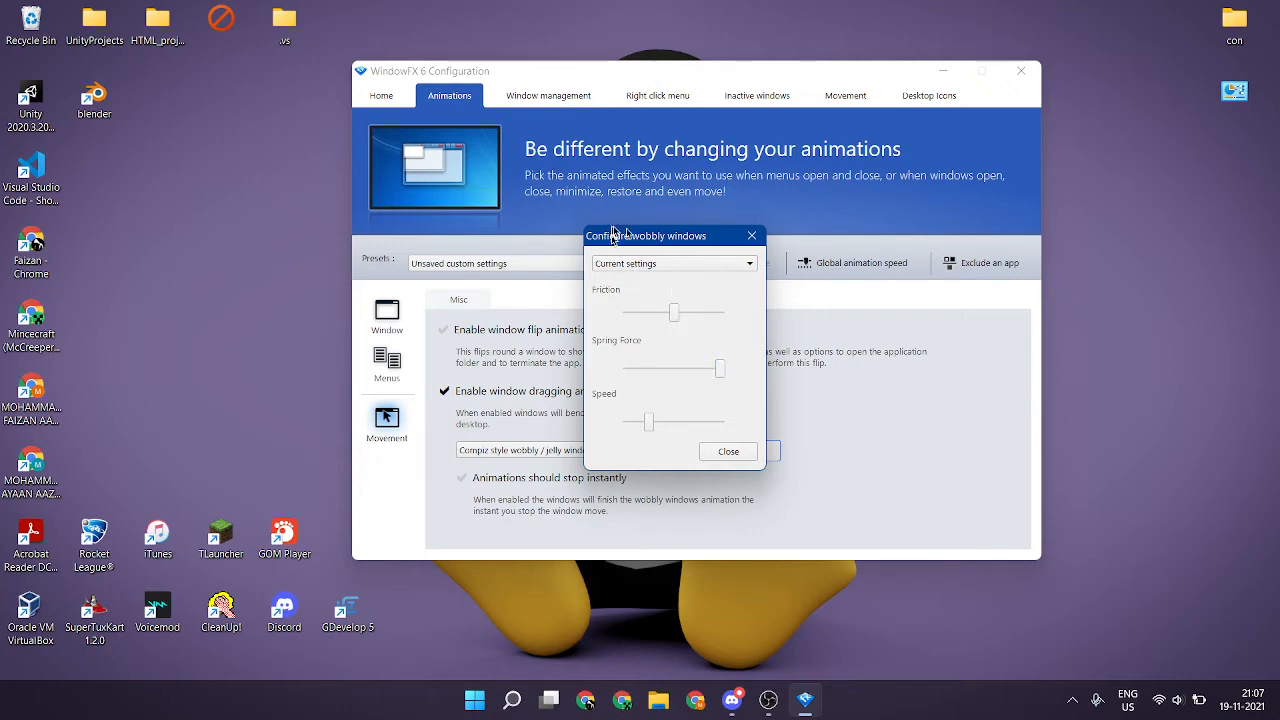
drag(641, 240, 765, 232)
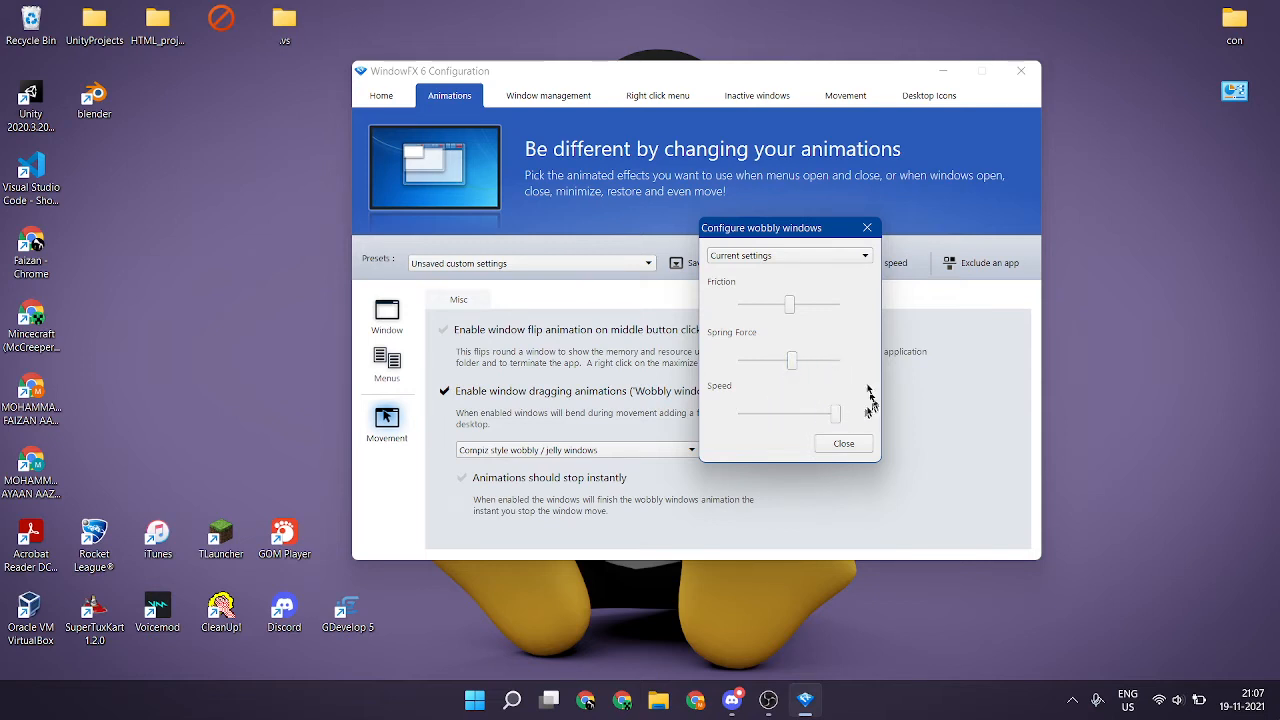
drag(834, 228, 800, 262)
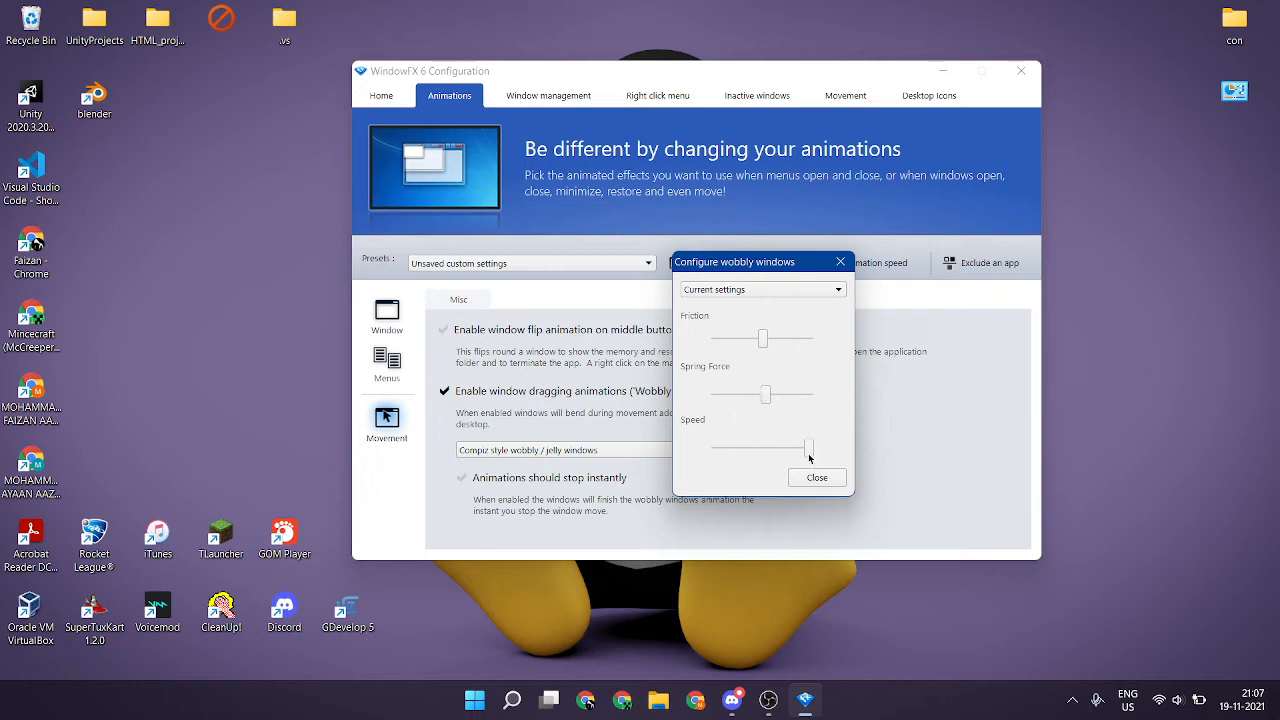
Try middle and maximum speed with spring force at maximum, moving the dialog after each change to test the wobble
drag(810, 457, 768, 450)
drag(770, 401, 810, 398)
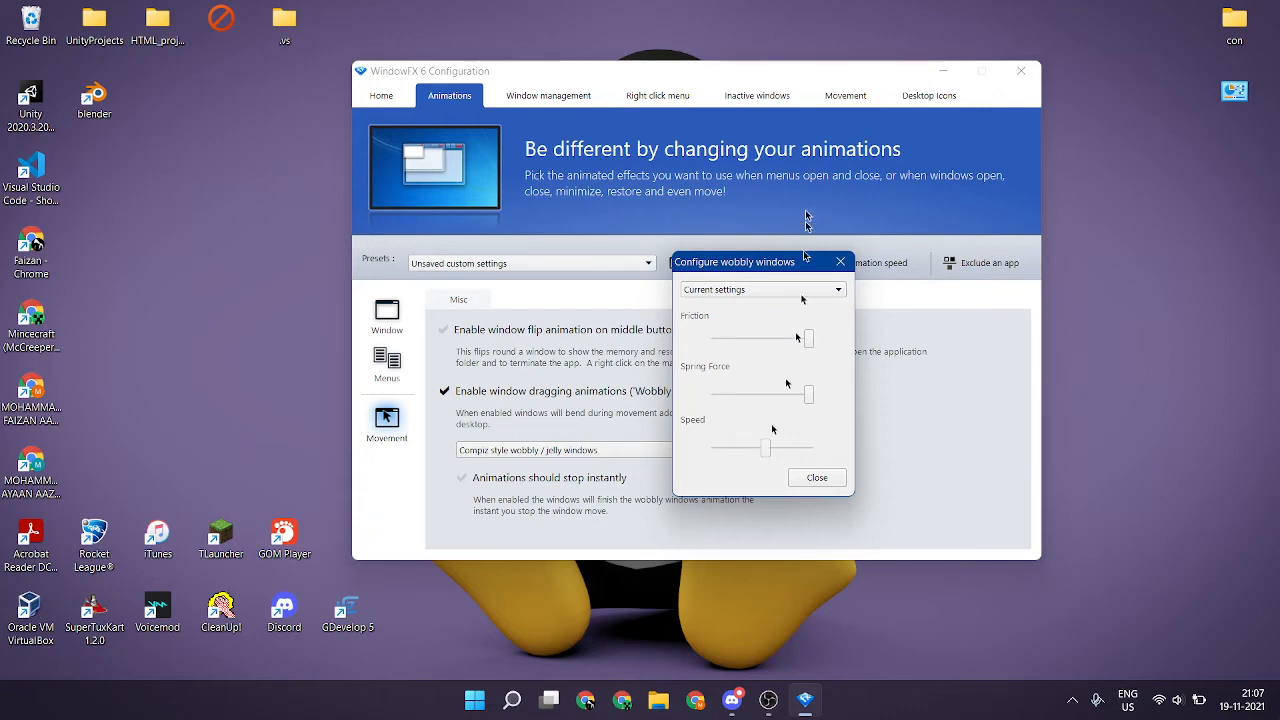
drag(776, 257, 710, 273)
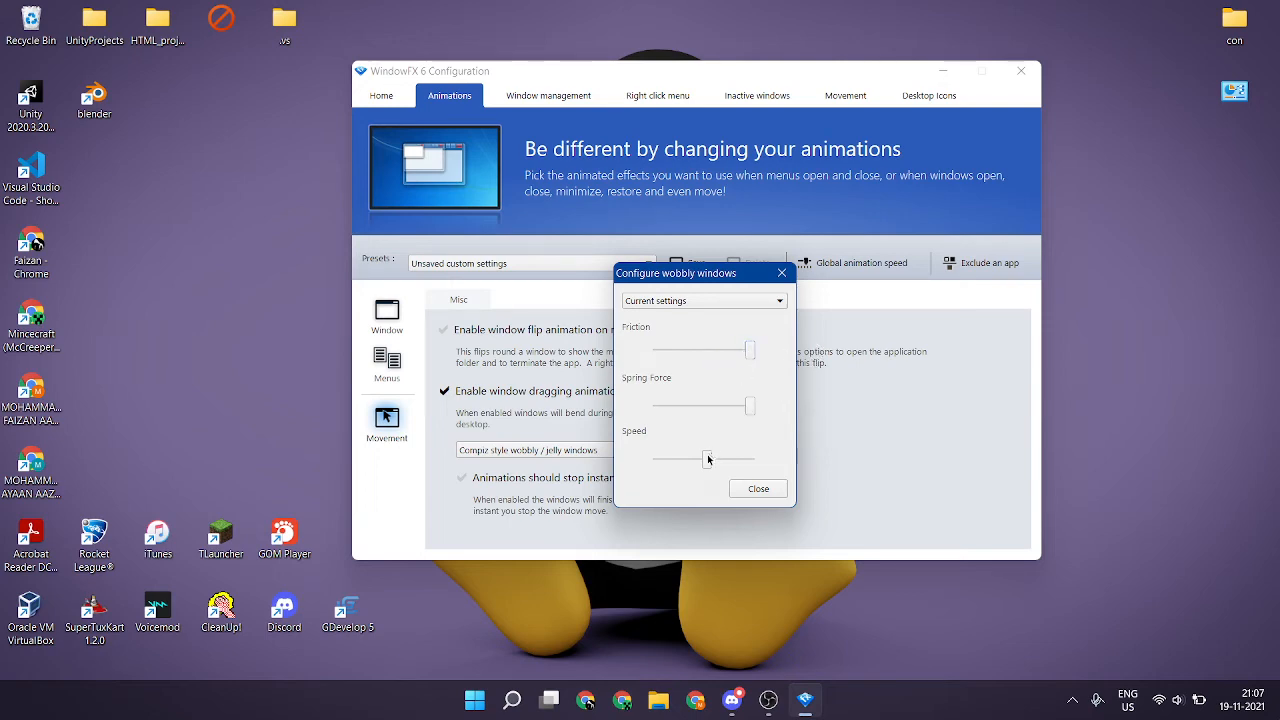
drag(708, 459, 858, 407)
drag(726, 277, 728, 226)
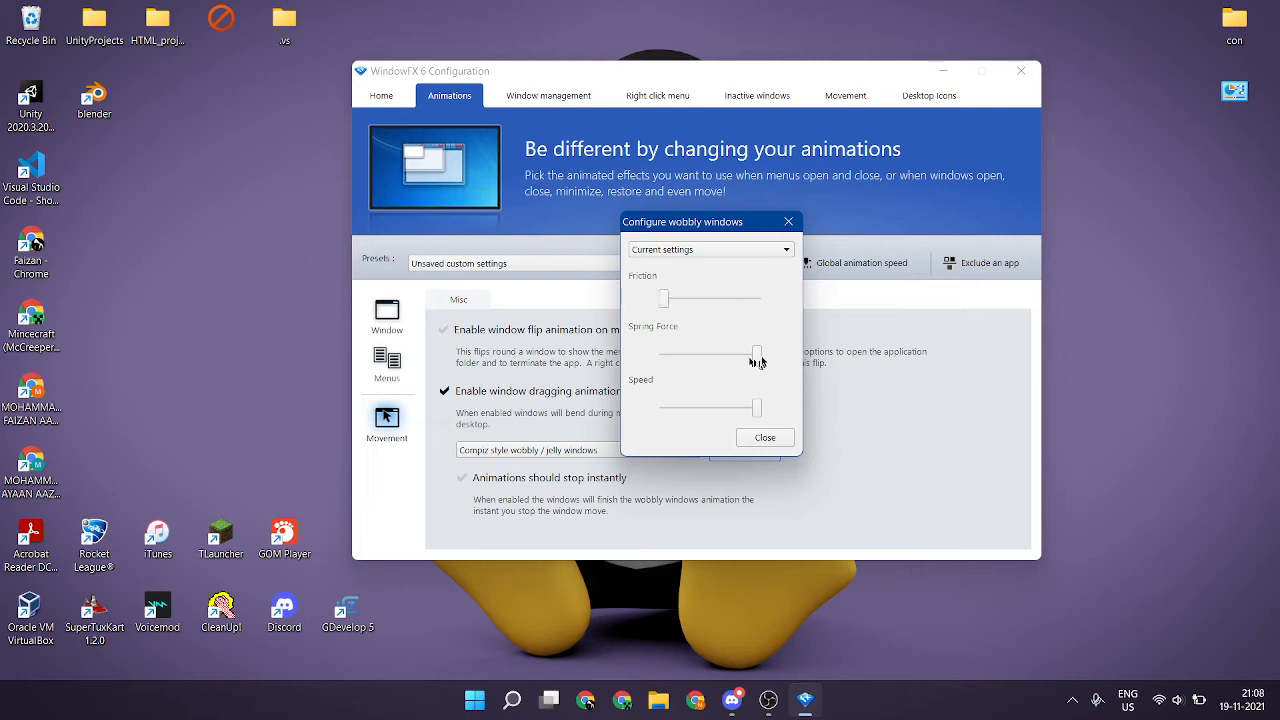
Lower the wobble speed to minimum and keep testing different slider combinations by moving the dialog
drag(757, 407, 663, 407)
drag(674, 232, 847, 320)
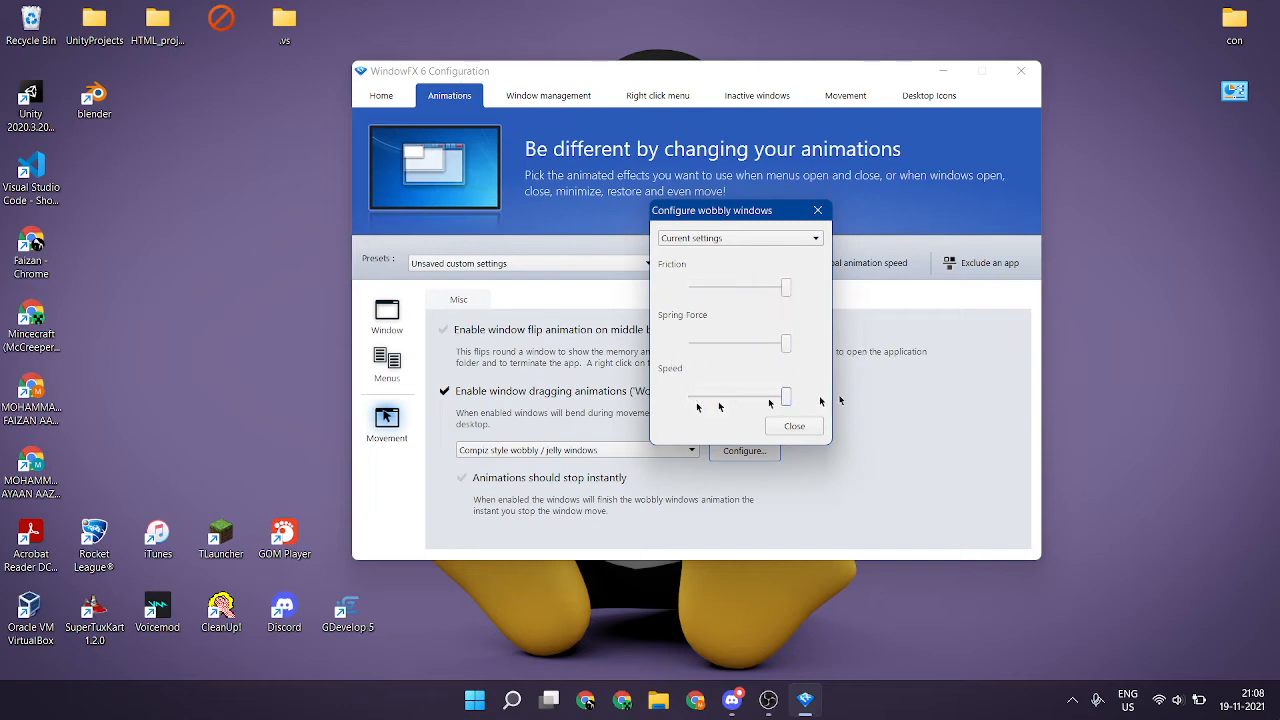
drag(735, 217, 742, 254)
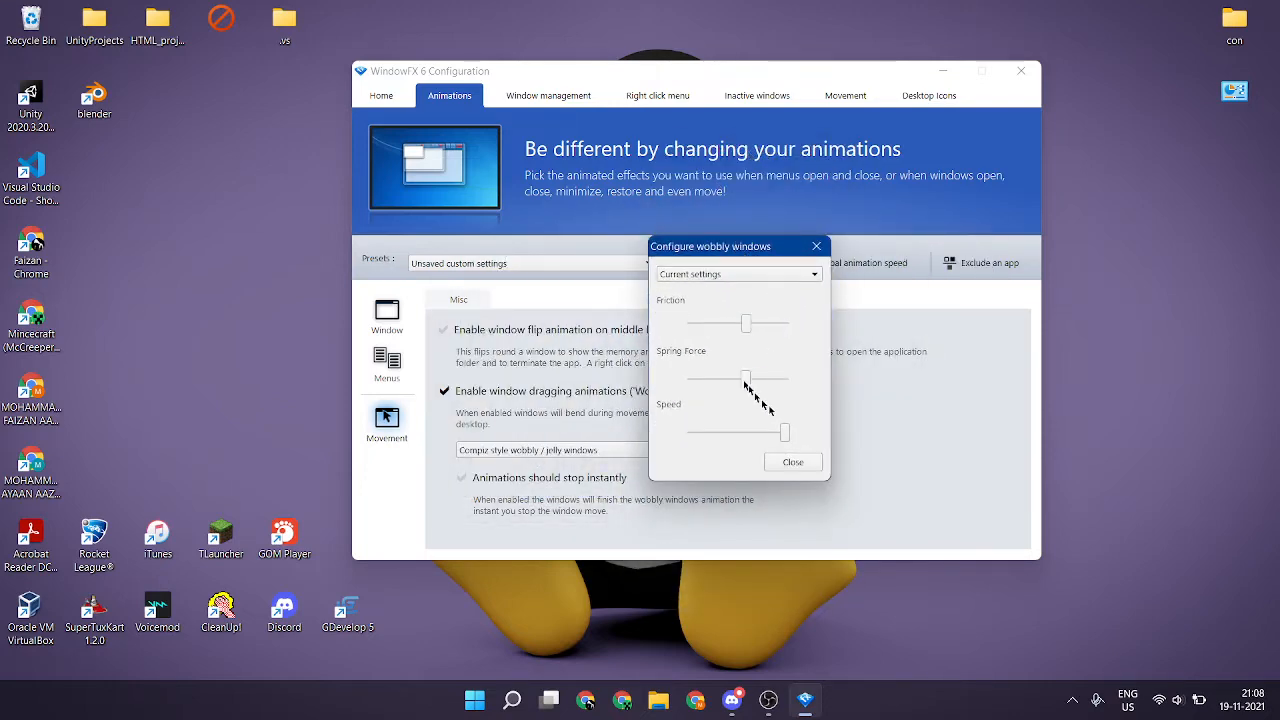
drag(757, 258, 745, 207)
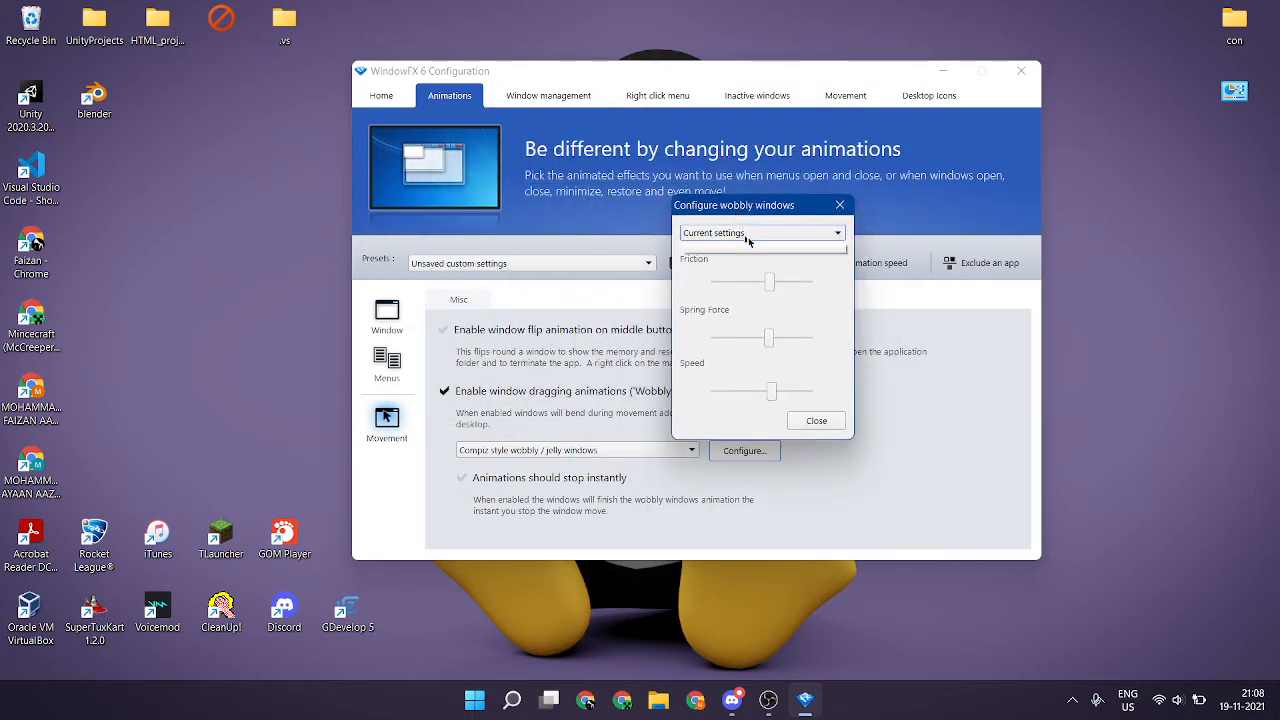
Try the Very wobbly and Extremely wobbly presets, moving the dialog to test each one
click(745, 232)
click(746, 259)
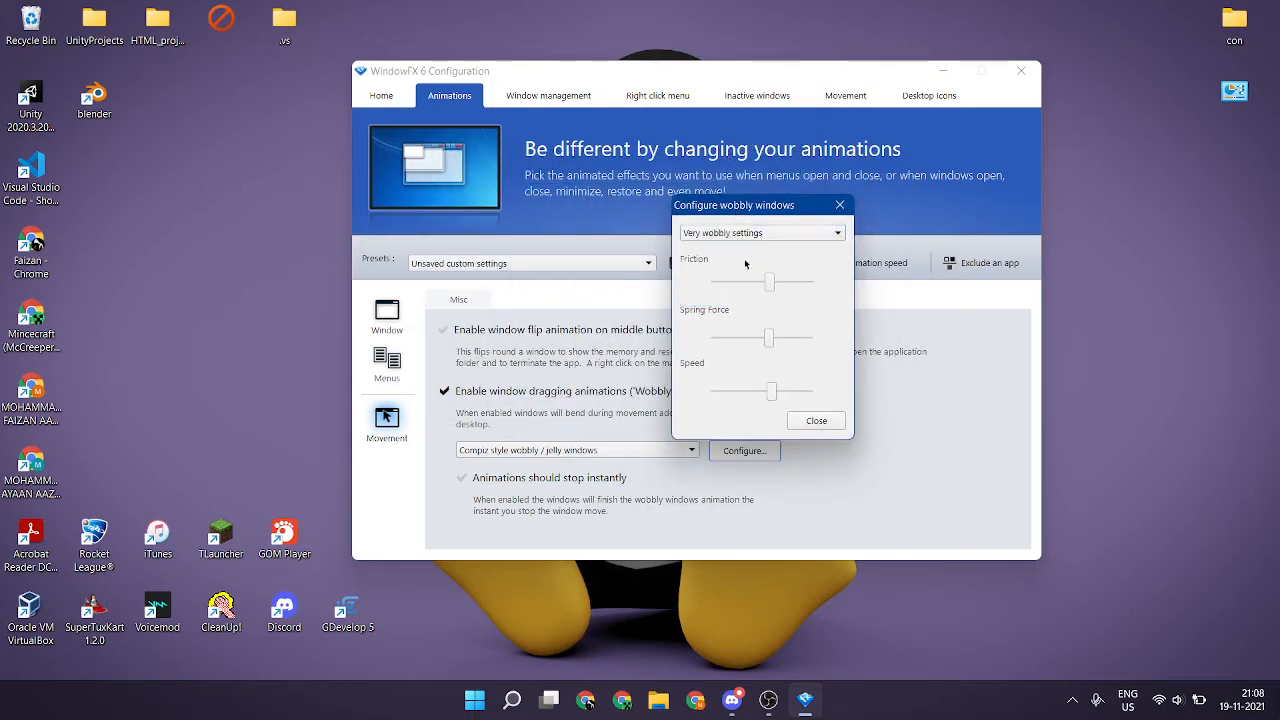
drag(755, 207, 700, 227)
click(705, 239)
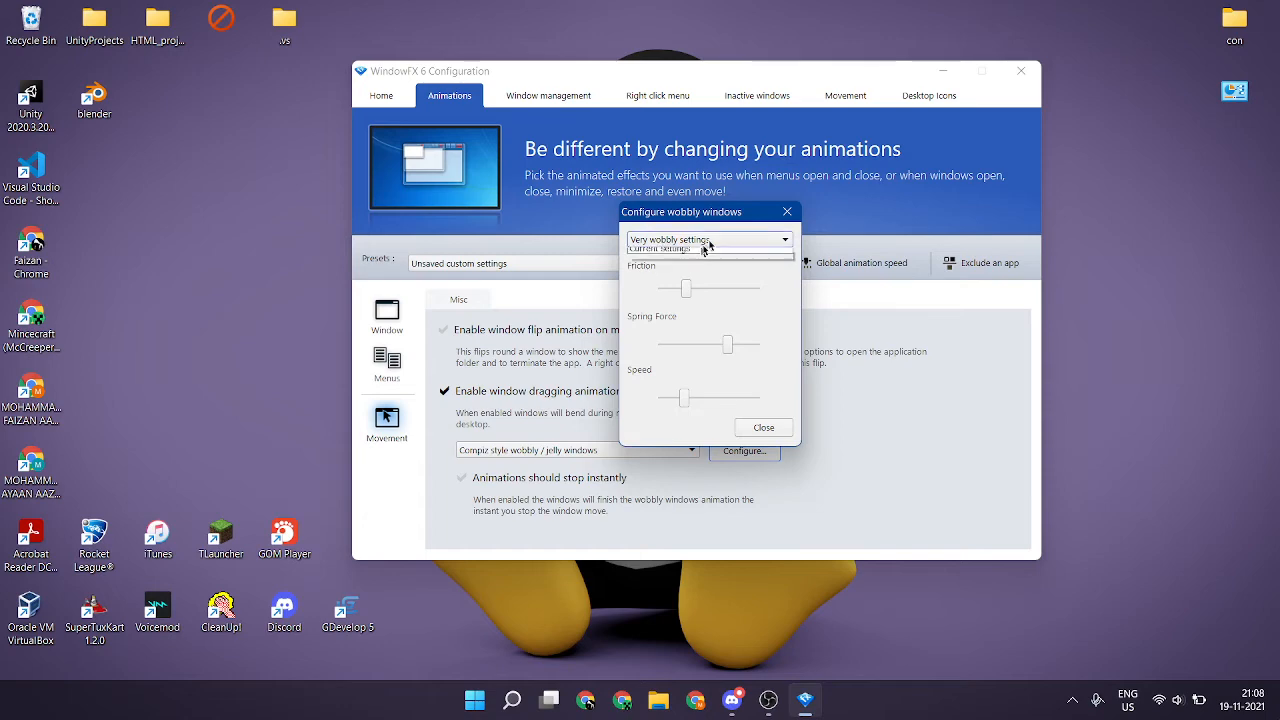
click(707, 275)
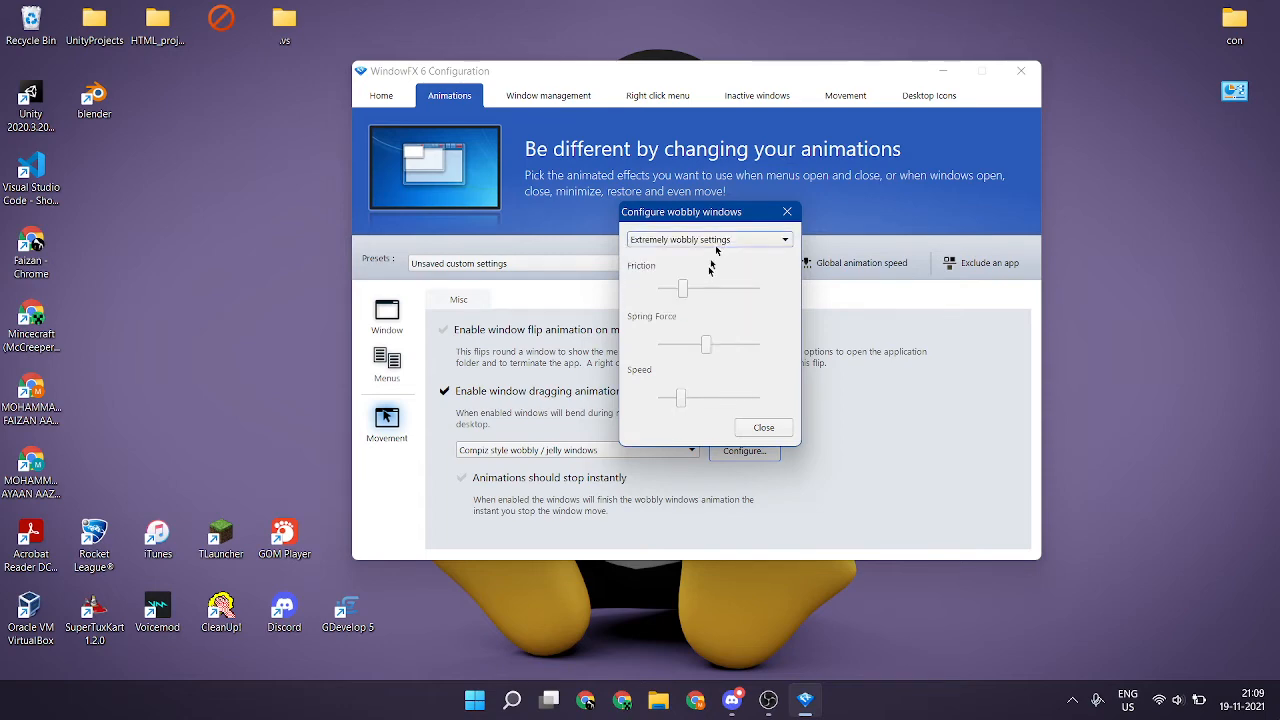
drag(722, 220, 779, 197)
Try the Less bouncy and Slower drag presets, moving the dialog to test each one
click(835, 216)
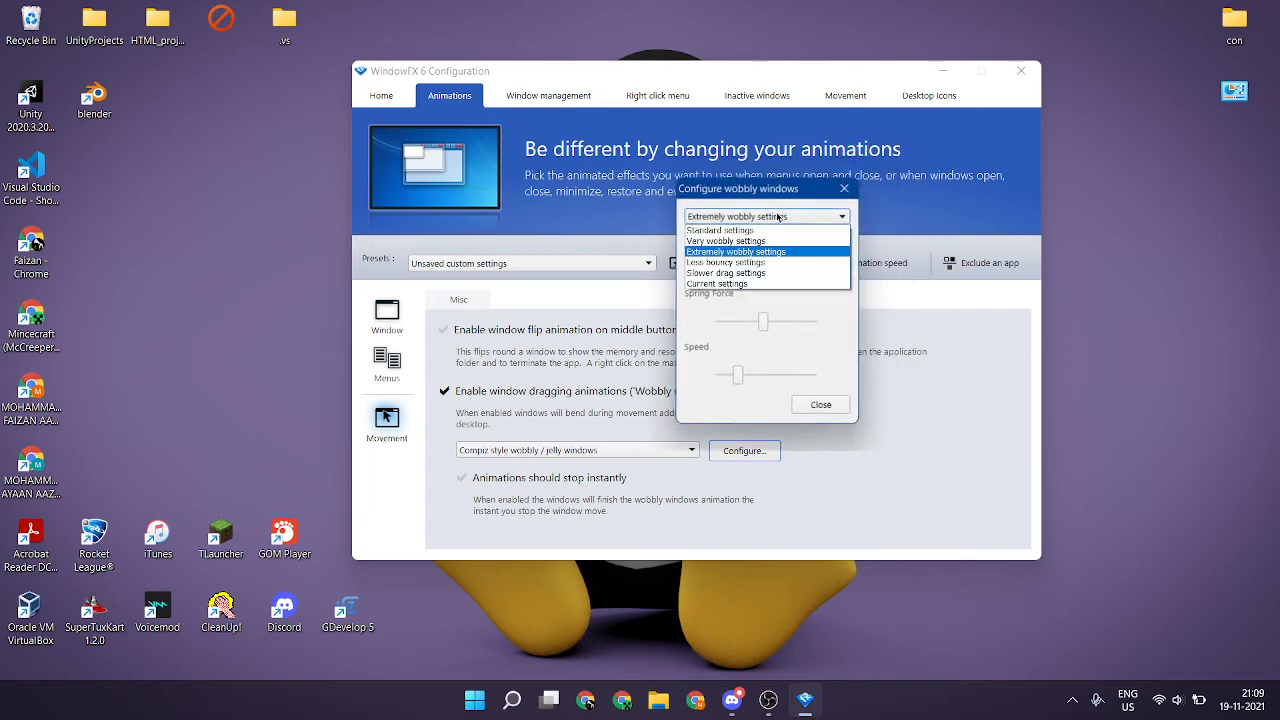
click(770, 262)
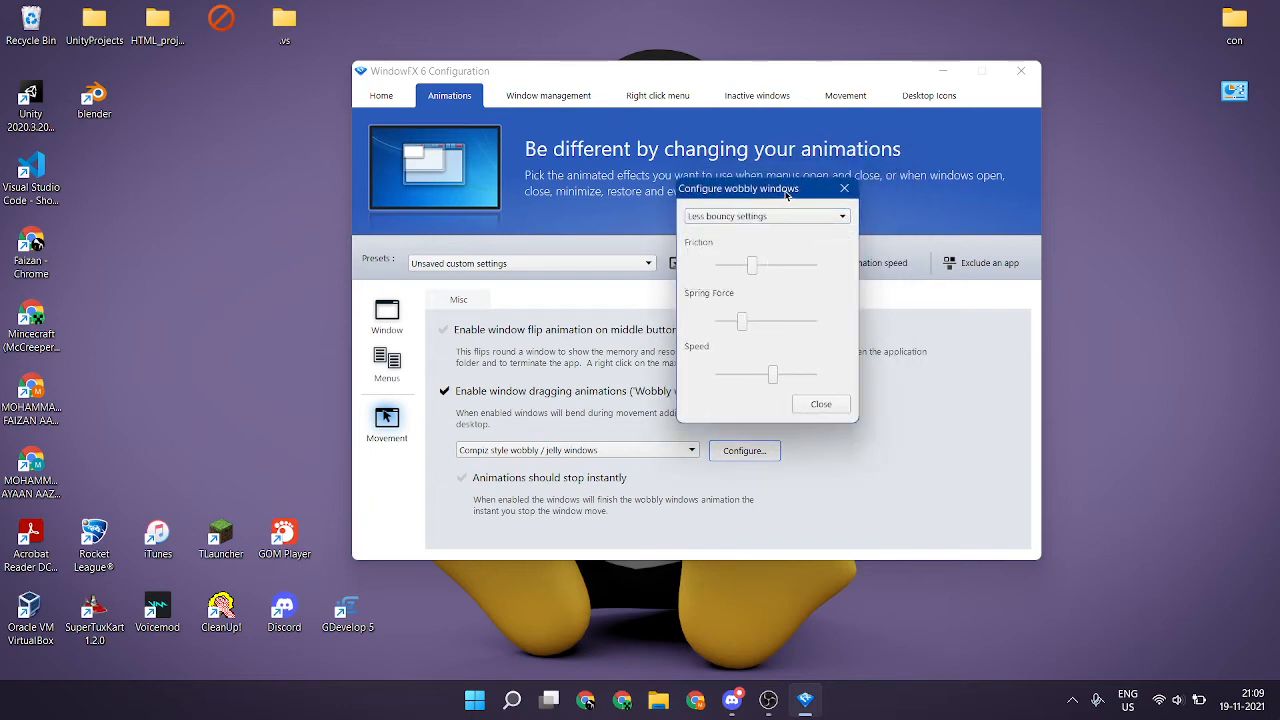
drag(786, 194, 722, 248)
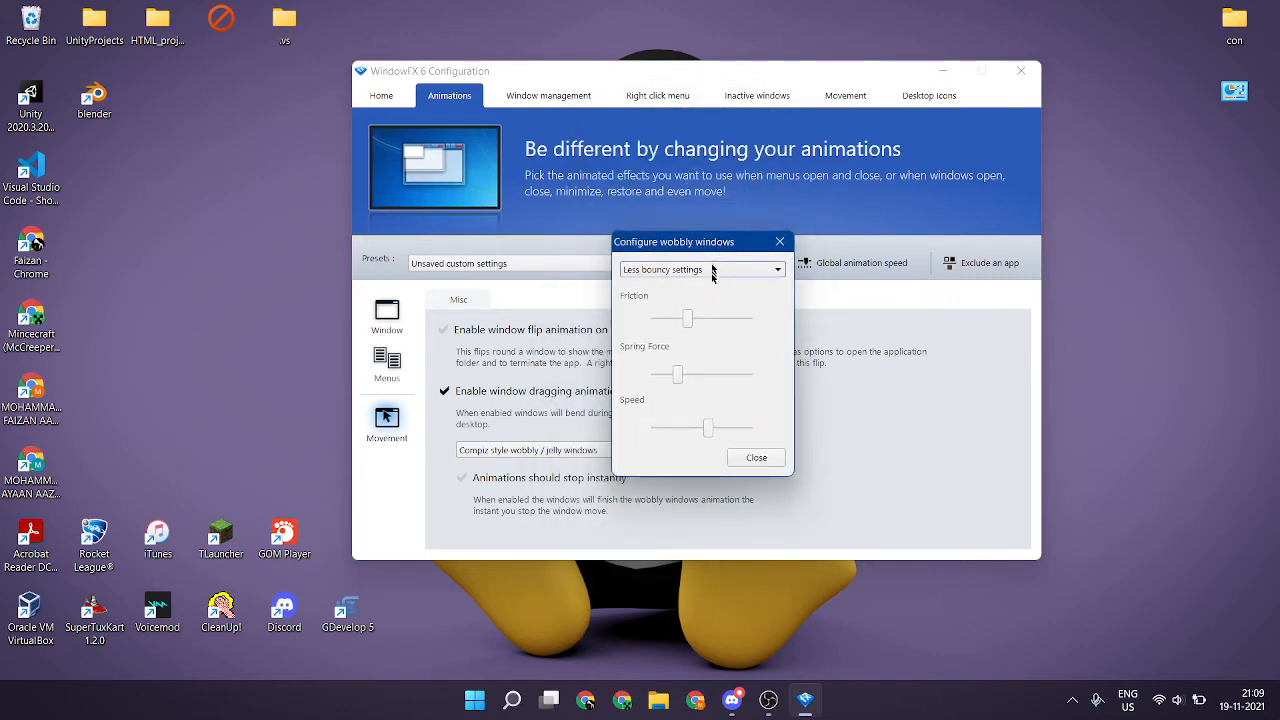
click(712, 270)
click(706, 322)
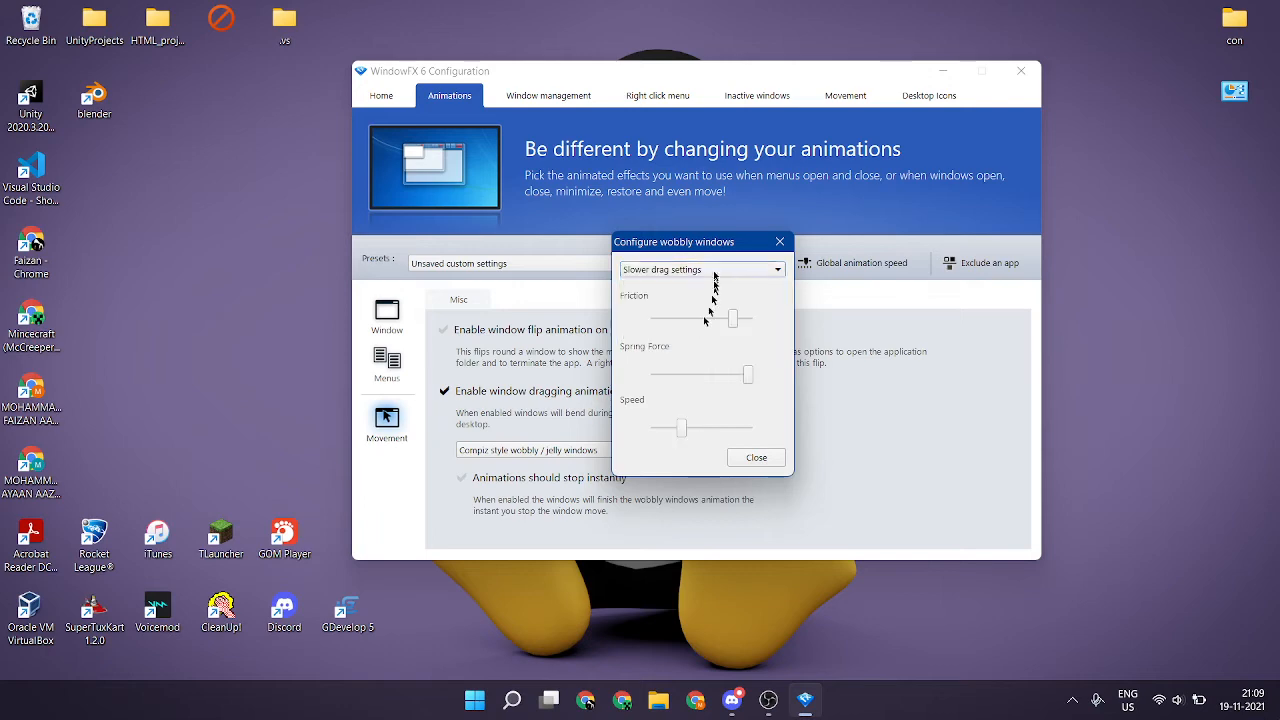
drag(720, 243, 733, 192)
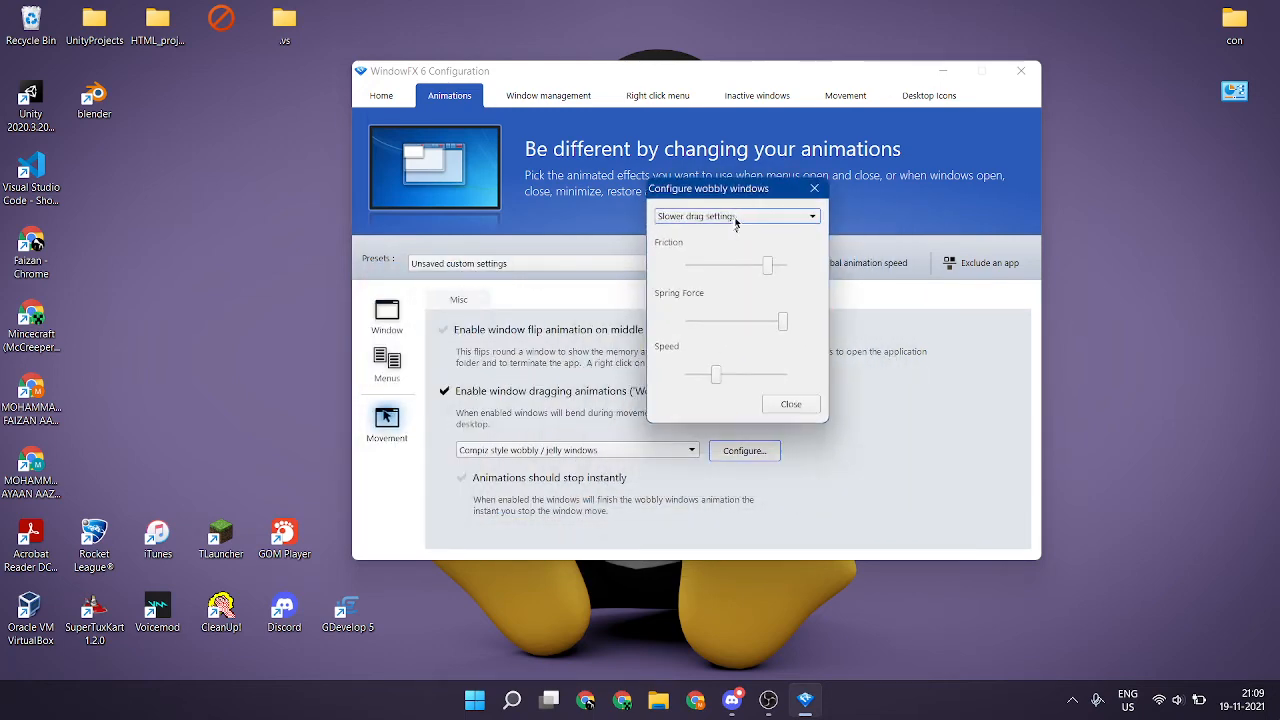
Apply the Very wobbly settings preset, test it by moving the dialog, and close the wobbly windows configuration
click(735, 217)
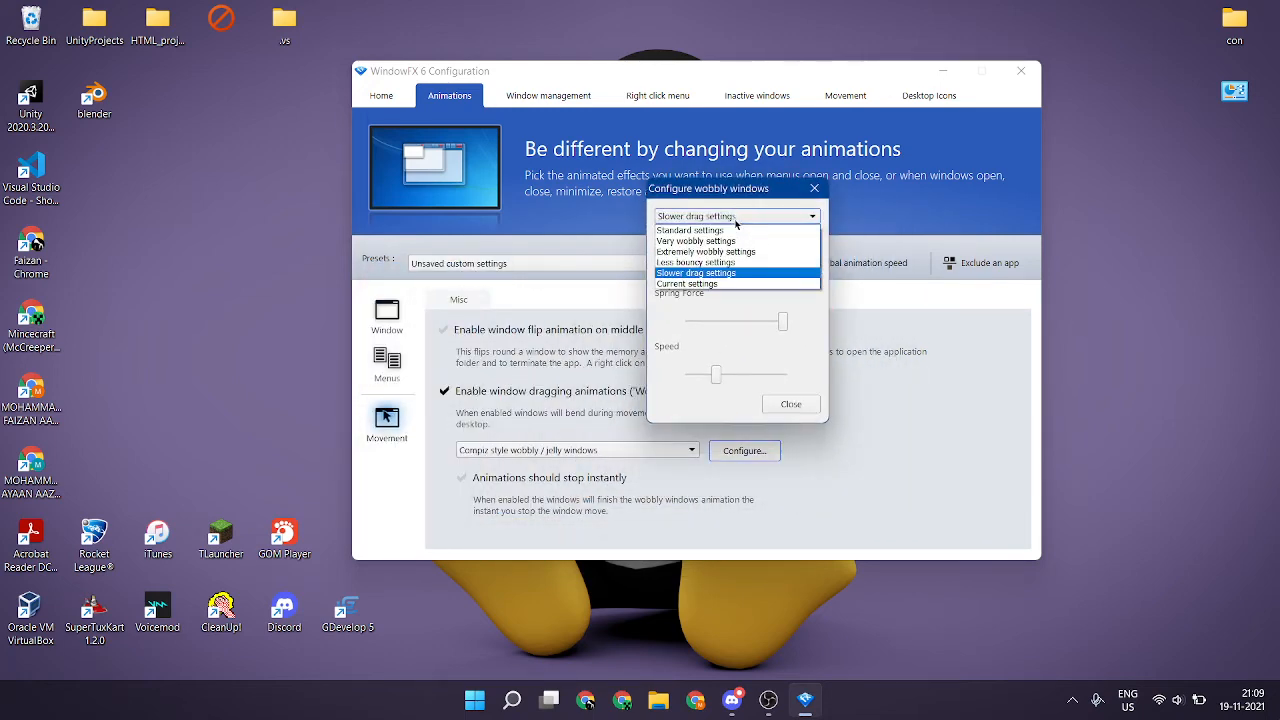
click(728, 243)
drag(690, 190, 799, 172)
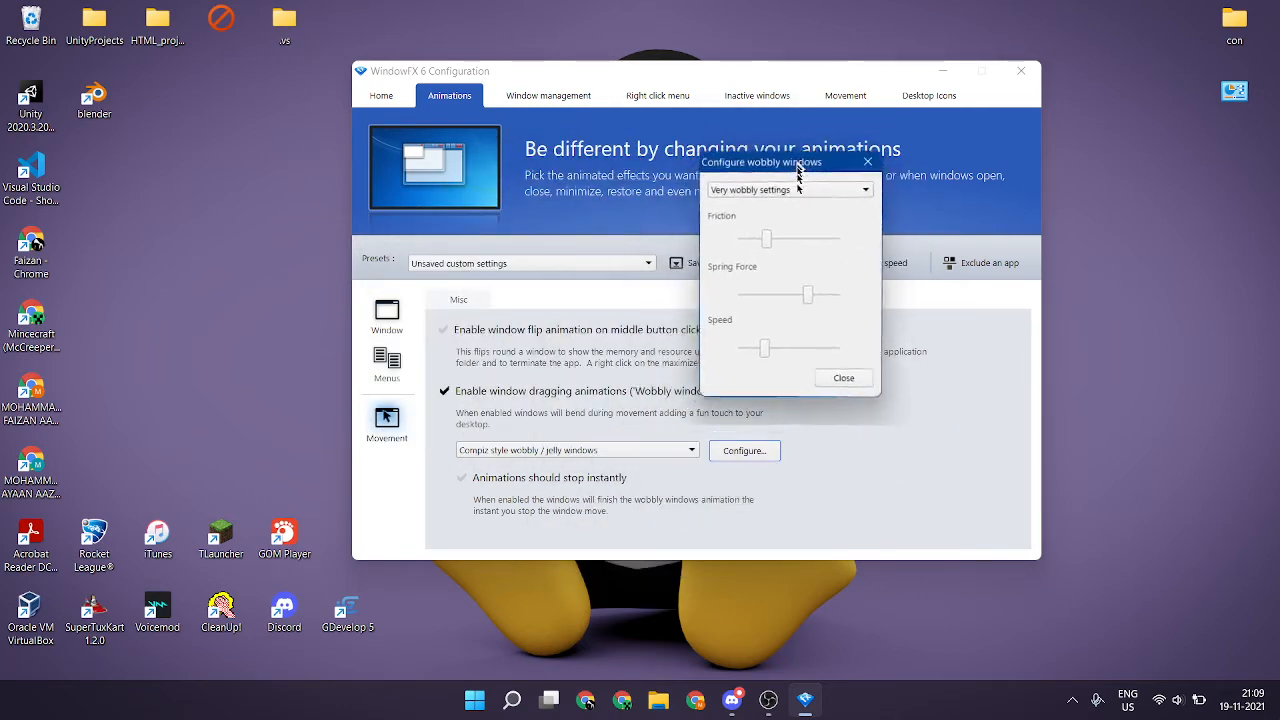
click(843, 379)
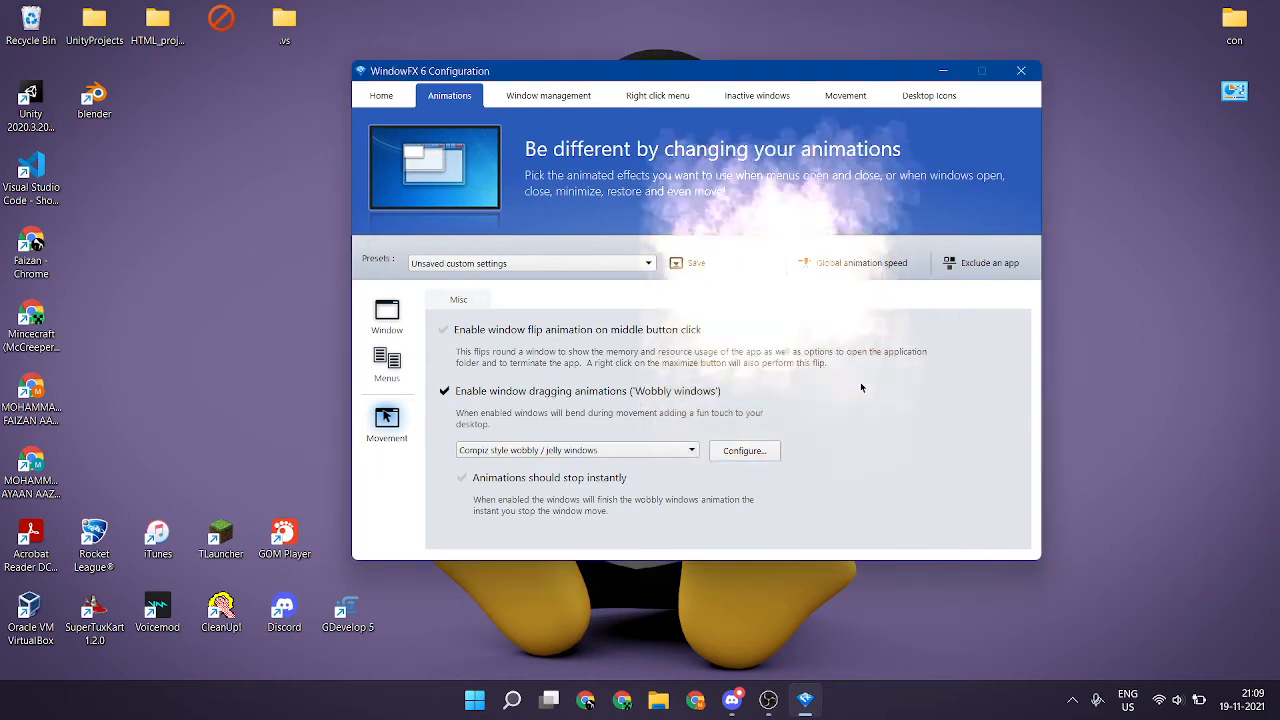
Save the animation settings as a preset named with the creator's first name, and move the configuration window to test it
click(690, 264)
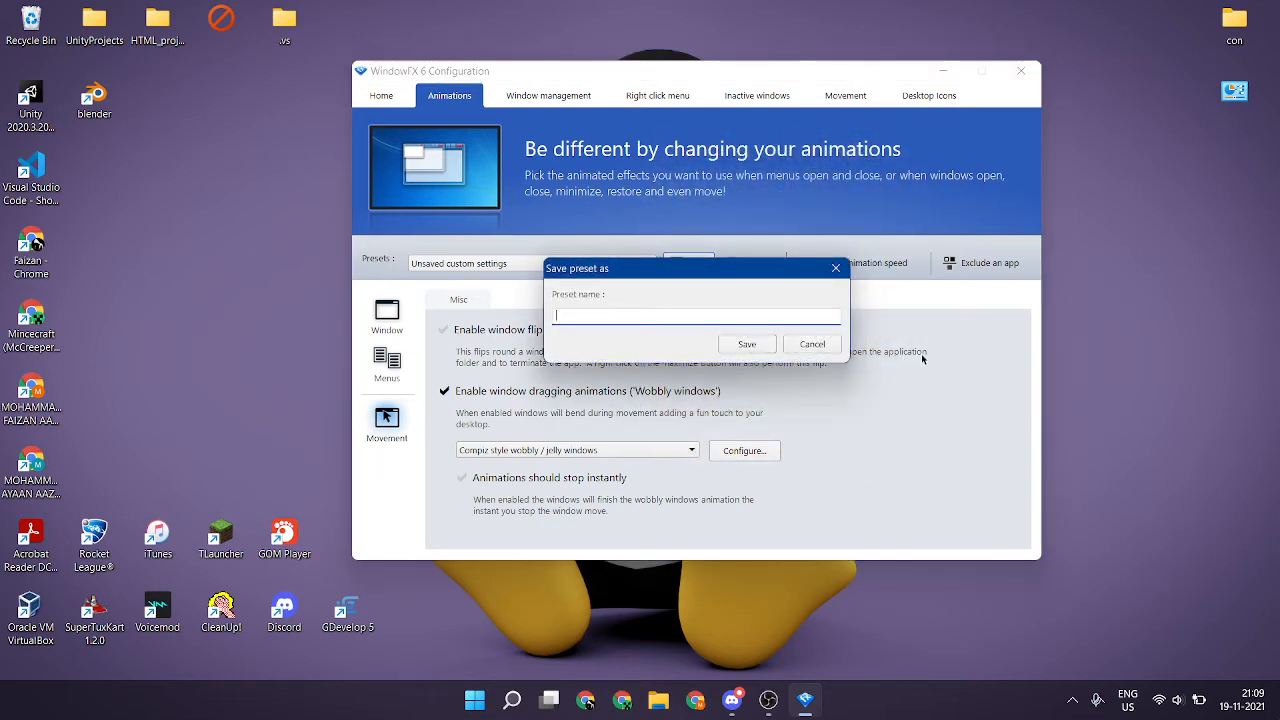
text(Faizan)
key(Return)
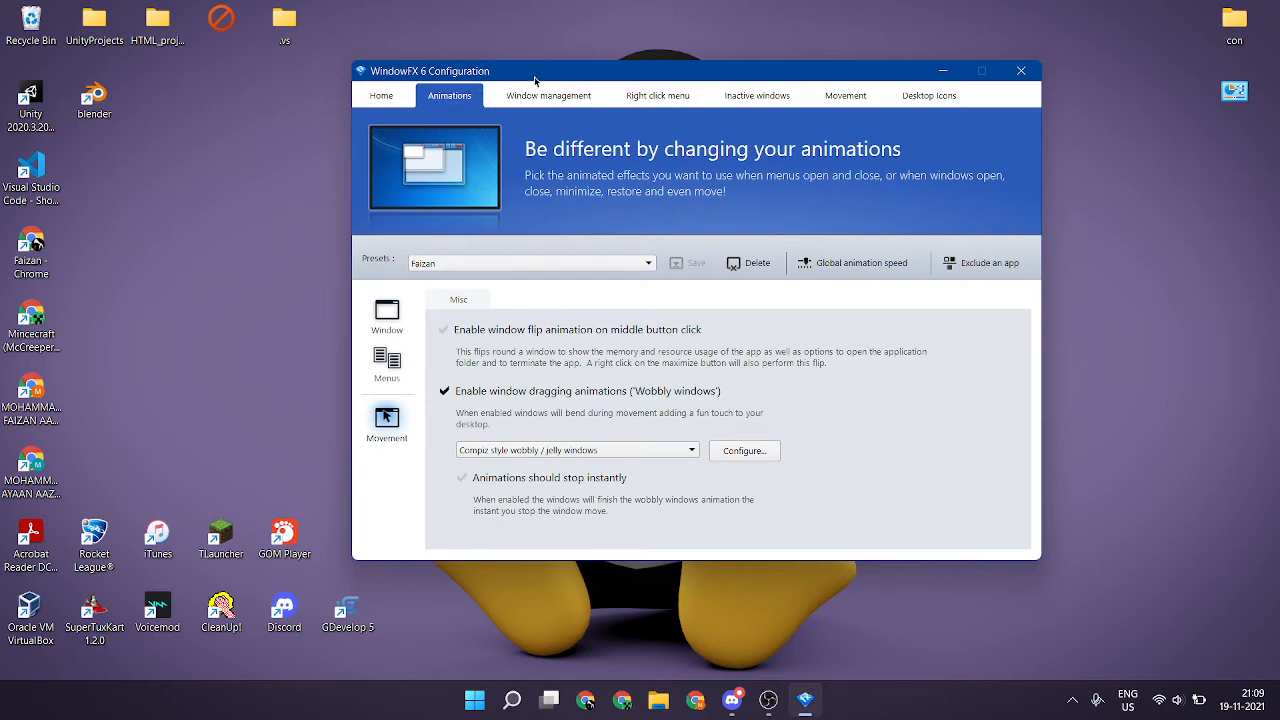
mouse_move(534, 80)
mouse_down()
mouse_move(482, 62)
mouse_move(725, 98)
mouse_move(548, 90)
mouse_up()
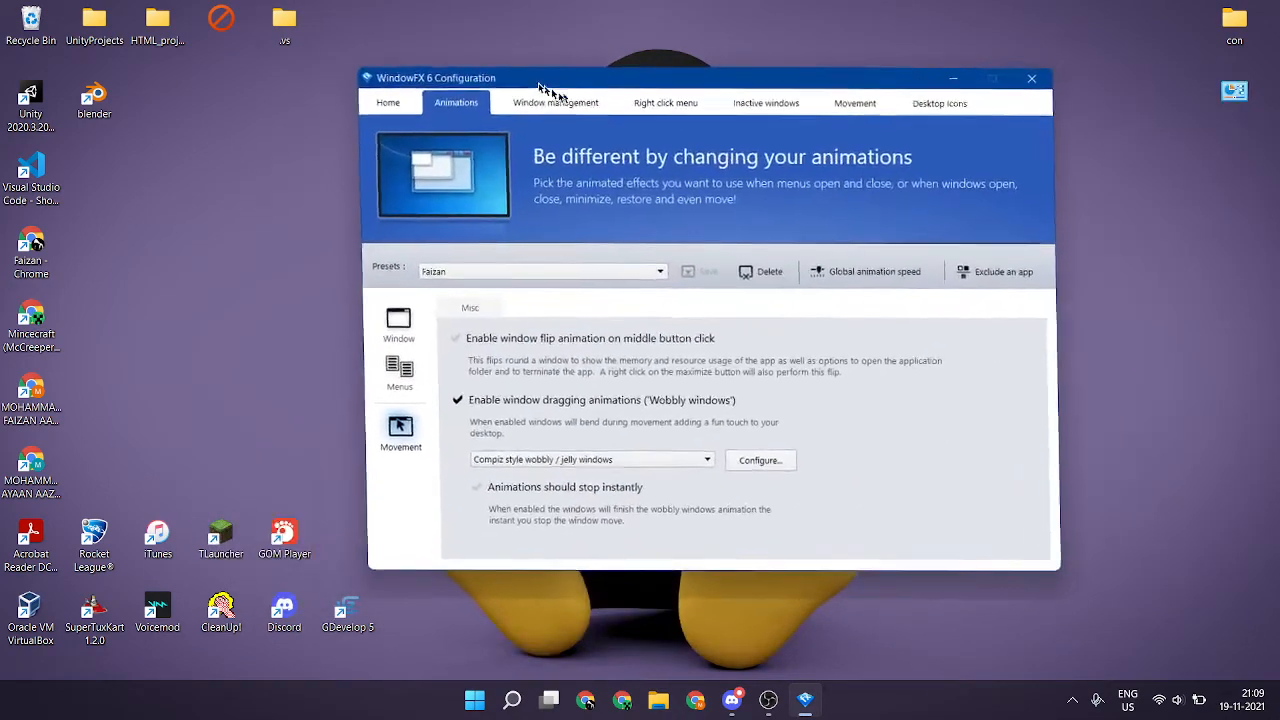
Look through the window management, right click menu, inactive windows, movement and desktop icons settings
click(550, 101)
click(660, 101)
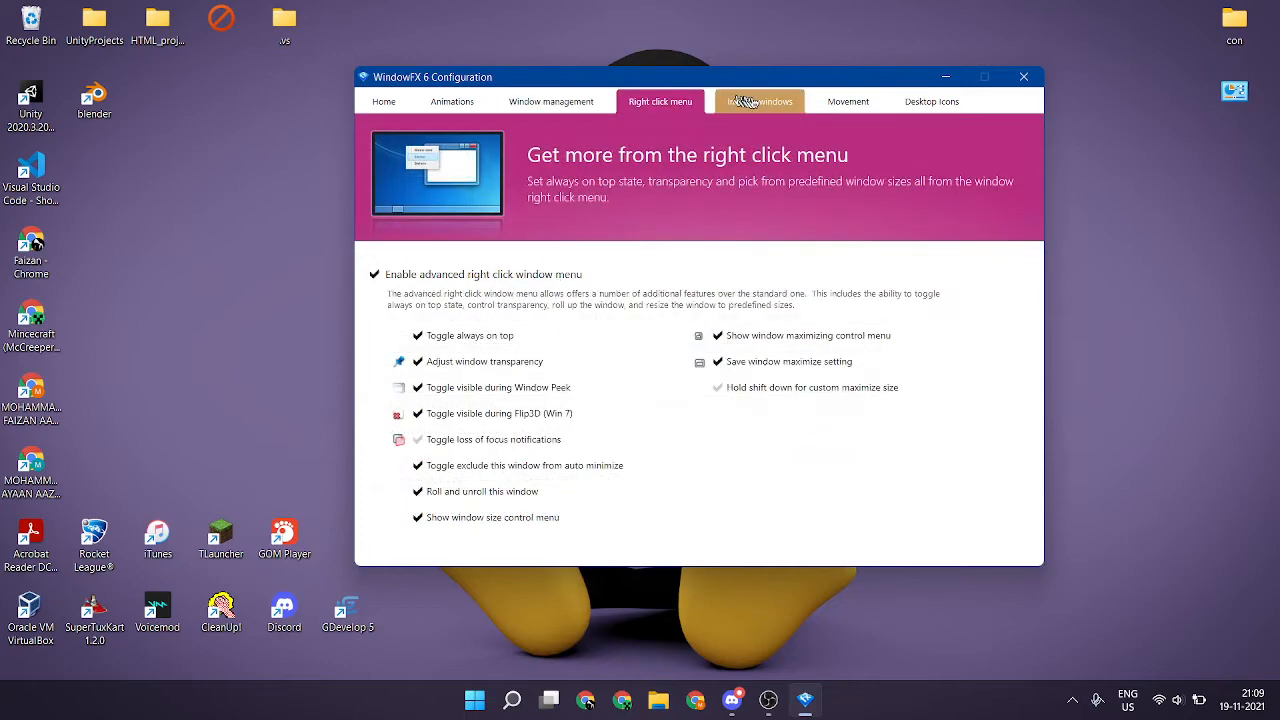
click(745, 101)
click(850, 101)
click(903, 104)
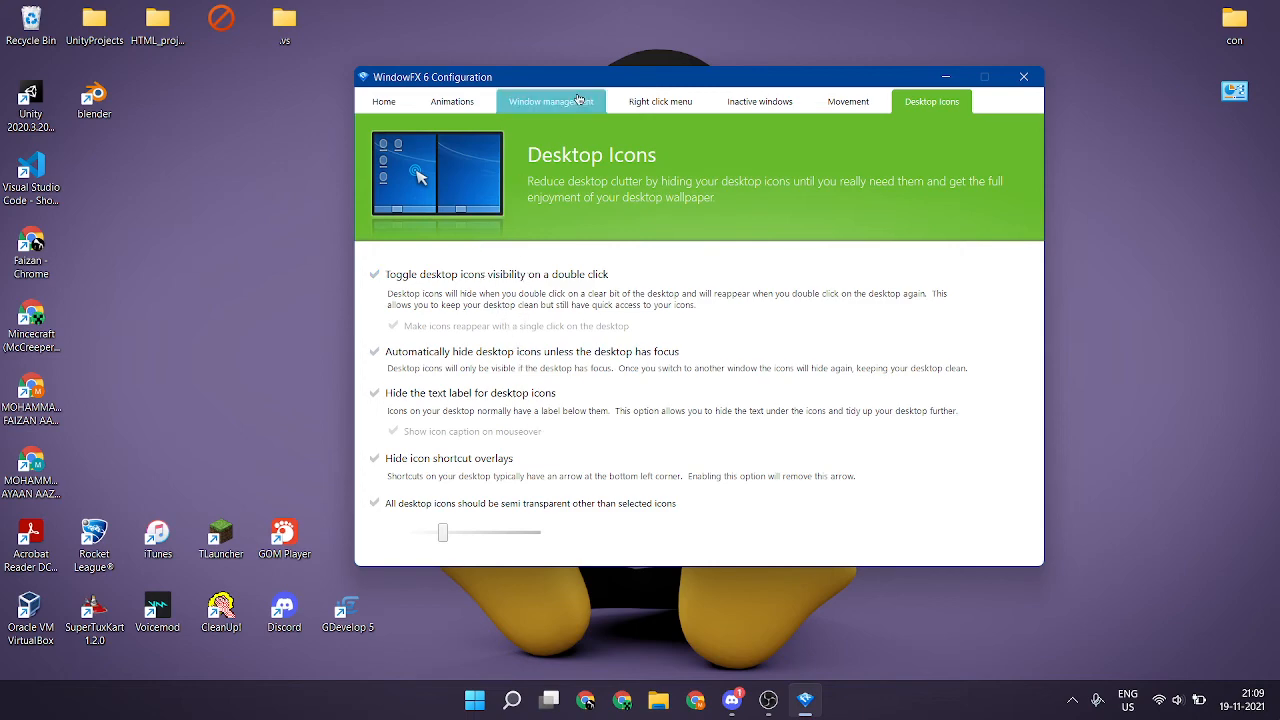
Move the configuration window around to test the wobble, and view the window management settings
drag(584, 79, 507, 79)
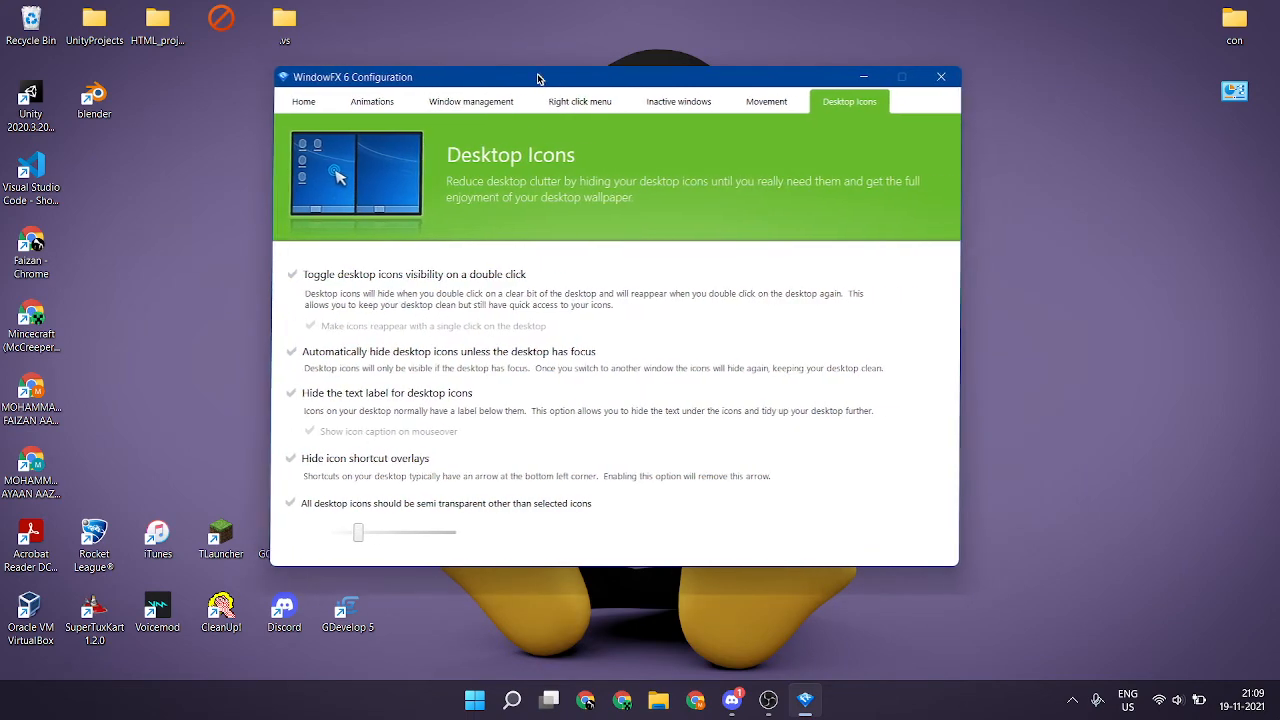
drag(614, 83, 666, 91)
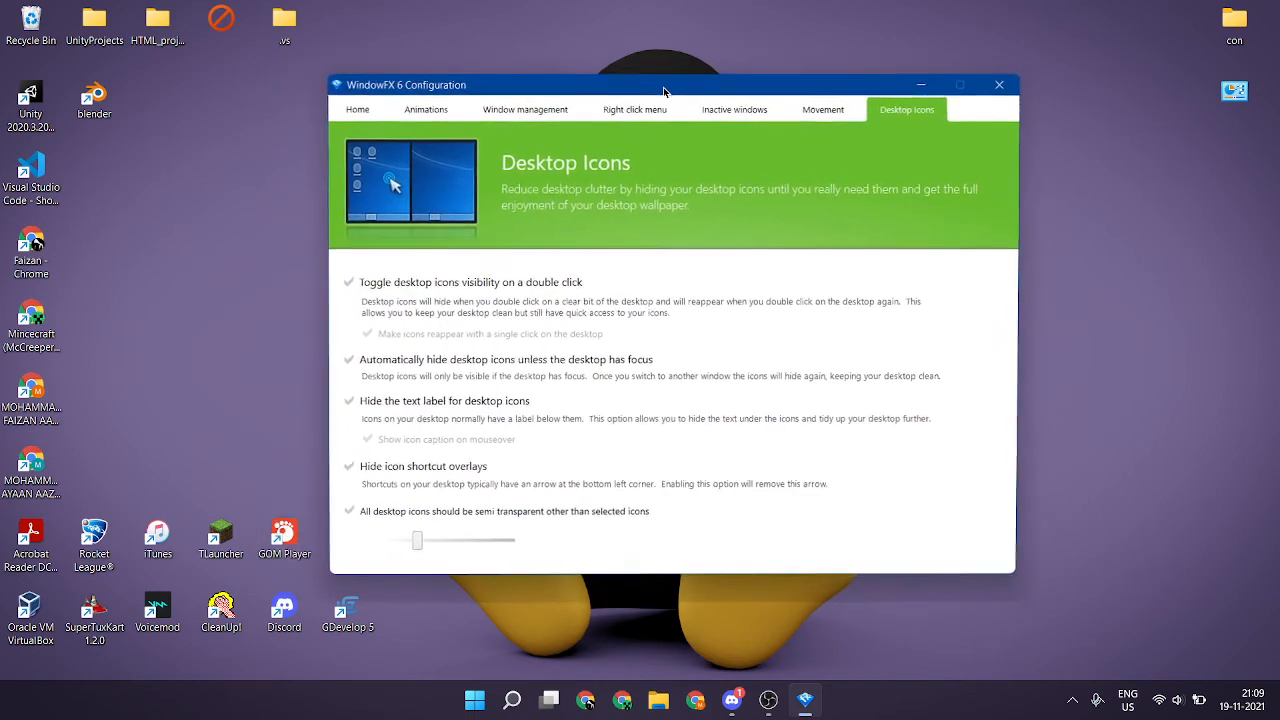
click(545, 110)
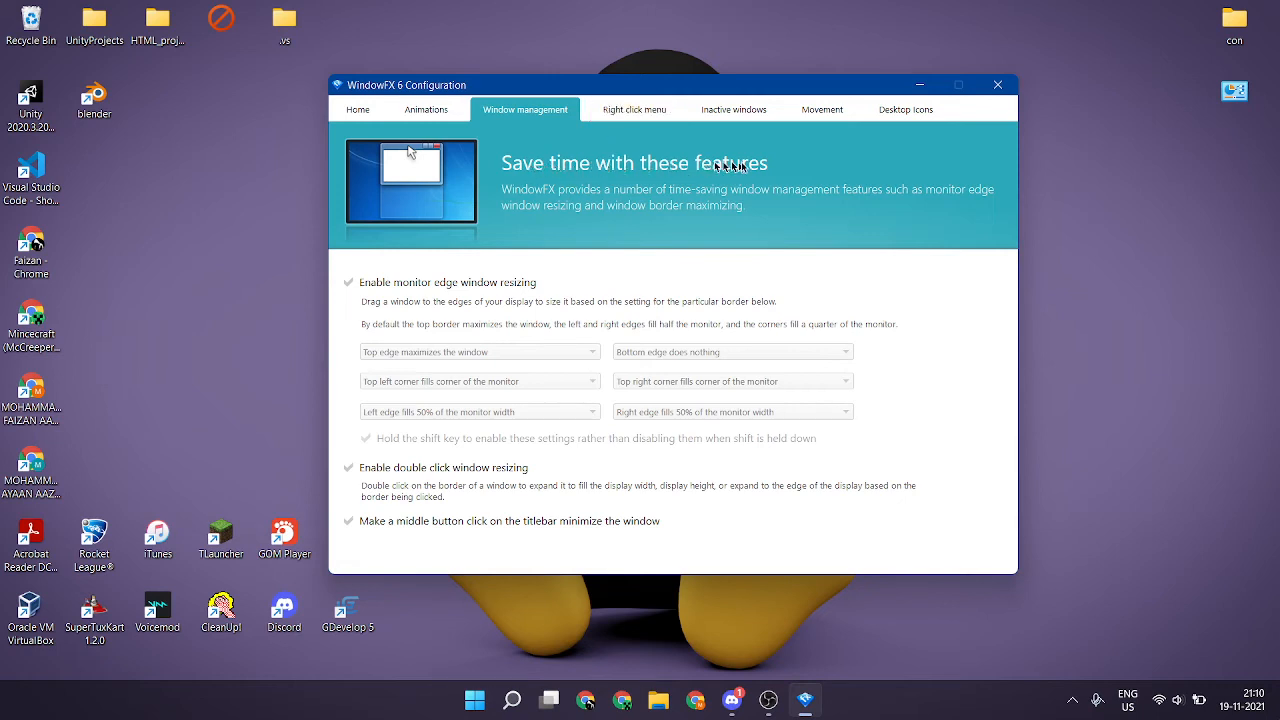
View the right click menu settings and check the desktop's context menu with its extended options
click(608, 118)
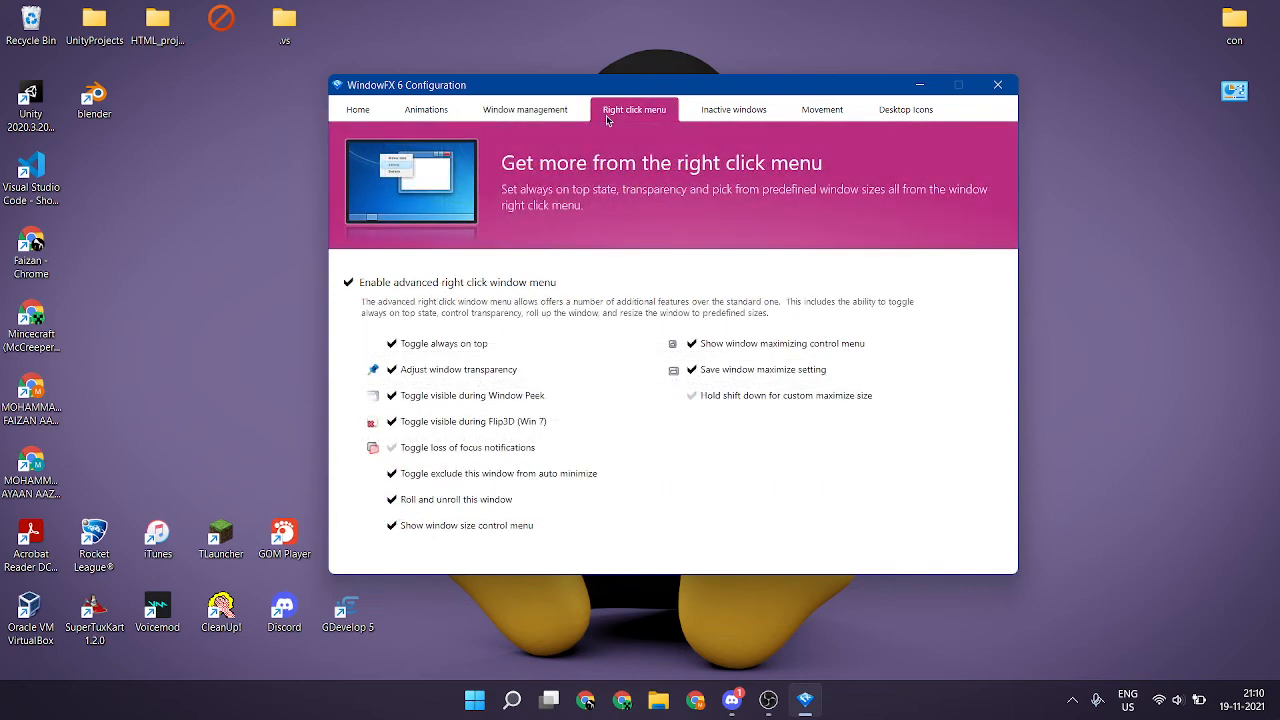
right_click(1077, 165)
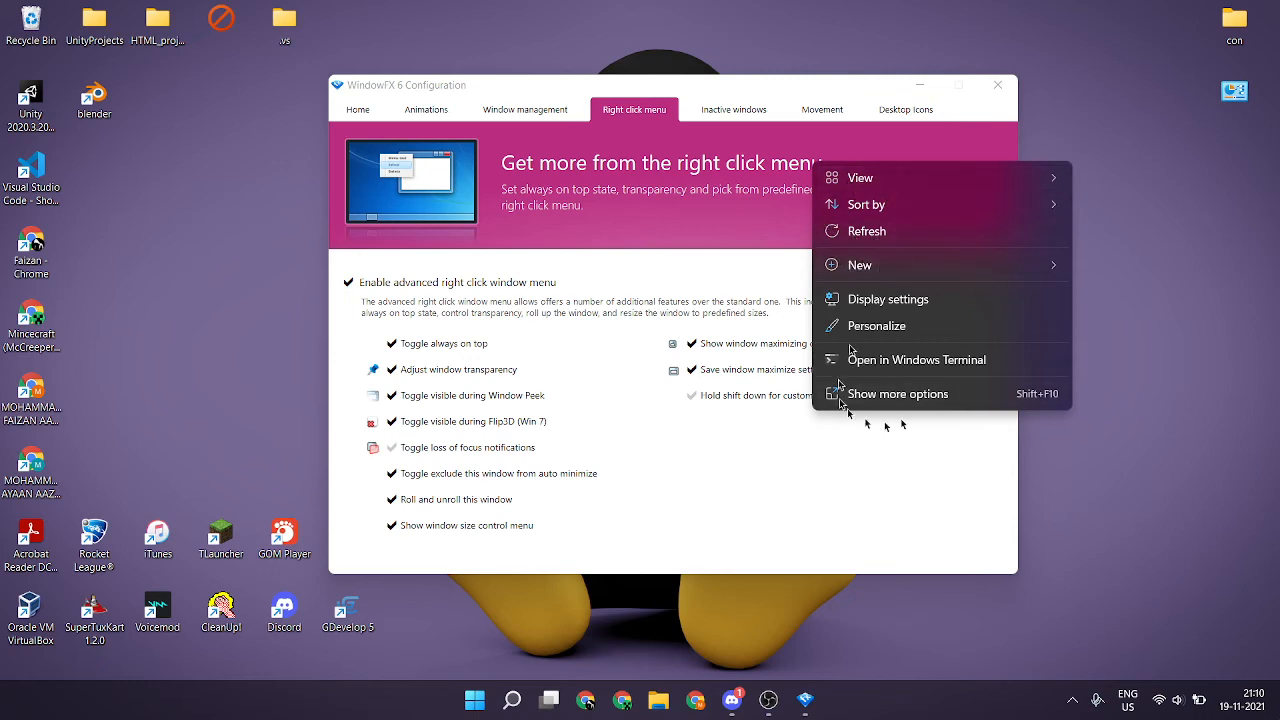
click(918, 396)
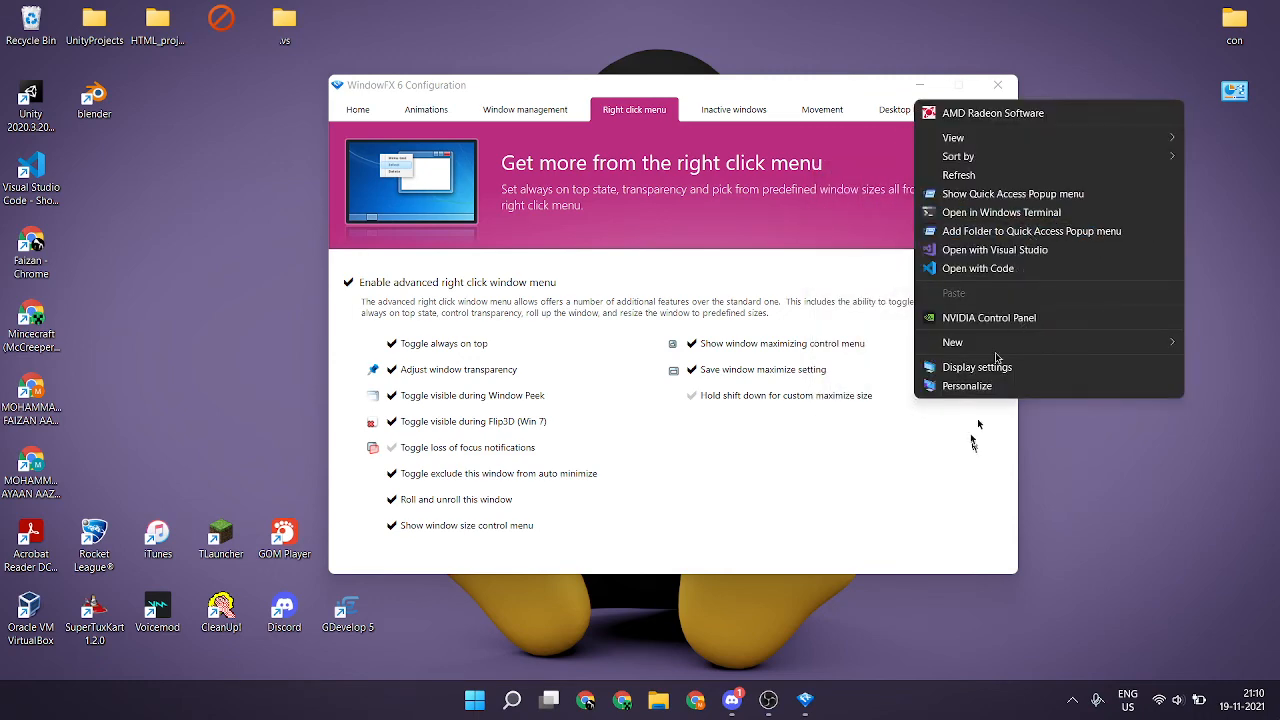
click(895, 468)
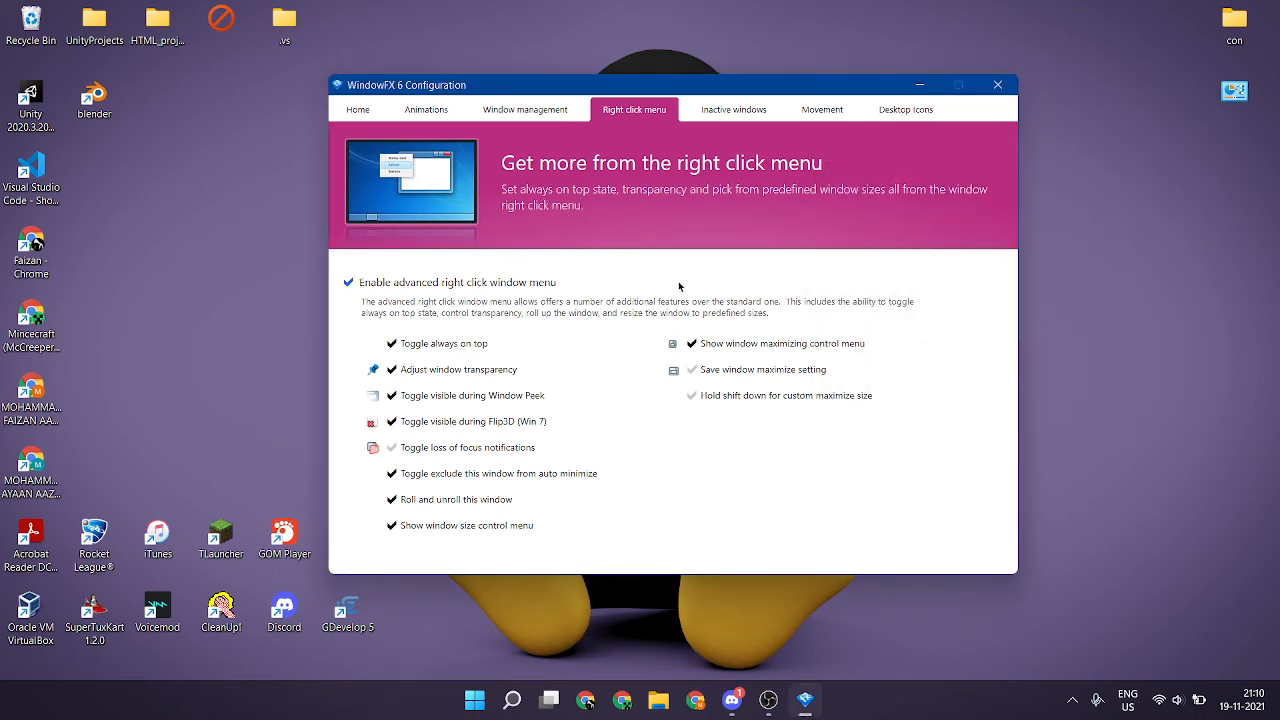
View the inactive windows settings, demonstrate window focus with the OBS window beside the configuration window, and close OBS
click(733, 111)
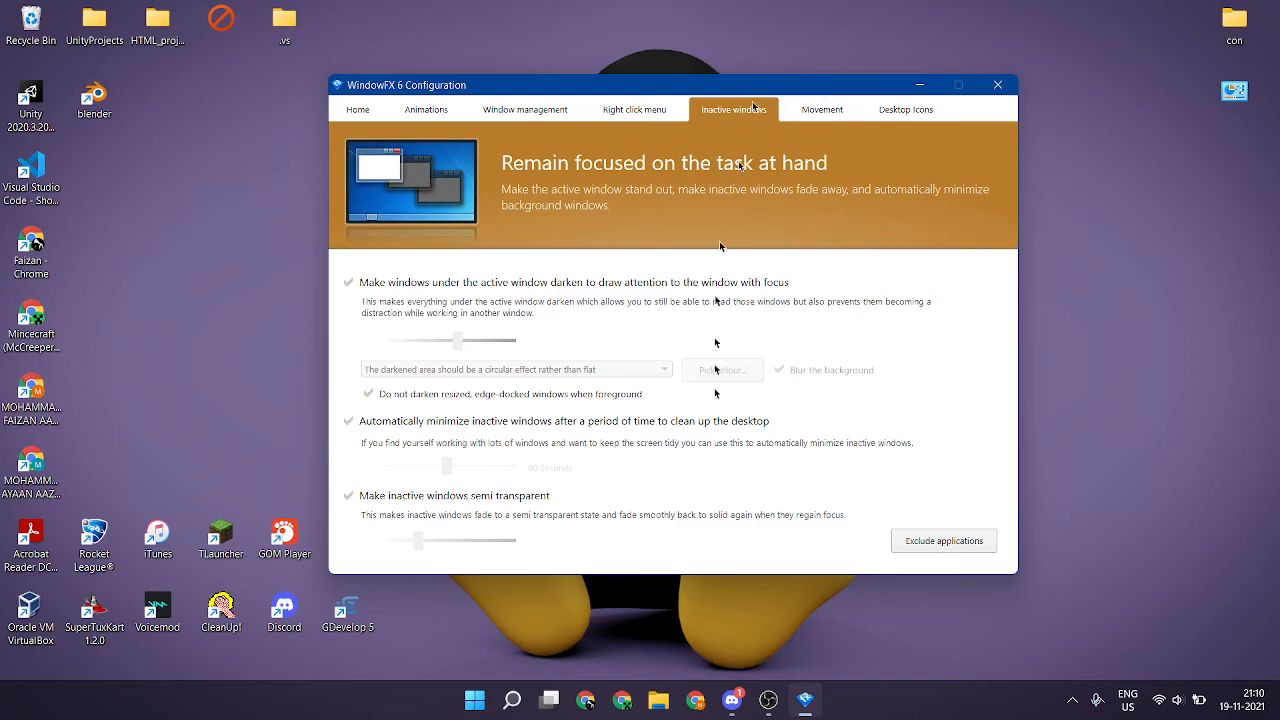
click(766, 703)
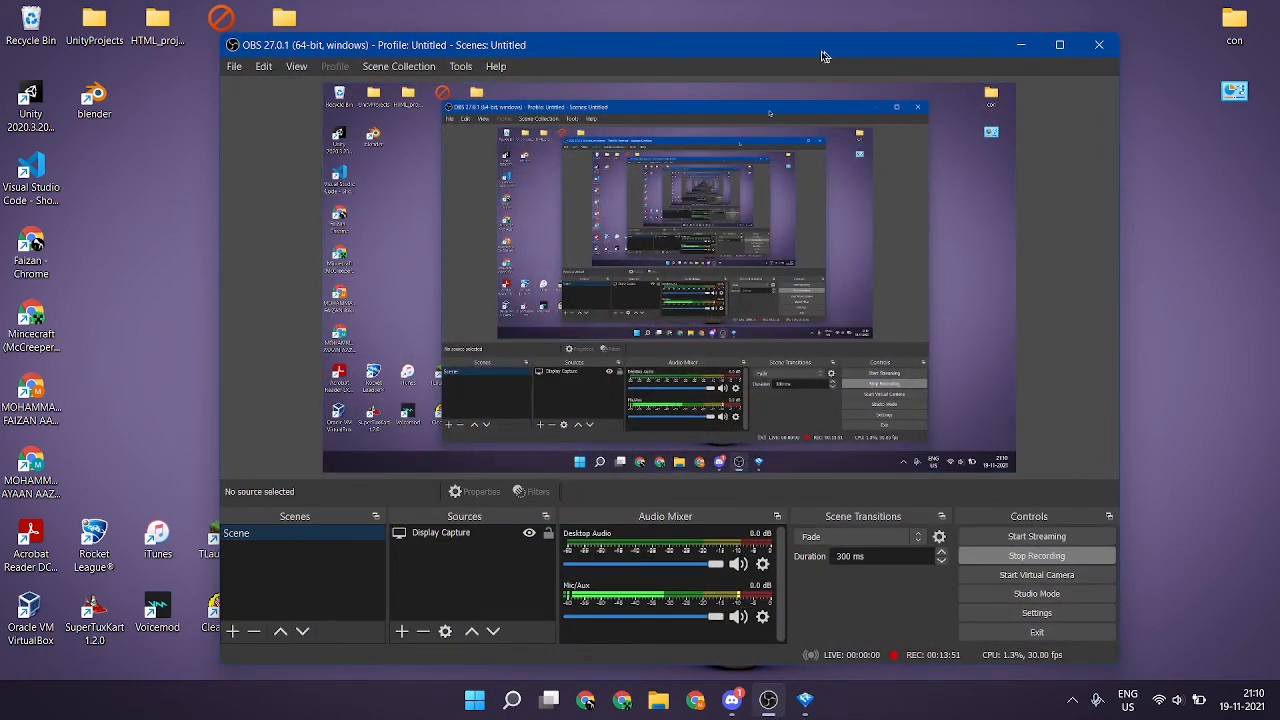
drag(823, 56, 434, 60)
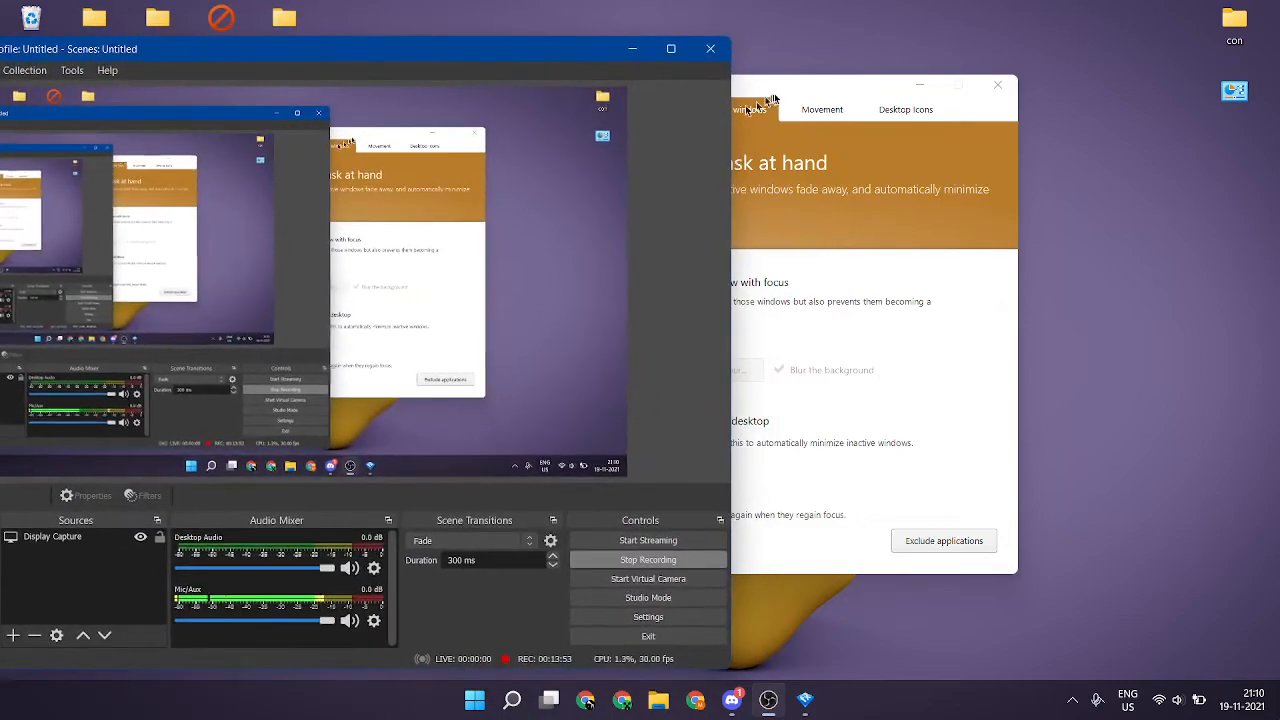
drag(770, 100, 1077, 103)
click(509, 50)
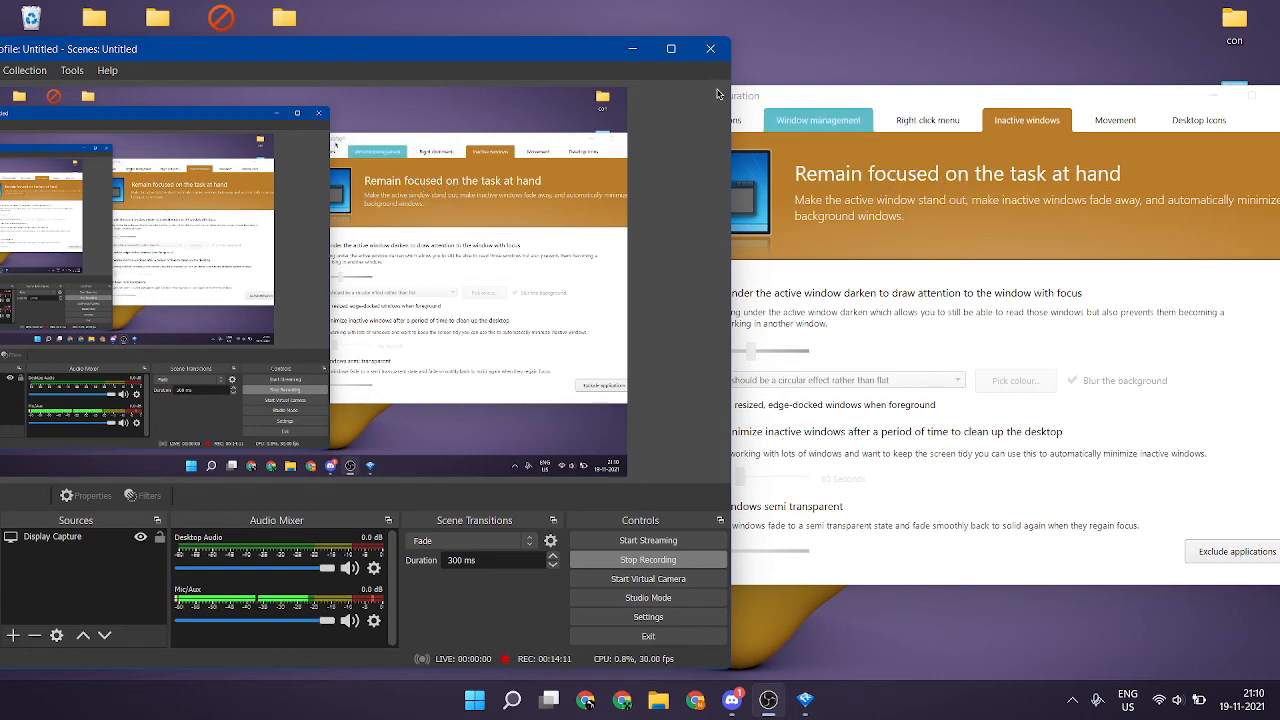
click(711, 50)
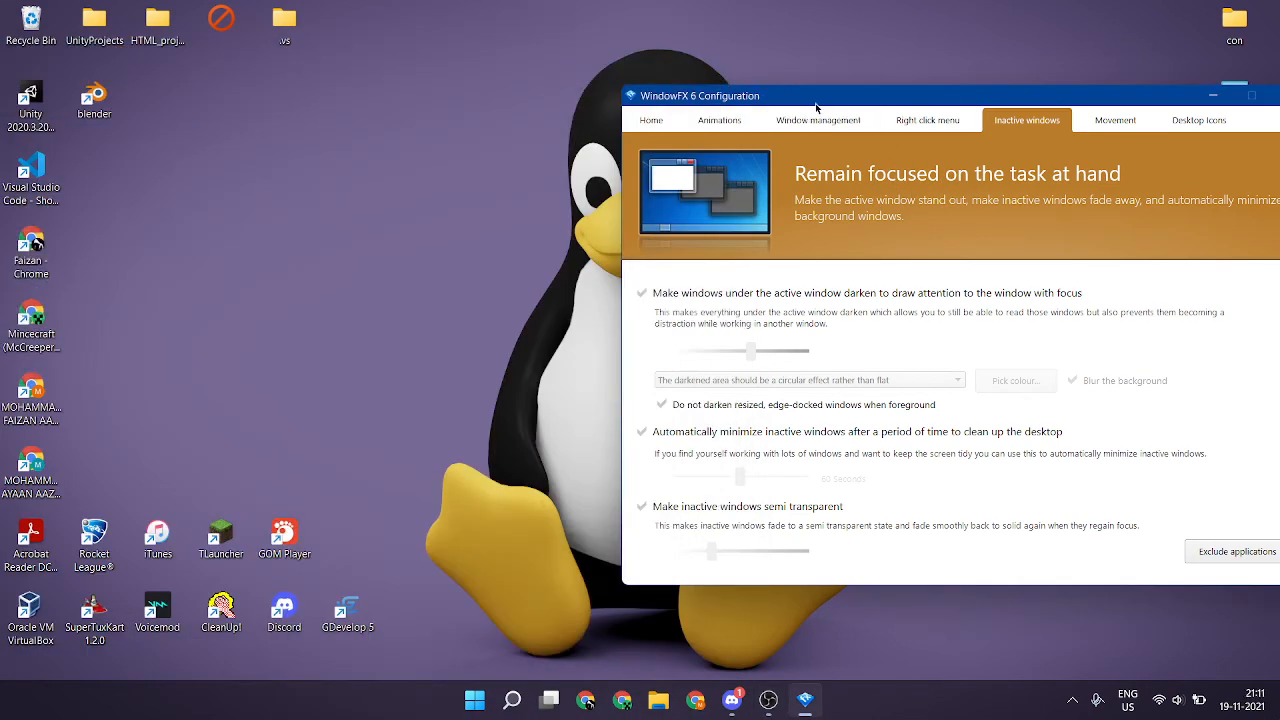
drag(803, 105, 646, 71)
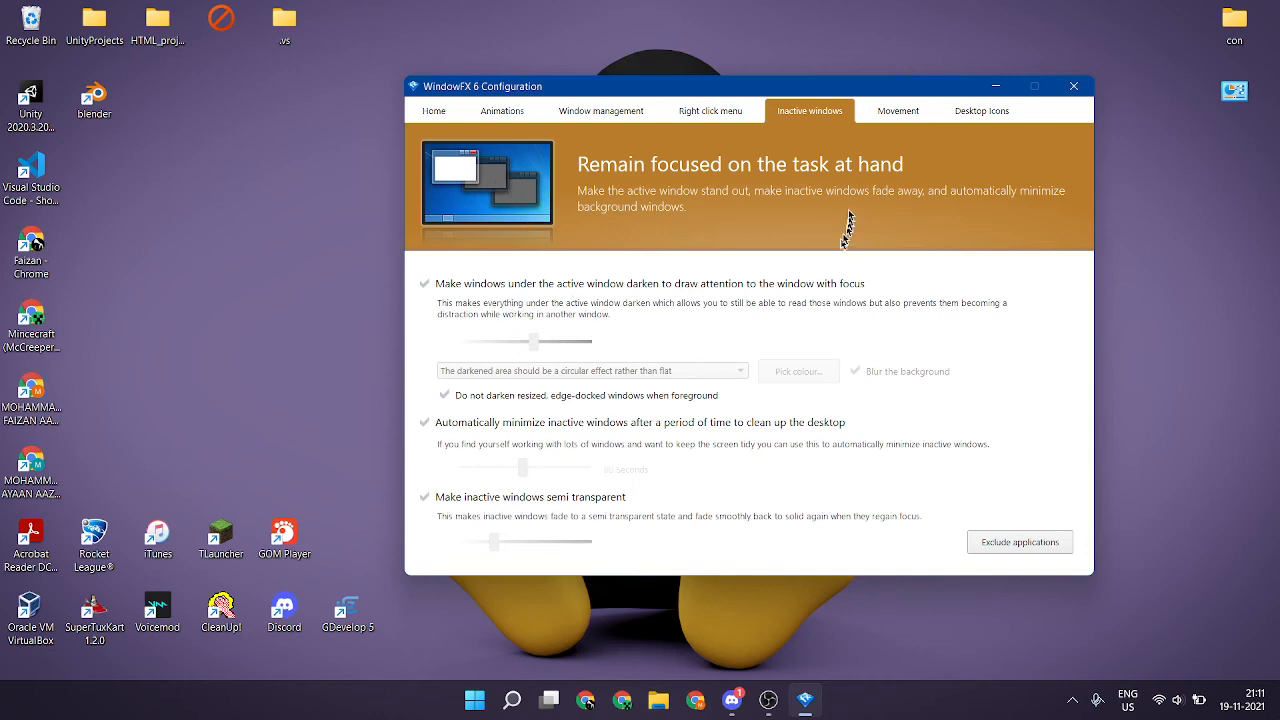
Look through the movement and desktop icons settings, shifting the configuration window slightly and trying a selection on the empty desktop
click(893, 111)
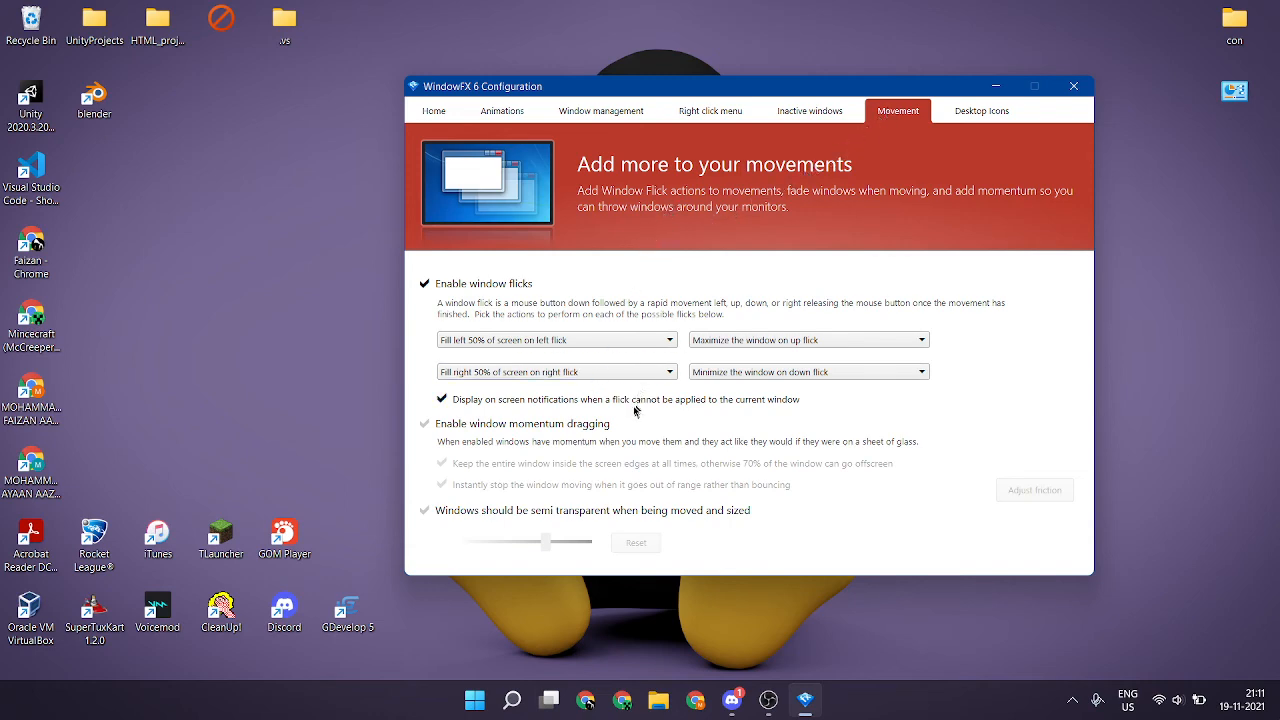
drag(646, 92, 689, 141)
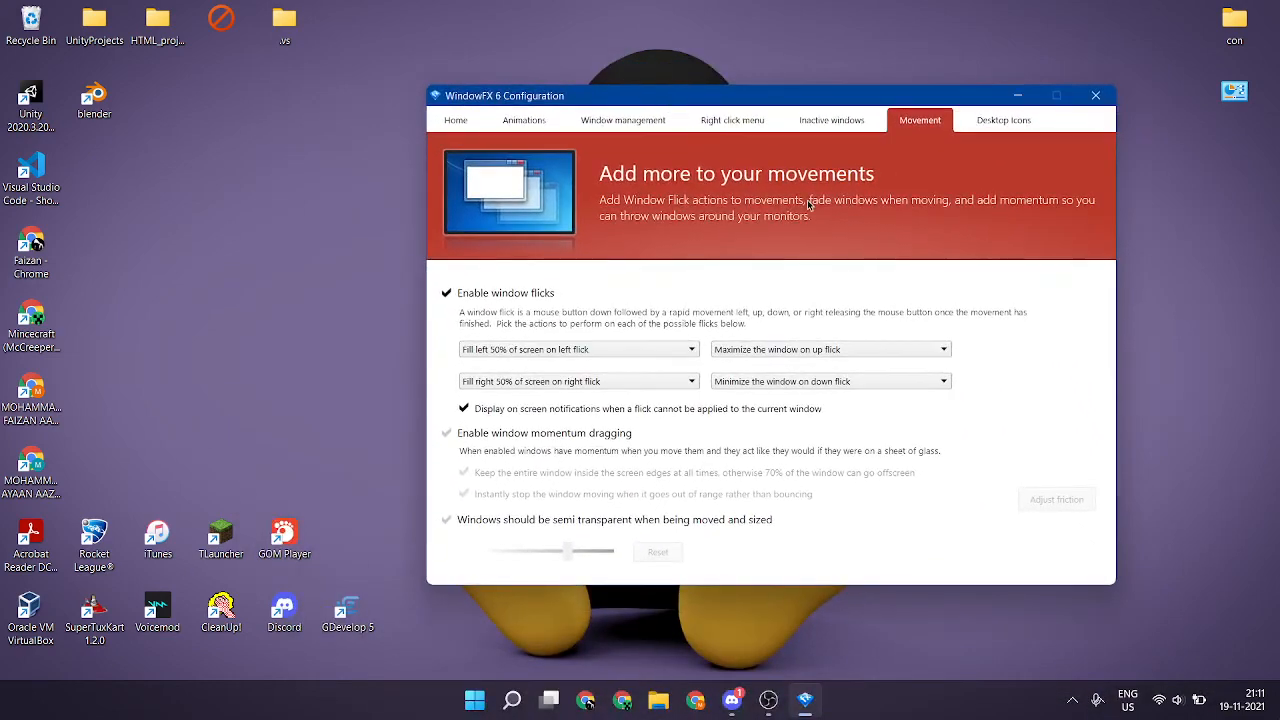
click(978, 122)
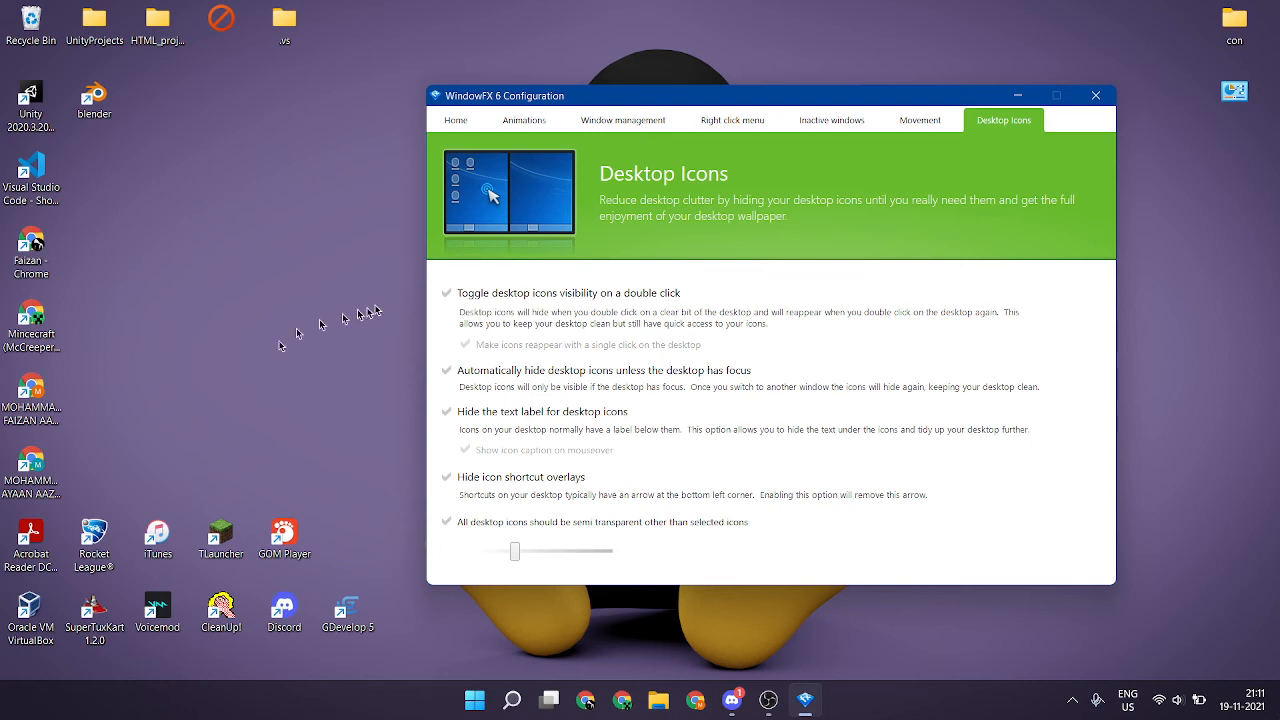
drag(285, 366, 262, 337)
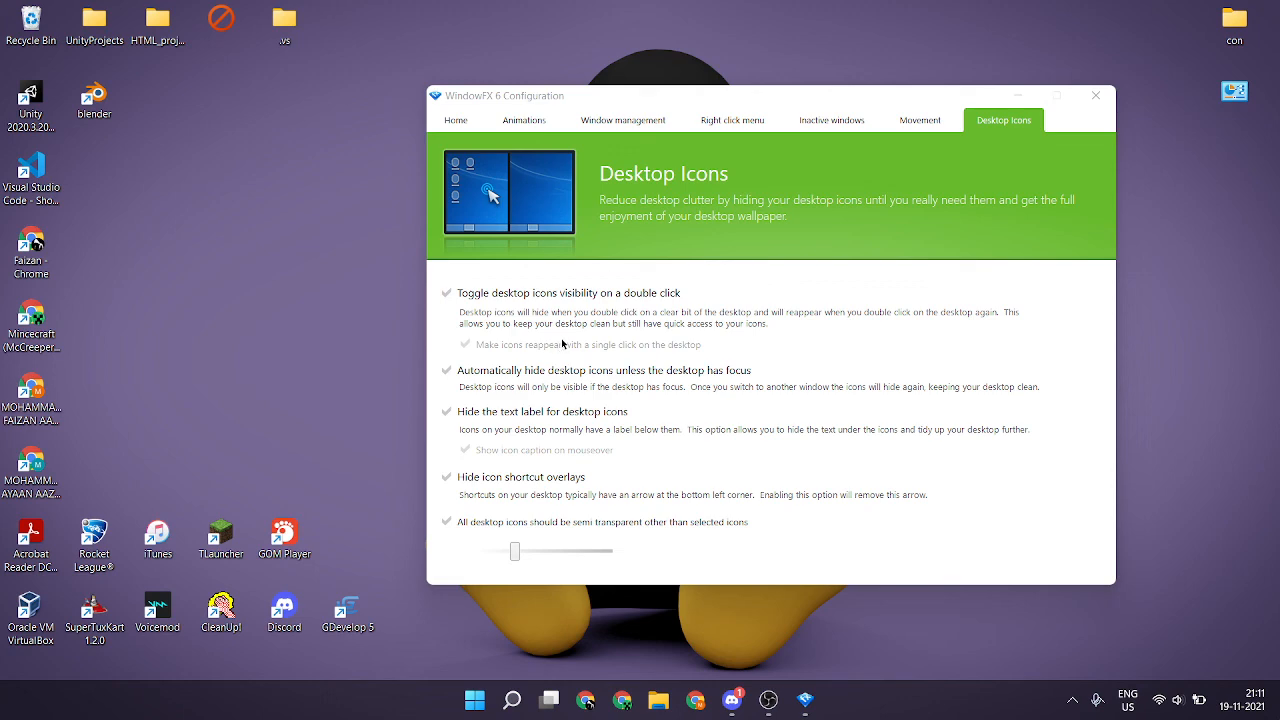
Go through the window, menu and movement animation categories, and return to the window animations
click(494, 120)
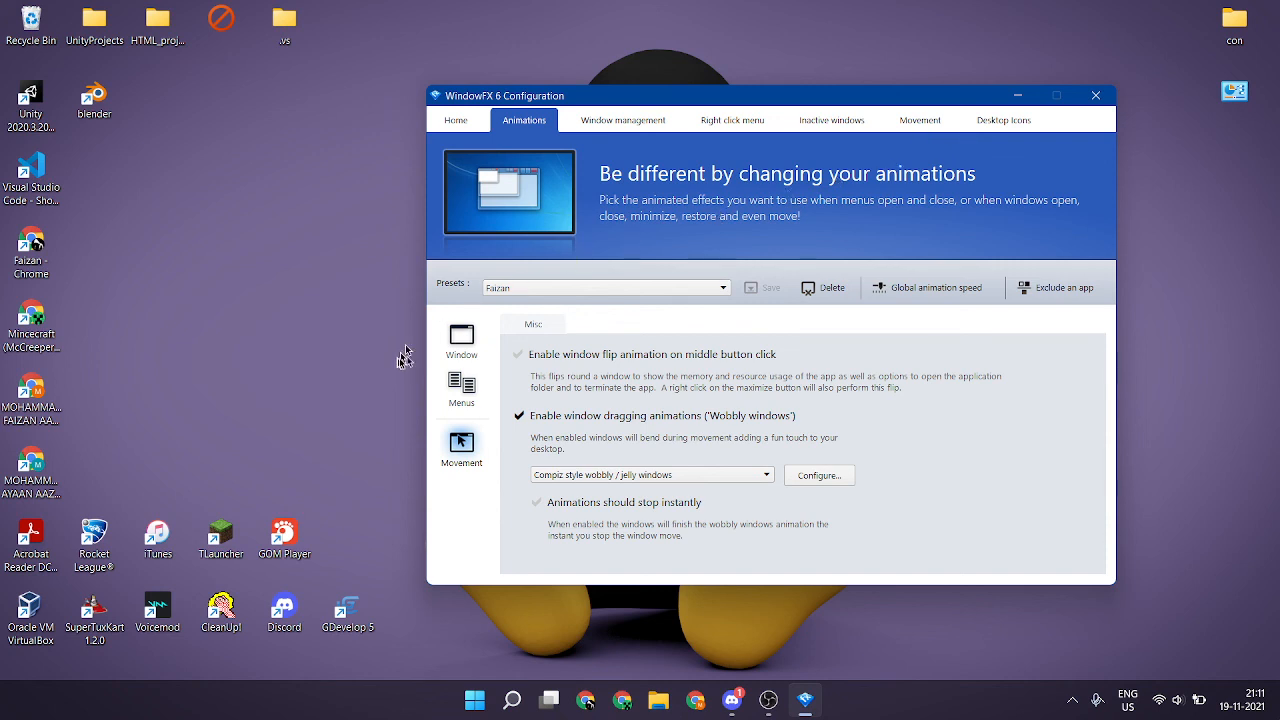
click(462, 345)
click(465, 384)
click(463, 443)
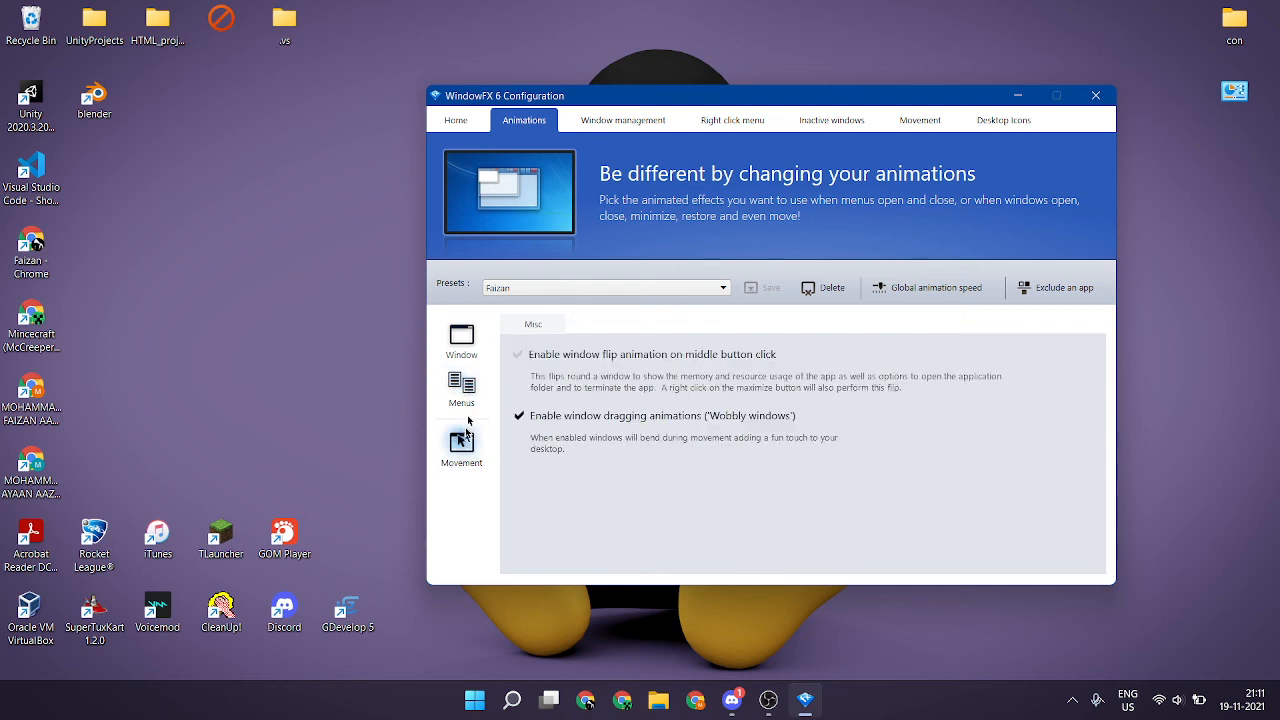
click(463, 338)
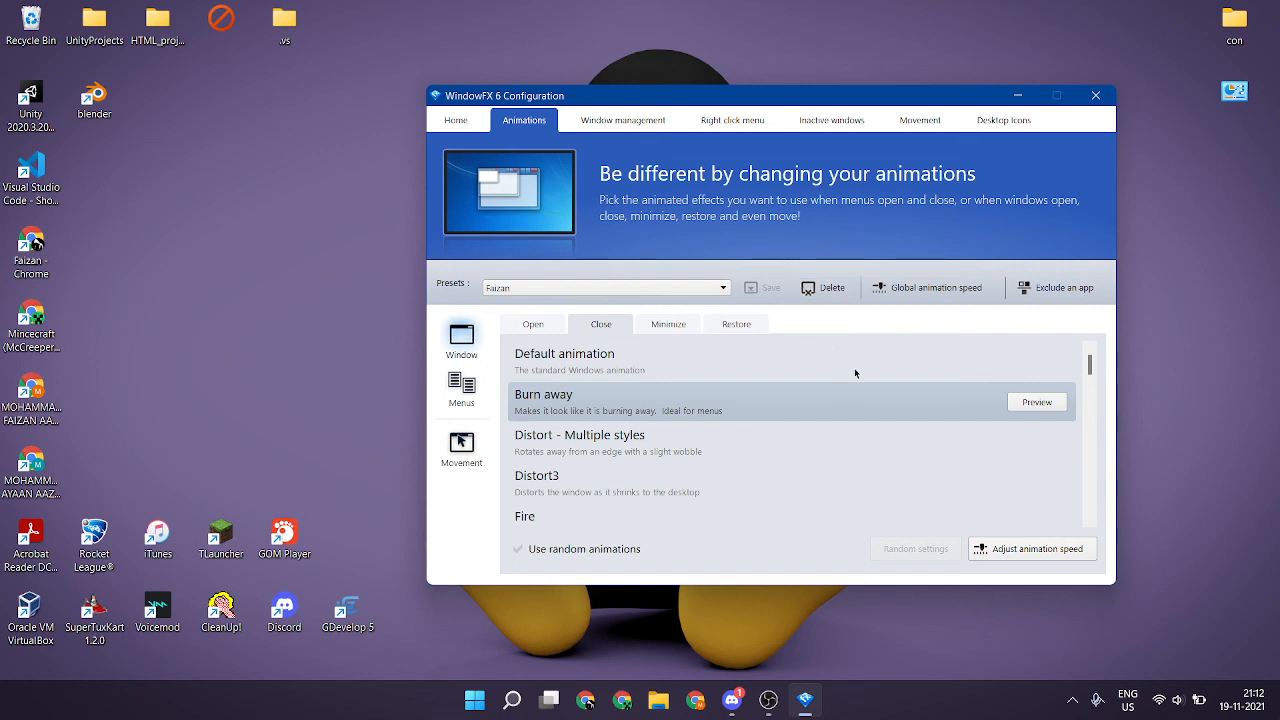
Show the hidden system tray icons and open the OBS context menu
click(1073, 700)
right_click(1105, 587)
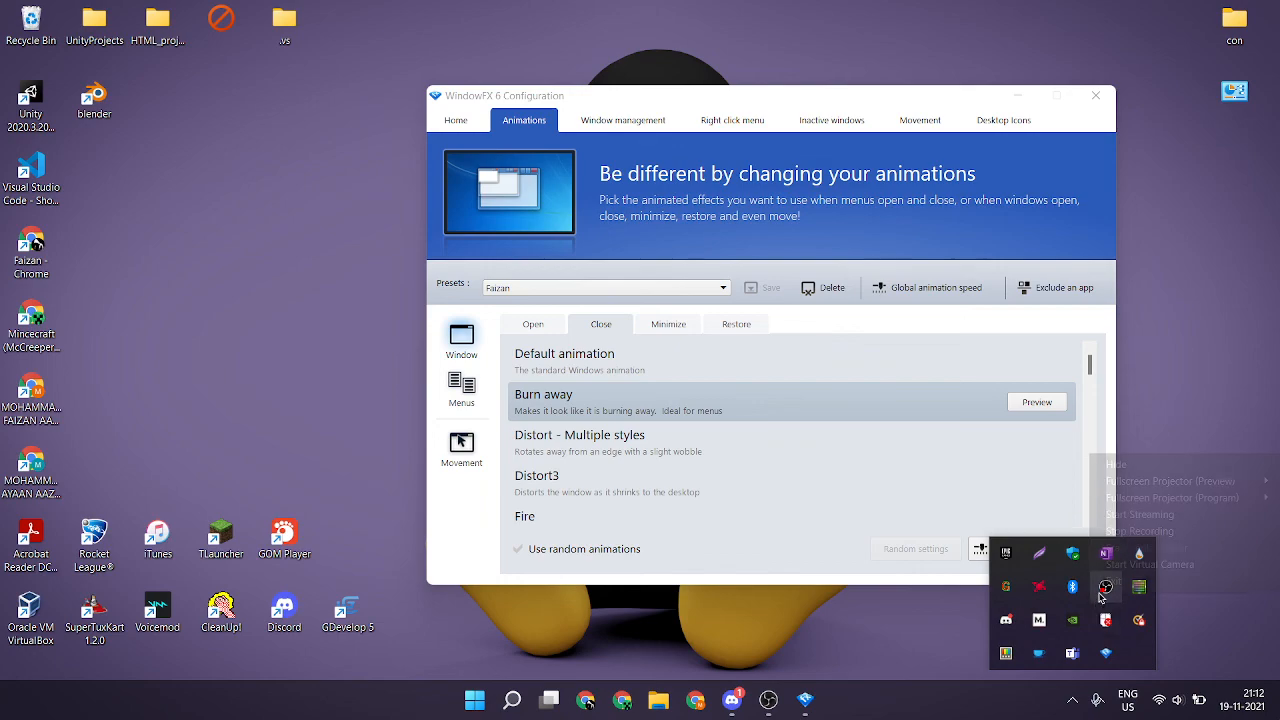